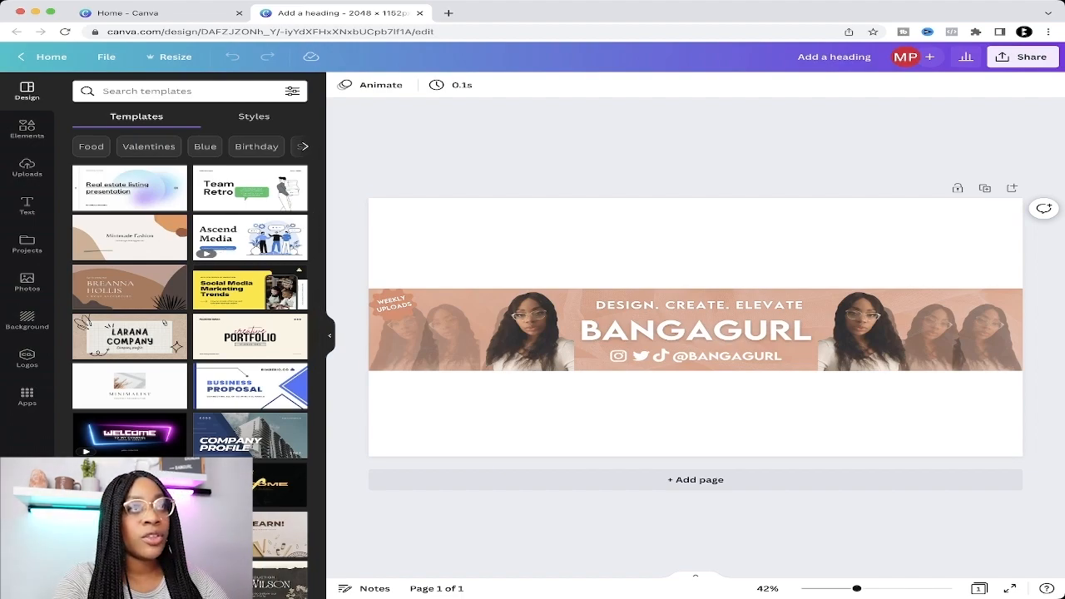
Step: Close the finished banner design and create a new custom-size design of 2052 × 1152 px
{"action": "key", "text": "super+w"}
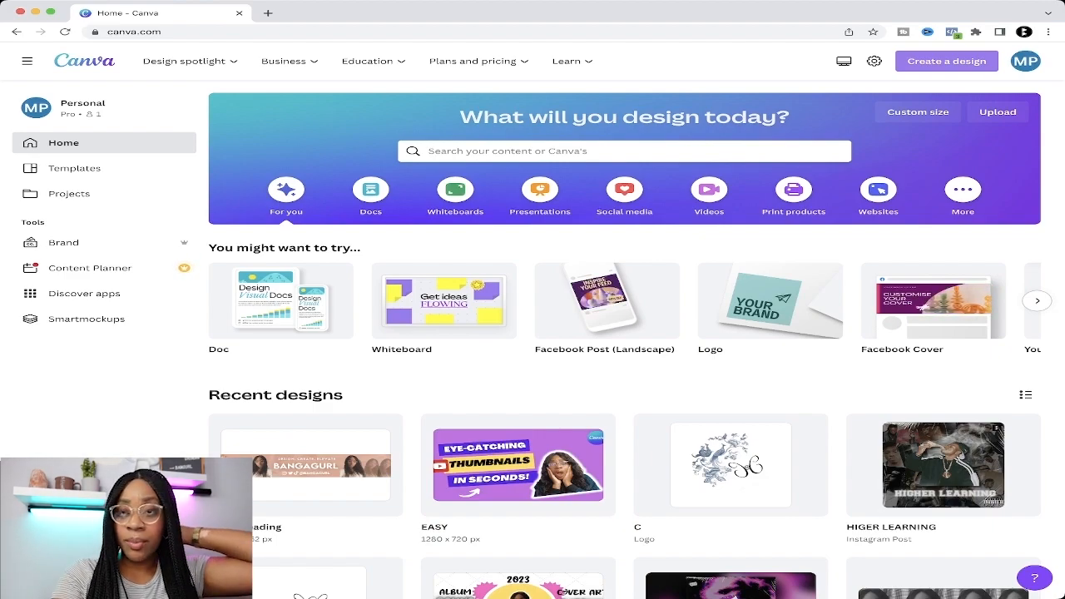
{"action": "left_click", "coordinate": [947, 61]}
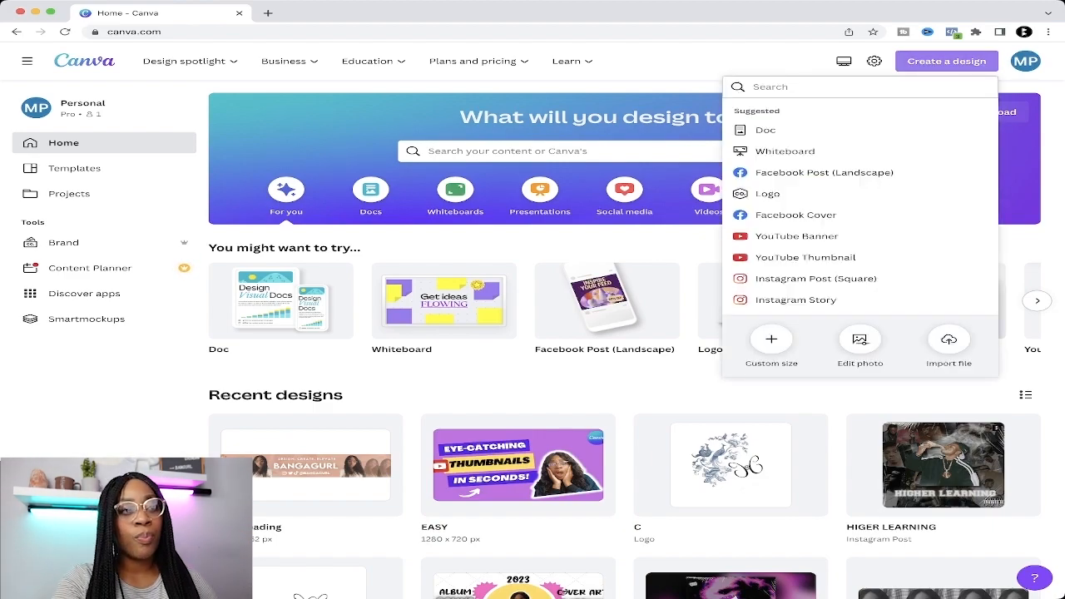
{"action": "left_click", "coordinate": [771, 339]}
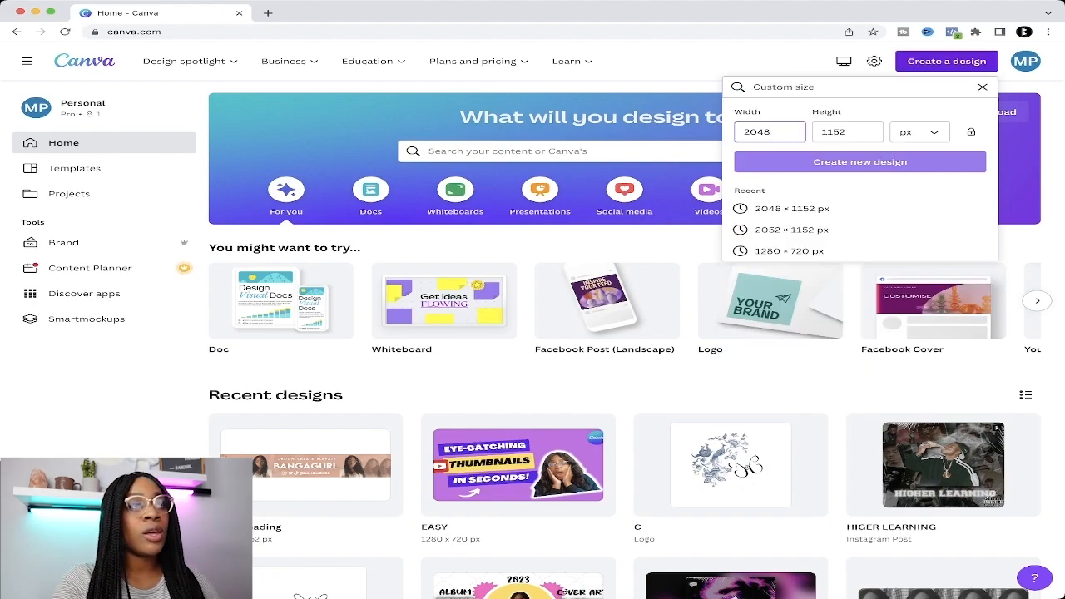
{"action": "left_click", "coordinate": [860, 163]}
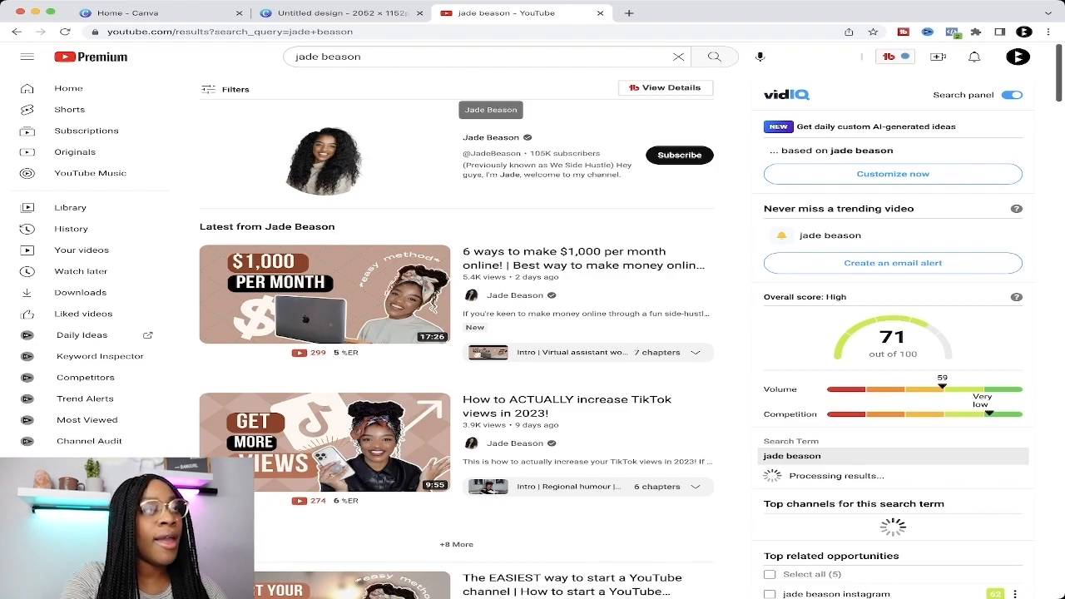
Step: Examine the Jade Beason YouTube channel page, including its banner, video thumbnails and overall colour scheme
{"action": "left_click", "coordinate": [491, 138]}
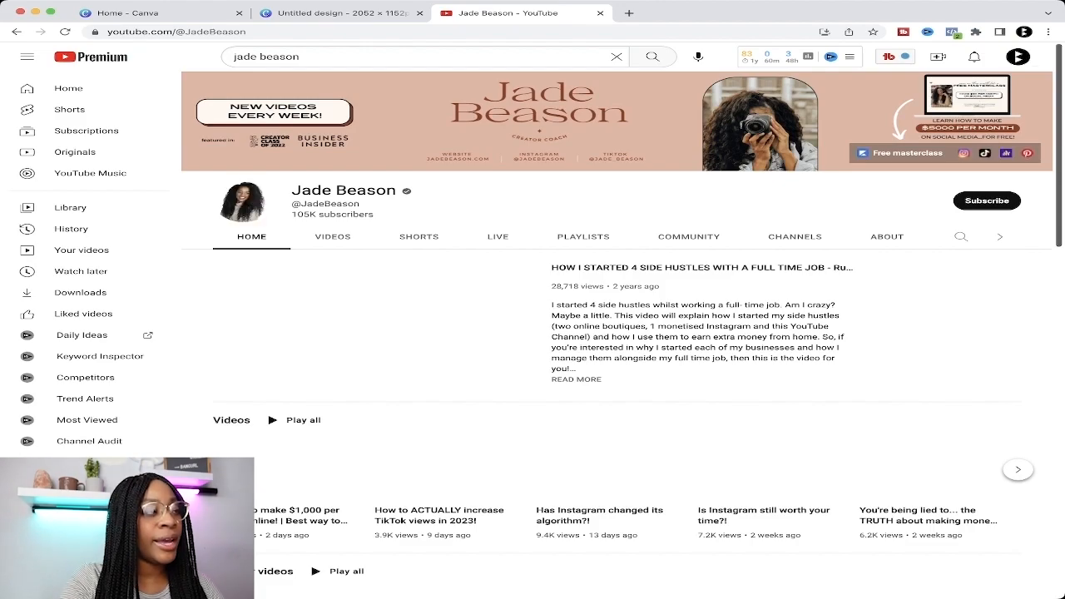
{"action": "scroll", "coordinate": [616, 332], "scroll_direction": "down", "scroll_amount": 4}
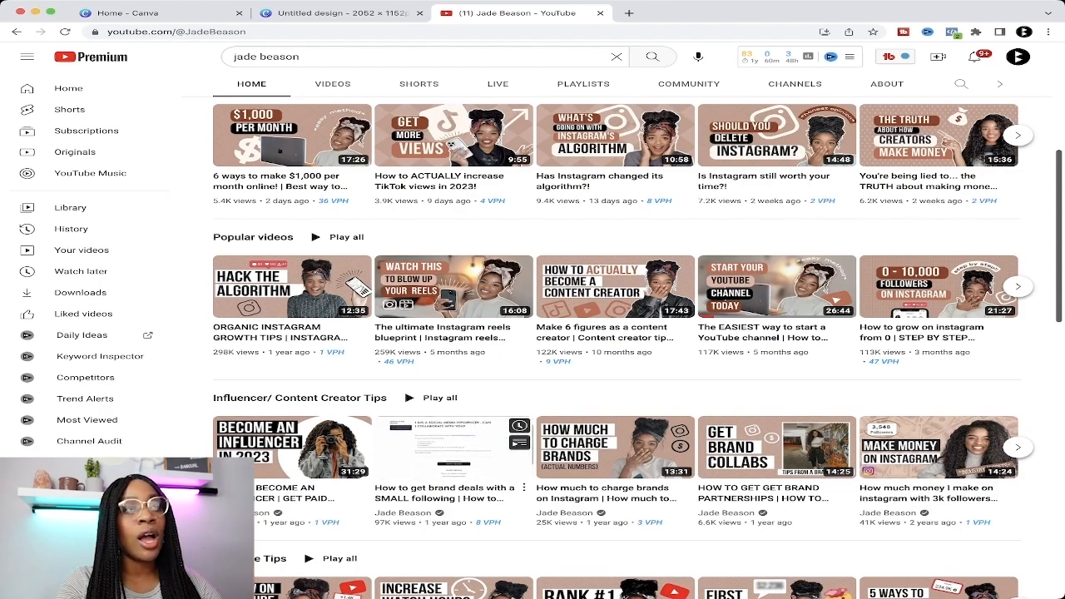
{"action": "scroll", "coordinate": [616, 349], "scroll_direction": "down", "scroll_amount": 10}
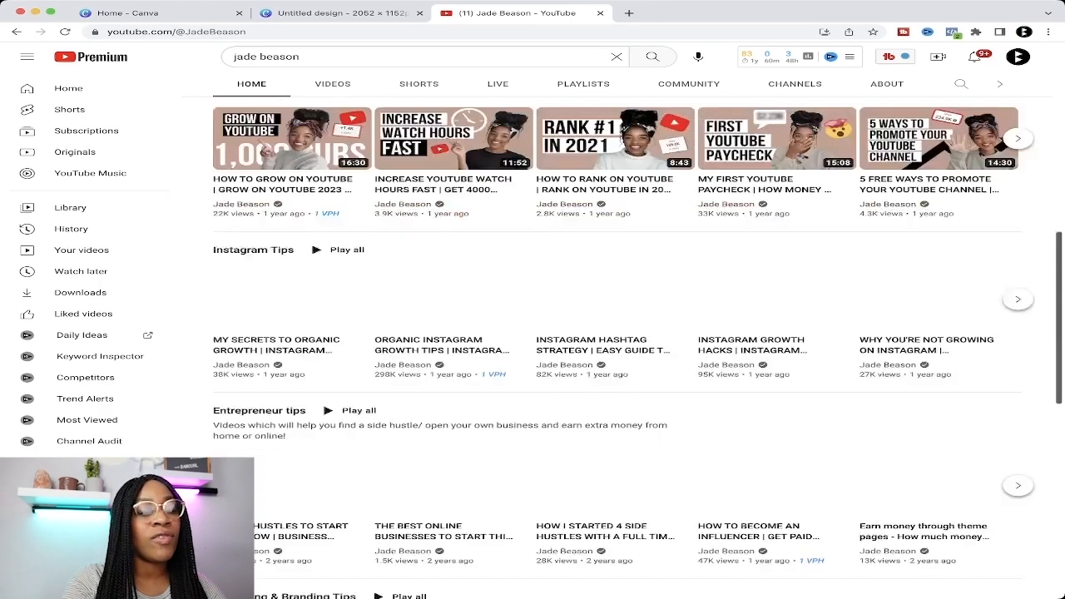
{"action": "scroll", "coordinate": [454, 474], "scroll_direction": "down", "scroll_amount": 2}
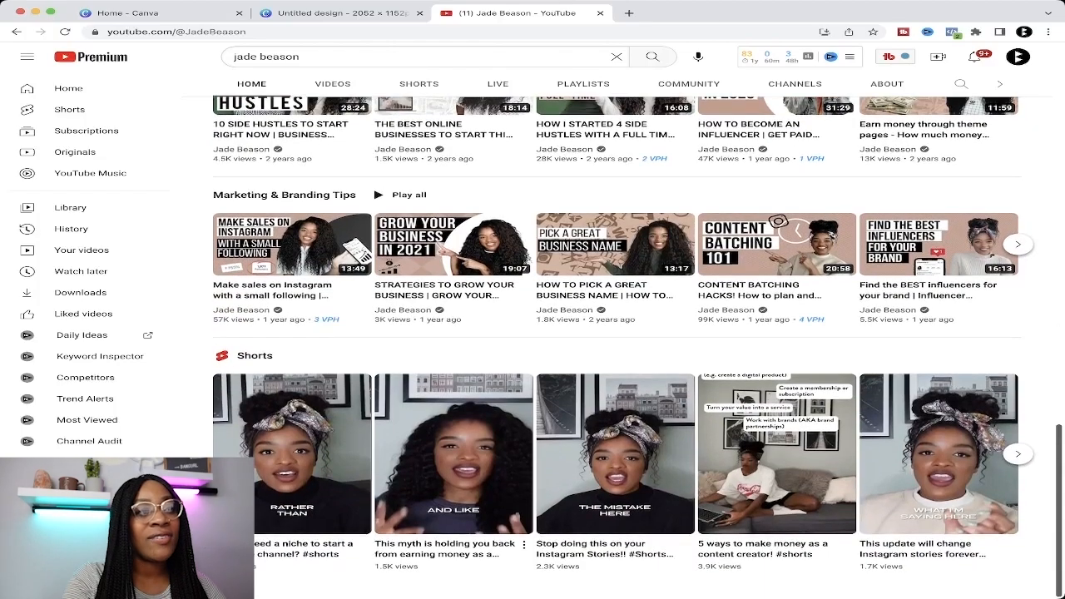
{"action": "scroll", "coordinate": [453, 474], "scroll_direction": "up", "scroll_amount": 5}
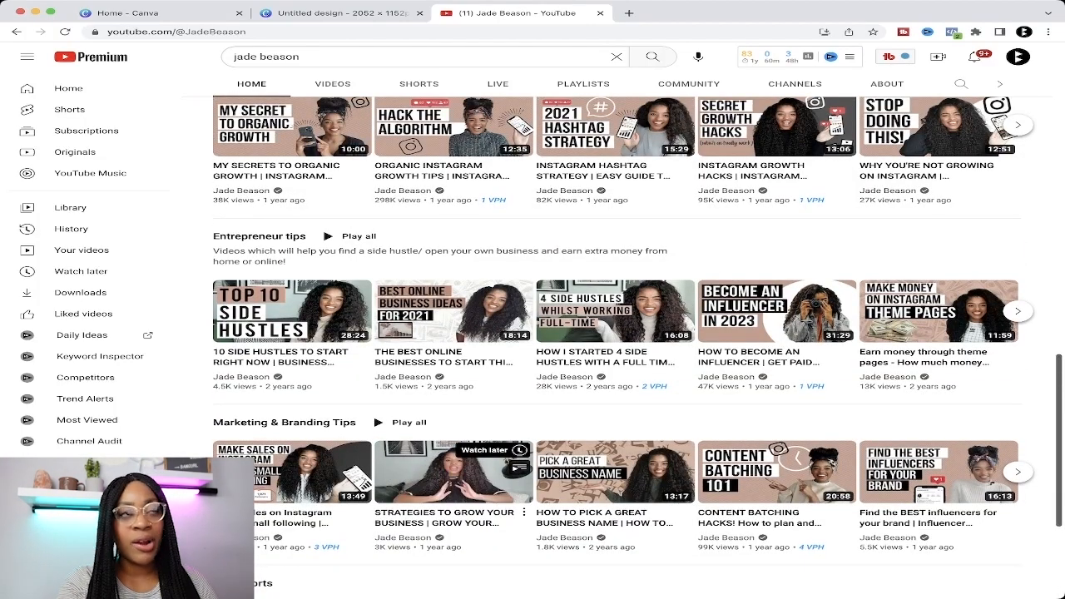
{"action": "scroll", "coordinate": [454, 333], "scroll_direction": "up", "scroll_amount": 8}
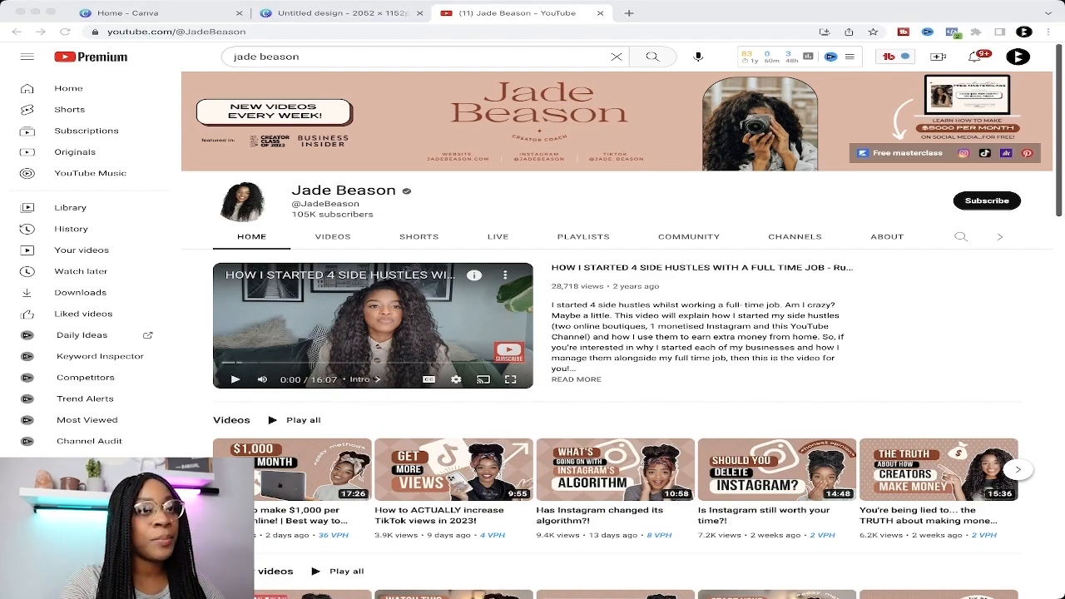
Step: Switch back to the blank Canva design, place the uploaded reference banner image and move it mostly off the page's lower edge
{"action": "key", "text": "ctrl+shift+Tab"}
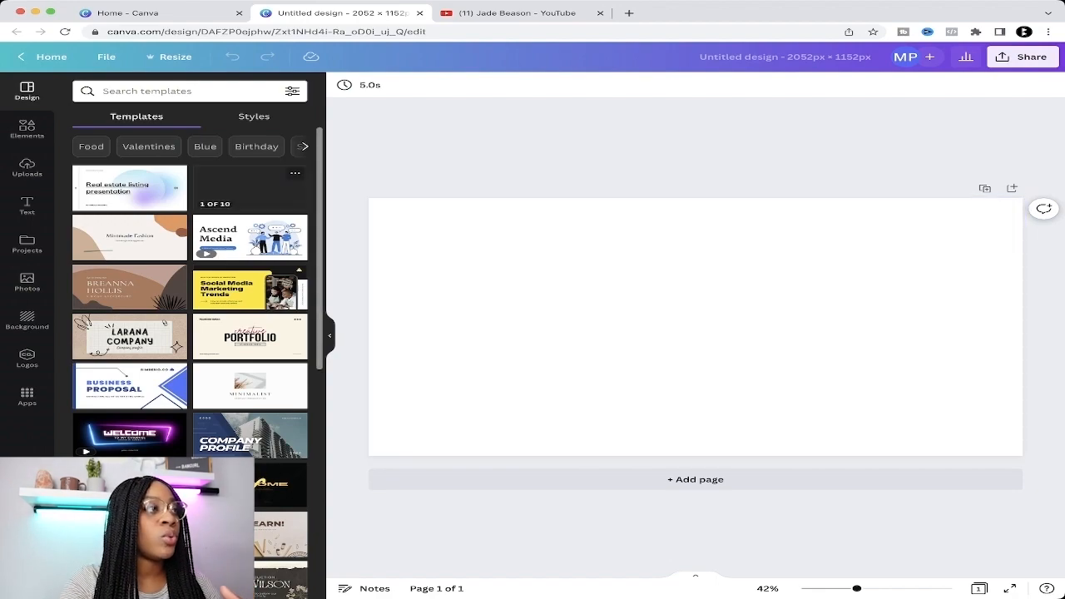
{"action": "left_click", "coordinate": [26, 166]}
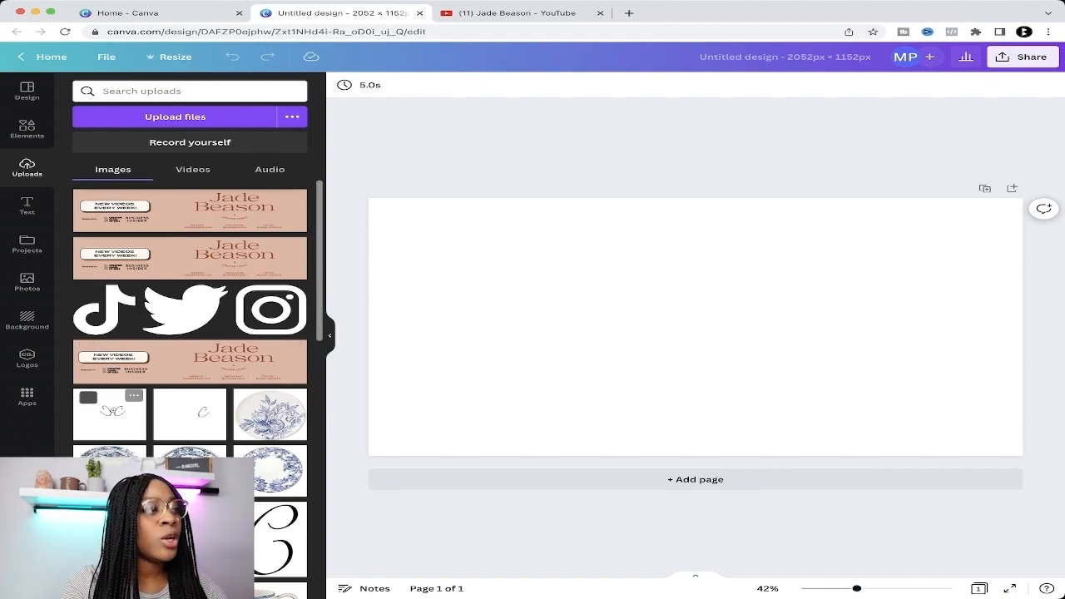
{"action": "left_click_drag", "start_coordinate": [191, 361], "coordinate": [685, 363]}
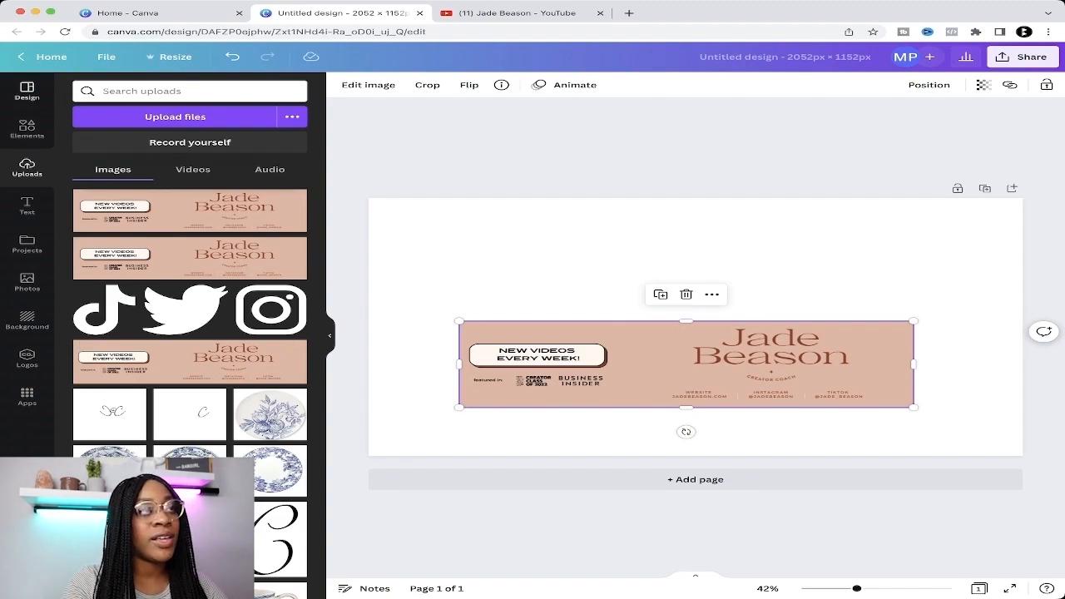
{"action": "left_click", "coordinate": [638, 289]}
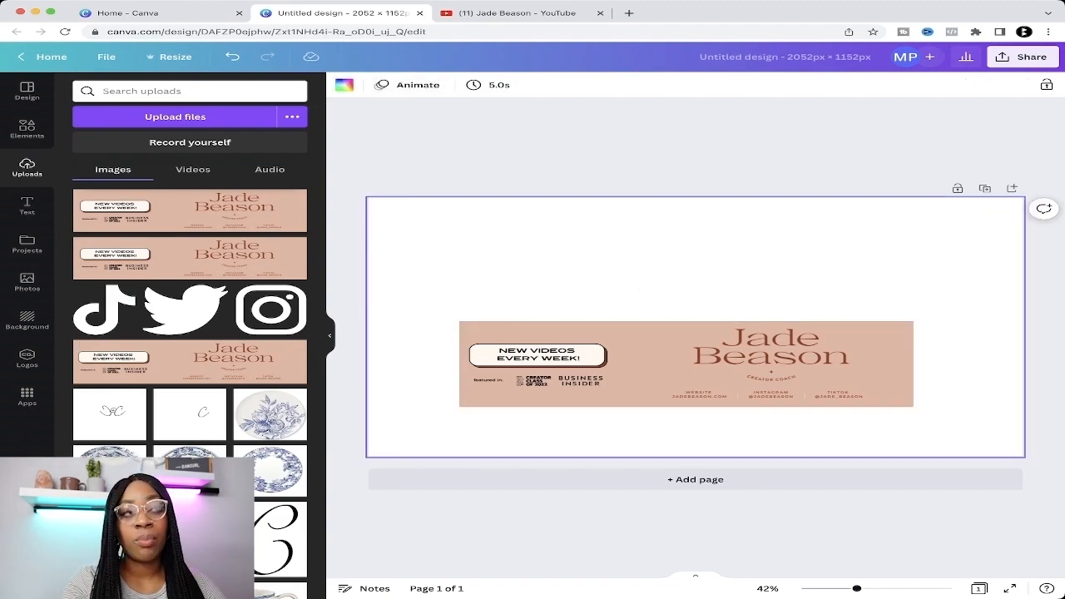
{"action": "left_click", "coordinate": [343, 84]}
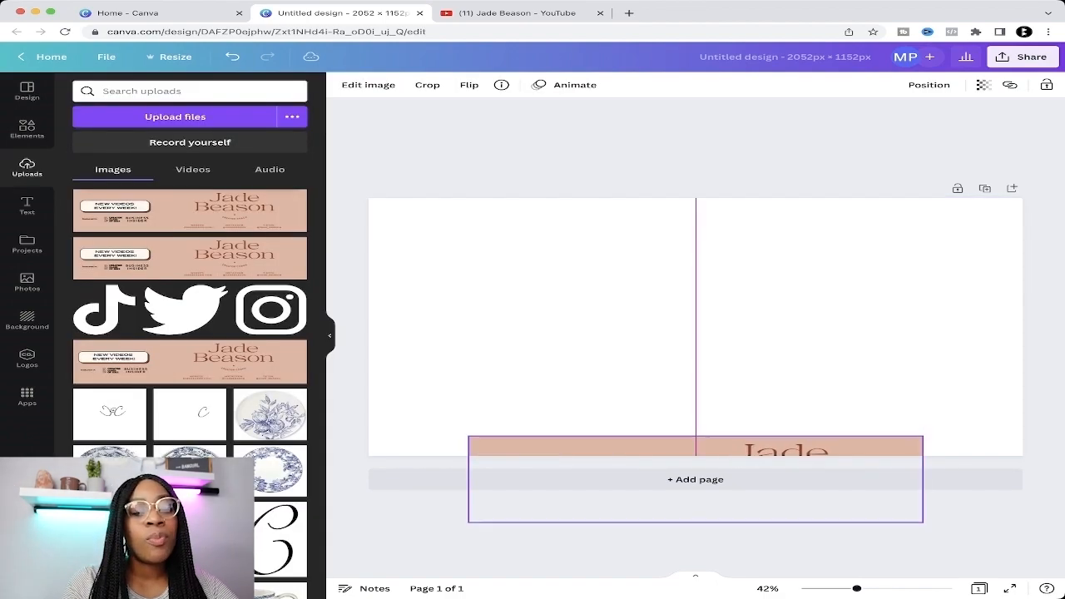
{"action": "left_click_drag", "start_coordinate": [696, 471], "coordinate": [690, 483]}
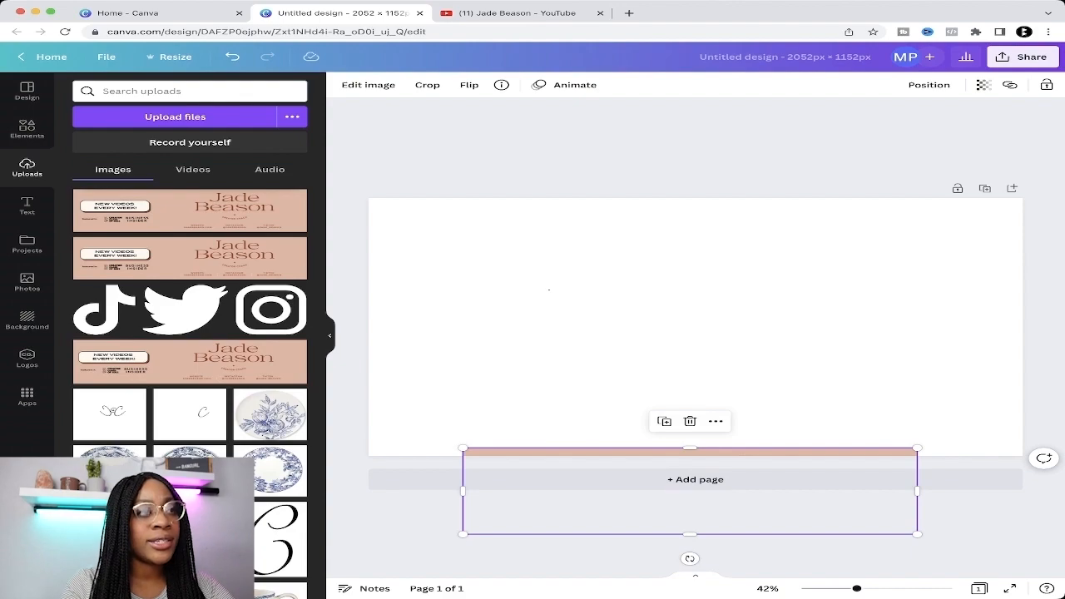
{"action": "left_click", "coordinate": [696, 333]}
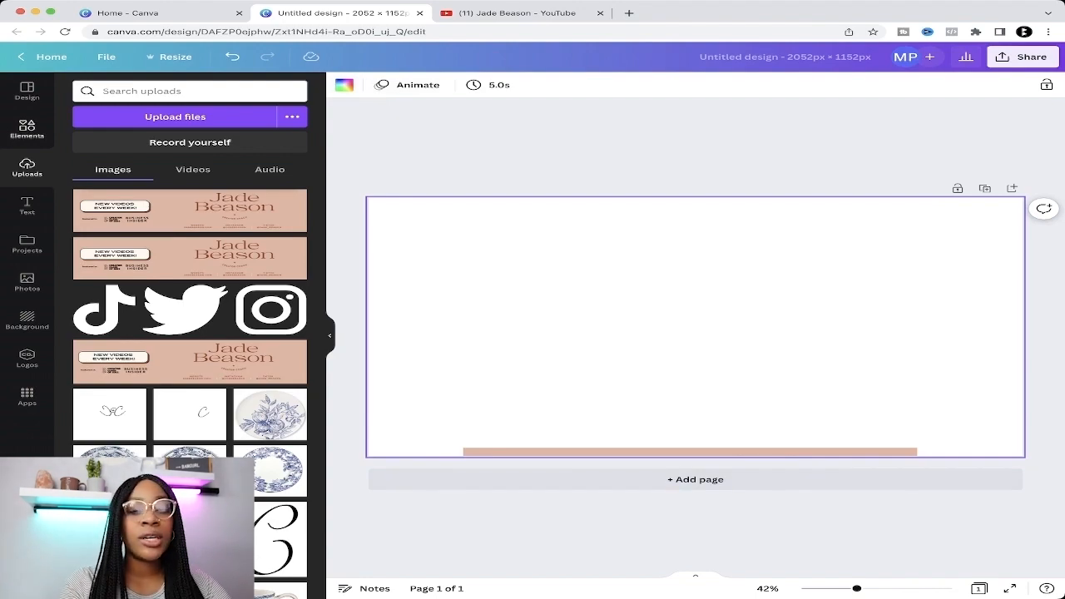
Step: Add a square shape, fill it with the reference banner's peach colour and stretch it into a full-width band across the page's middle
{"action": "left_click", "coordinate": [26, 129]}
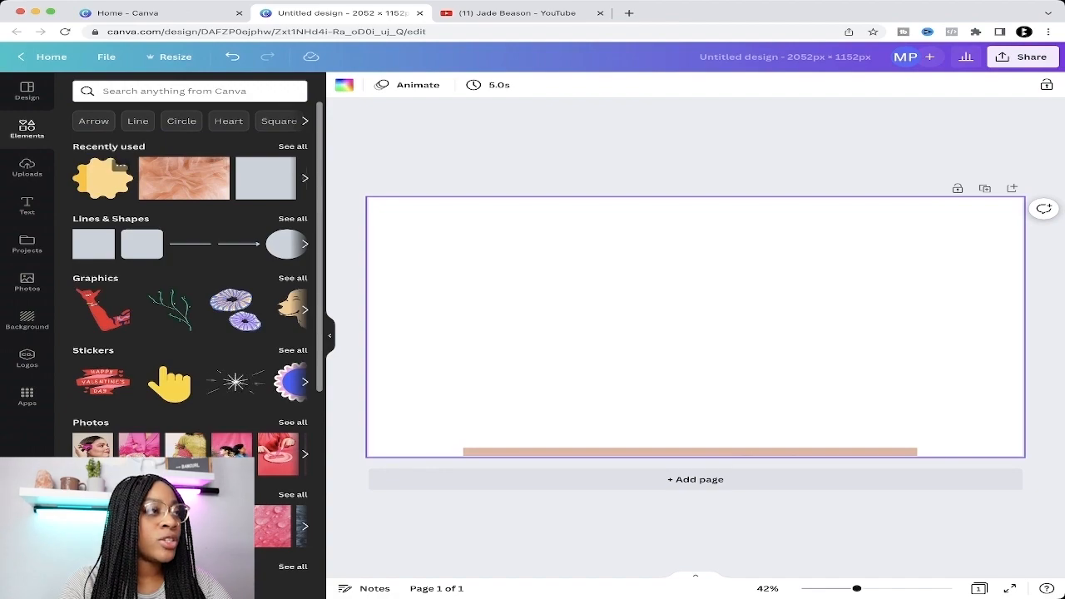
{"action": "left_click", "coordinate": [94, 244]}
{"action": "left_click_drag", "start_coordinate": [692, 336], "coordinate": [609, 326]}
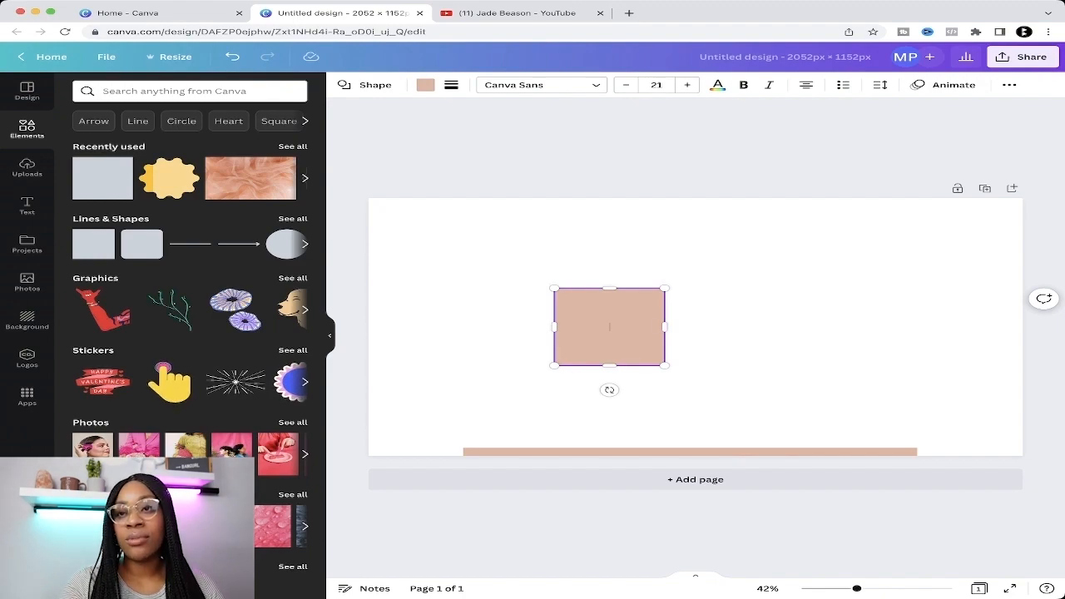
{"action": "left_click_drag", "start_coordinate": [665, 327], "coordinate": [1023, 327]}
{"action": "left_click_drag", "start_coordinate": [555, 327], "coordinate": [368, 327]}
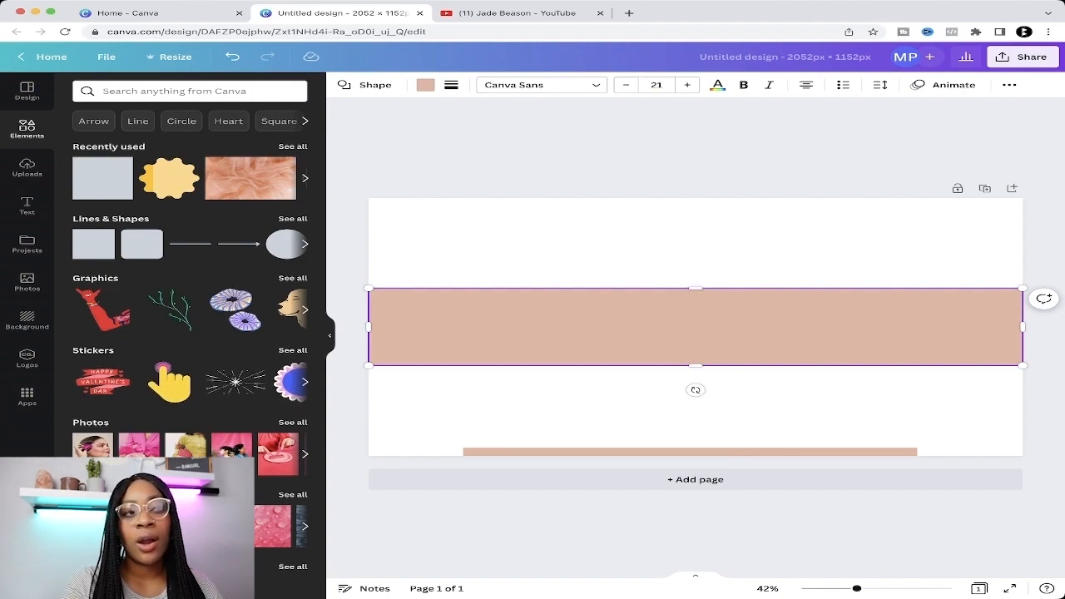
{"action": "left_click", "coordinate": [696, 258]}
{"action": "left_click", "coordinate": [695, 327]}
{"action": "left_click_drag", "start_coordinate": [696, 327], "coordinate": [705, 290]}
{"action": "mouse_move", "coordinate": [704, 321]}
{"action": "left_mouse_down"}
{"action": "mouse_move", "coordinate": [695, 338]}
{"action": "mouse_move", "coordinate": [696, 314]}
{"action": "mouse_move", "coordinate": [696, 359]}
{"action": "mouse_move", "coordinate": [689, 285]}
{"action": "mouse_move", "coordinate": [690, 340]}
{"action": "mouse_move", "coordinate": [695, 328]}
{"action": "left_mouse_up"}
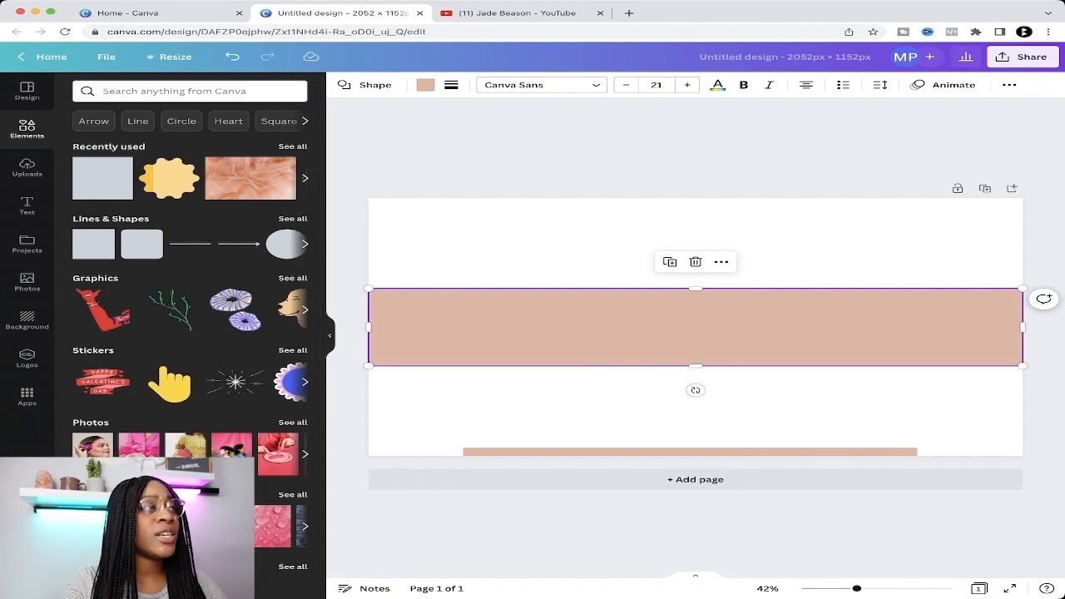
Step: Search the elements for "peach background" photos and place the draped peach tulle fabric photo on the page
{"action": "left_click", "coordinate": [188, 92]}
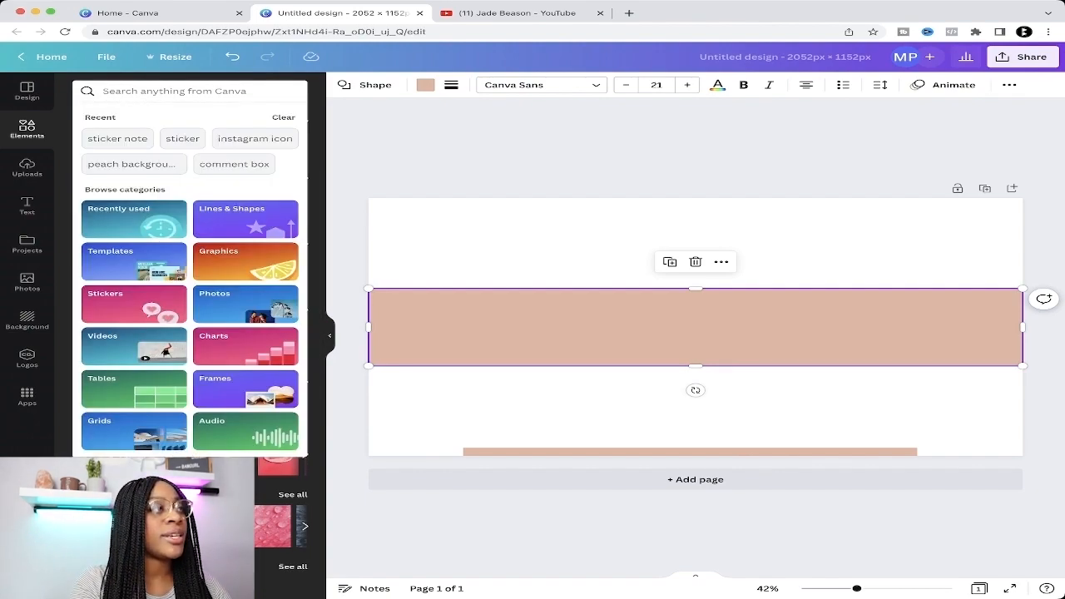
{"action": "type", "text": "peach"}
{"action": "key", "text": "Down"}
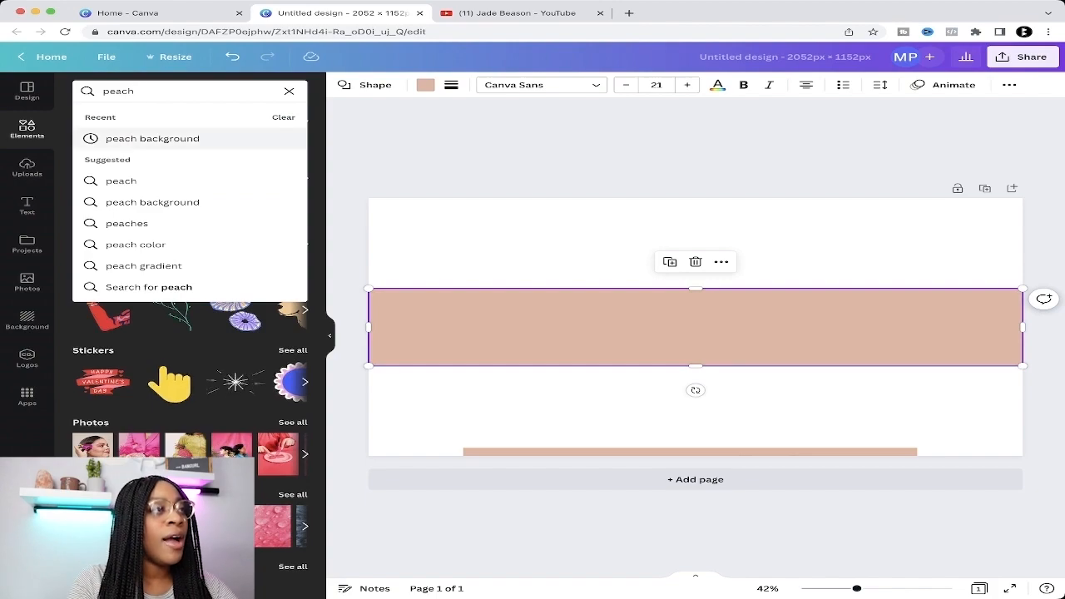
{"action": "key", "text": "Return"}
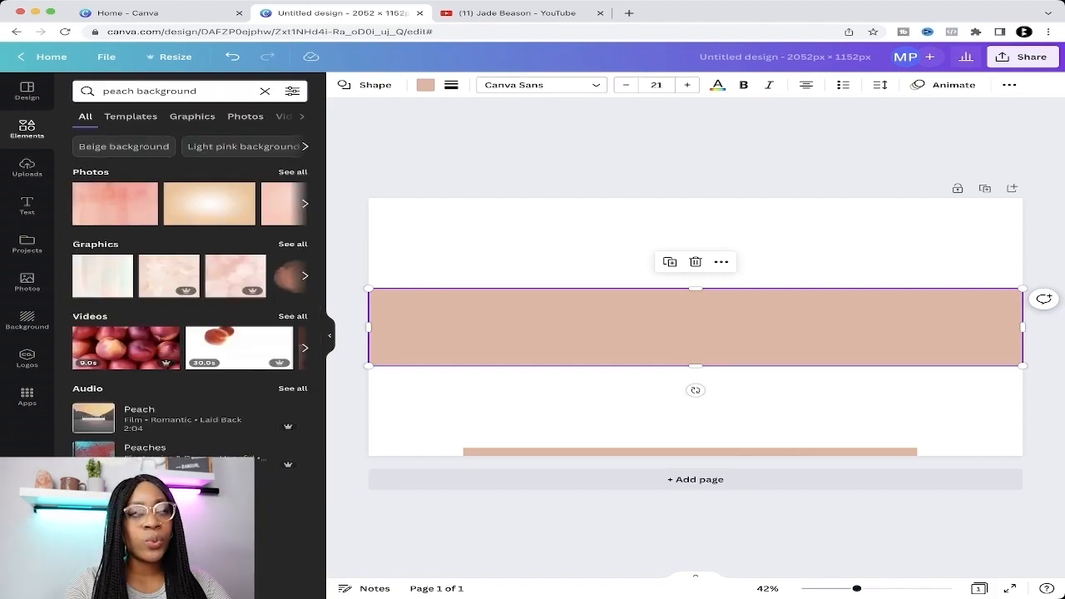
{"action": "left_click", "coordinate": [293, 172]}
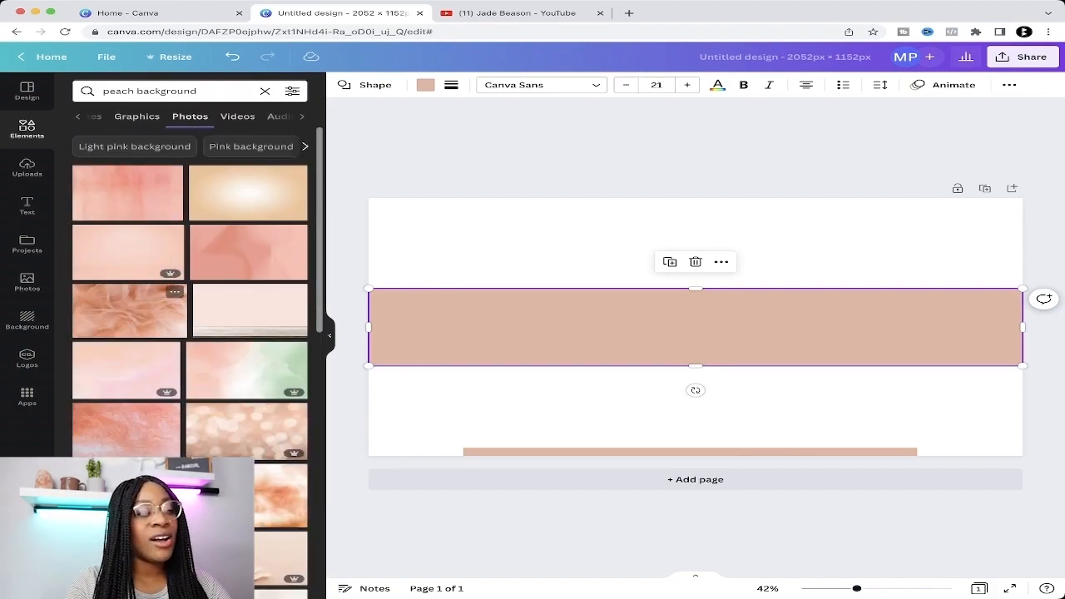
{"action": "left_click_drag", "start_coordinate": [129, 311], "coordinate": [731, 366]}
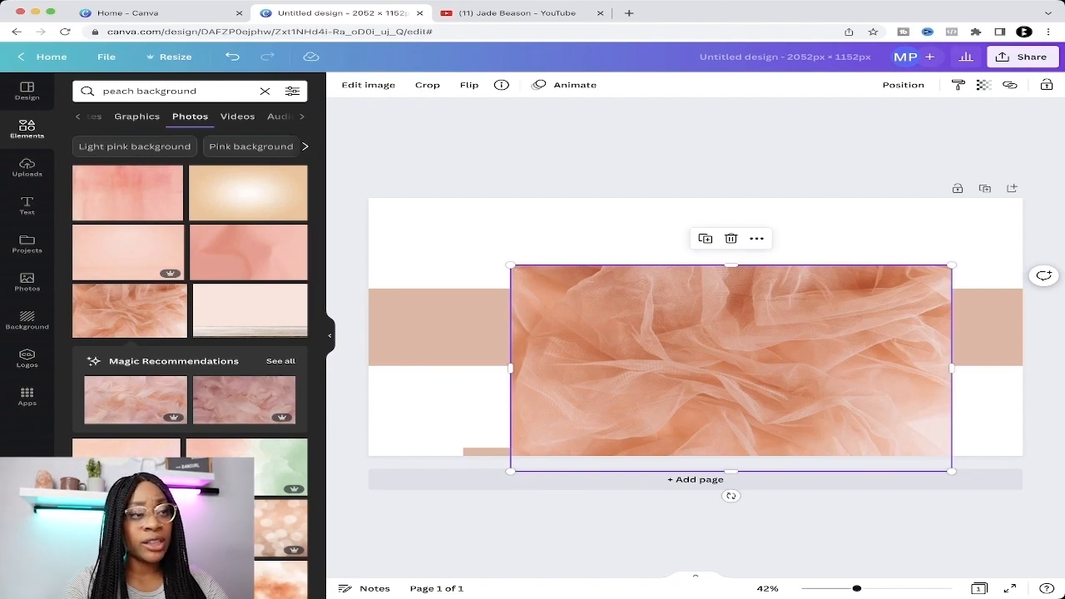
Step: Resize the tulle photo to the full page width and crop its height so that it exactly covers the peach band
{"action": "left_click_drag", "start_coordinate": [511, 368], "coordinate": [368, 368]}
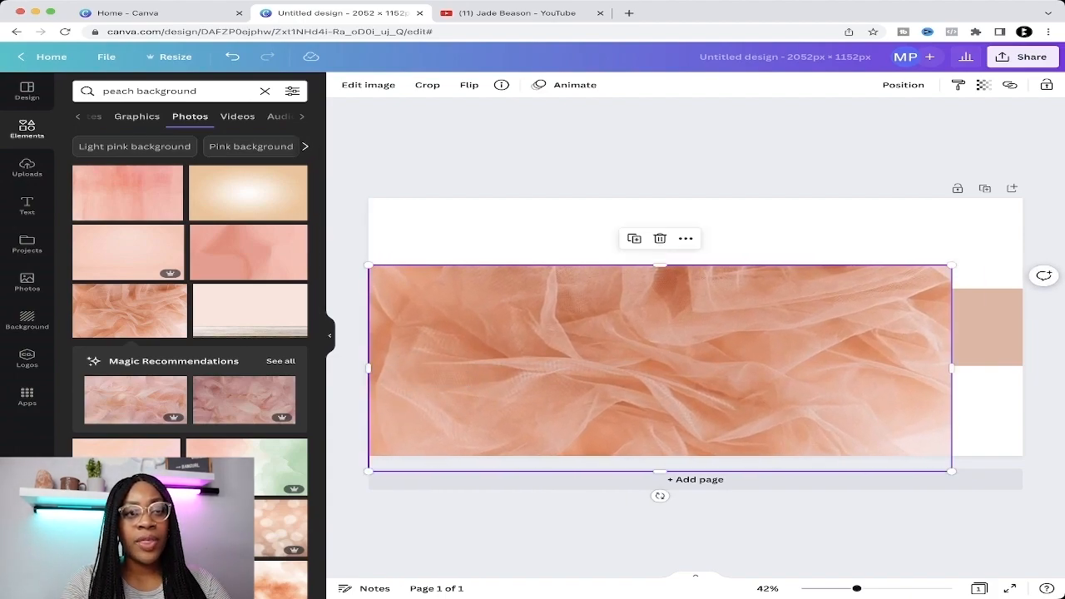
{"action": "left_click_drag", "start_coordinate": [951, 368], "coordinate": [1022, 368]}
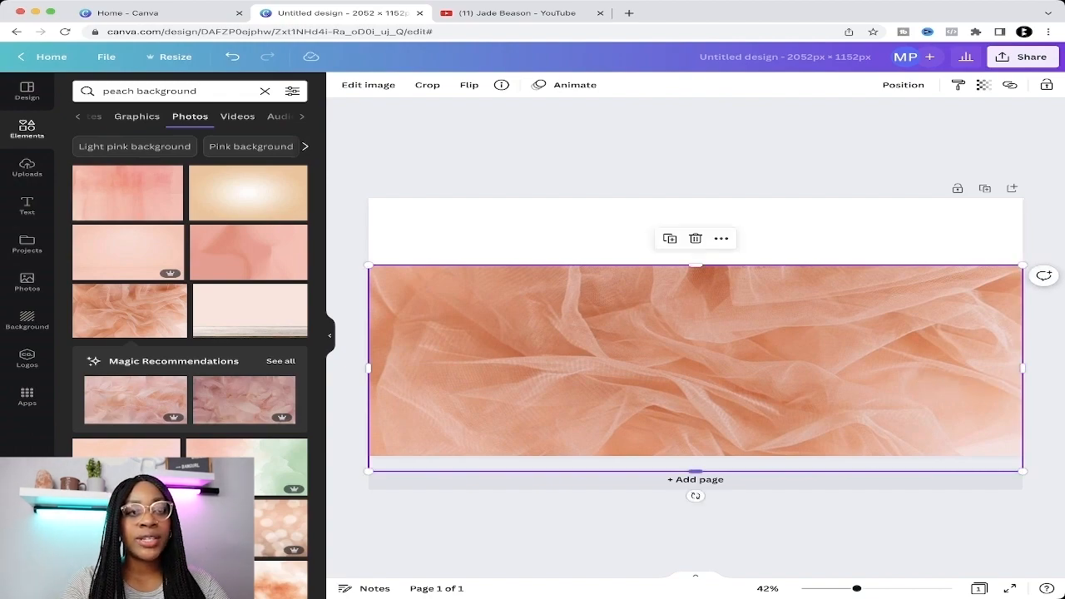
{"action": "left_click_drag", "start_coordinate": [695, 471], "coordinate": [695, 364]}
{"action": "left_click_drag", "start_coordinate": [695, 265], "coordinate": [695, 288]}
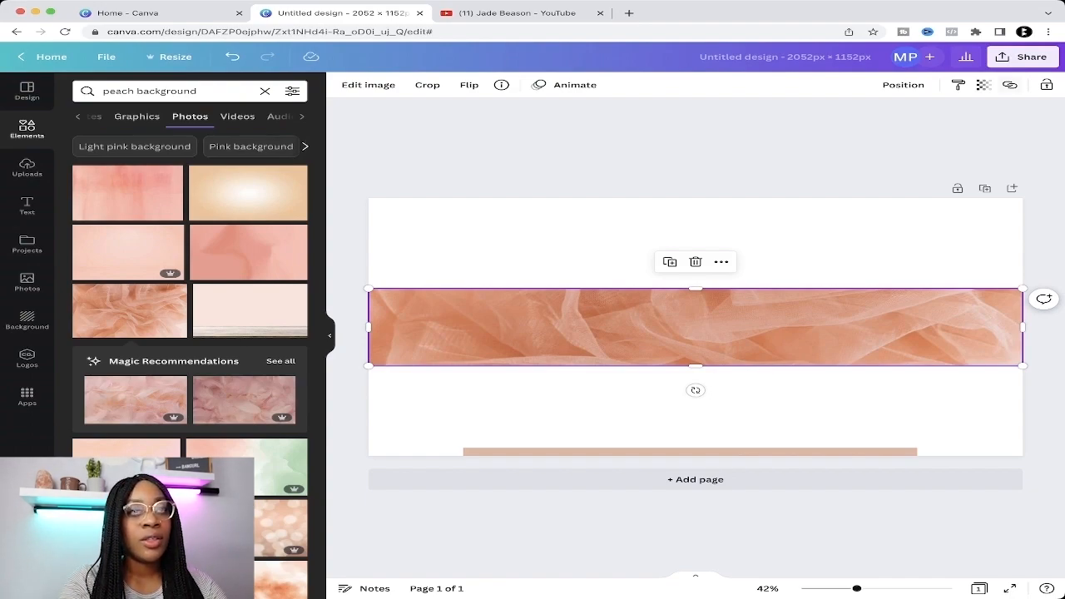
Step: Set the tulle photo's transparency to 46 so it blends with the peach band, and deselect it
{"action": "left_click", "coordinate": [984, 84]}
{"action": "left_click_drag", "start_coordinate": [984, 127], "coordinate": [905, 127]}
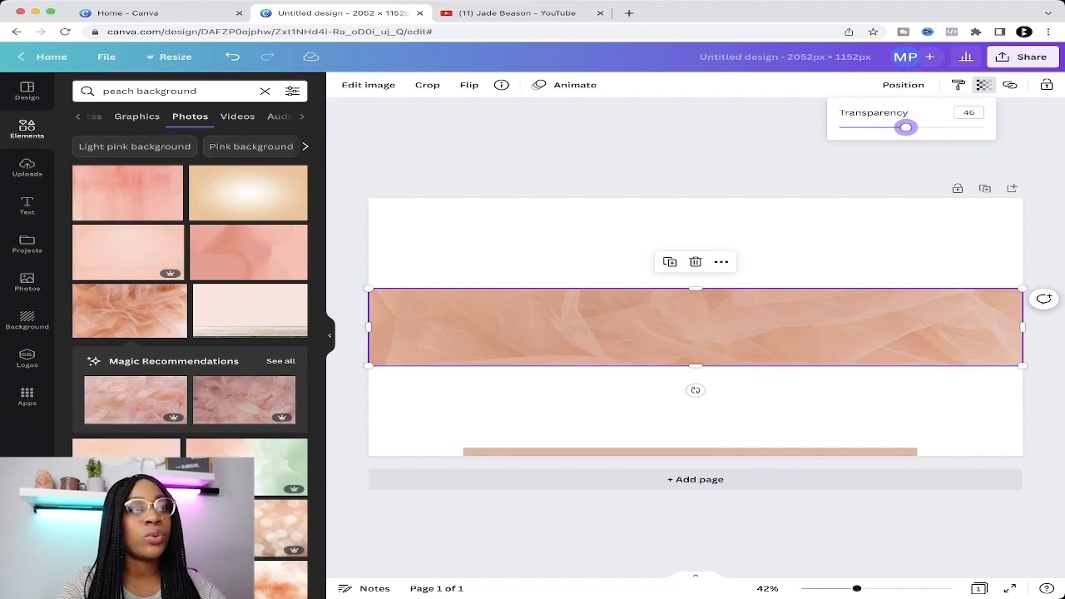
{"action": "left_click", "coordinate": [882, 243]}
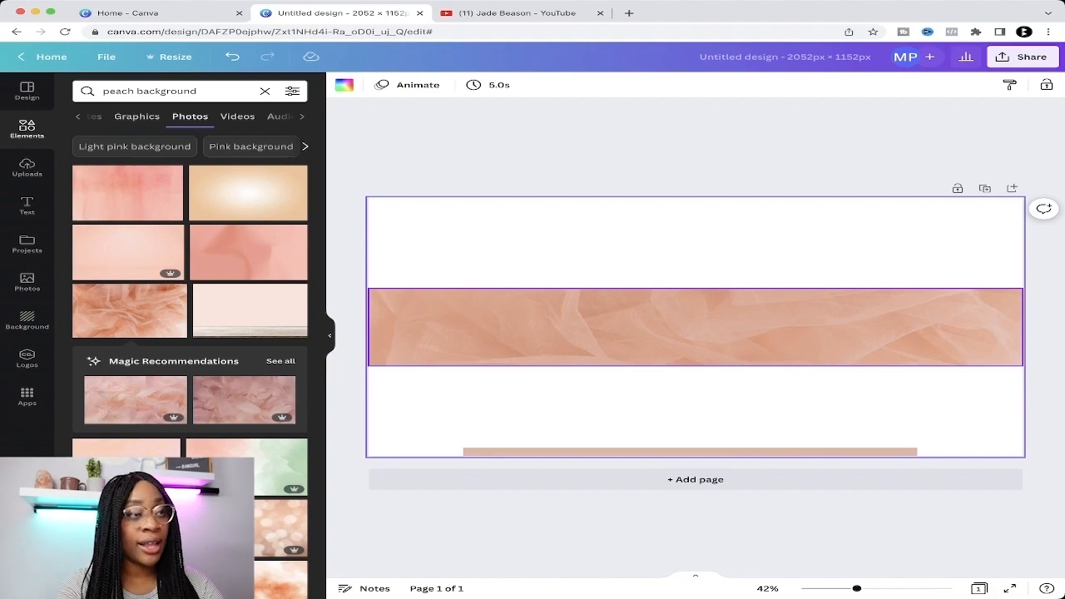
{"action": "left_click", "coordinate": [466, 146]}
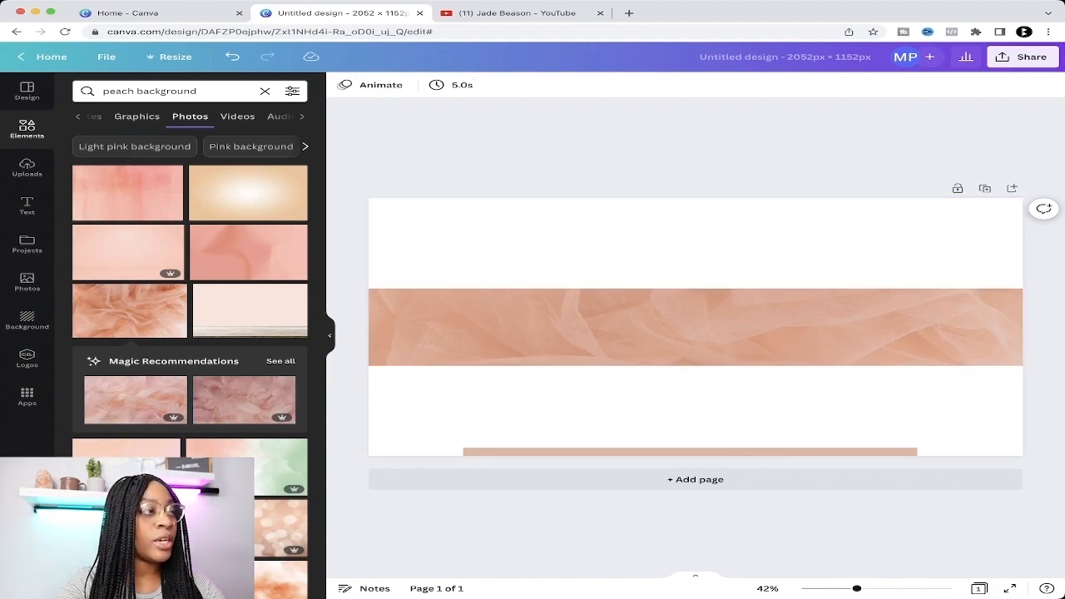
Step: Add a heading text box on the peach band and open the font choices for it
{"action": "left_click", "coordinate": [26, 205]}
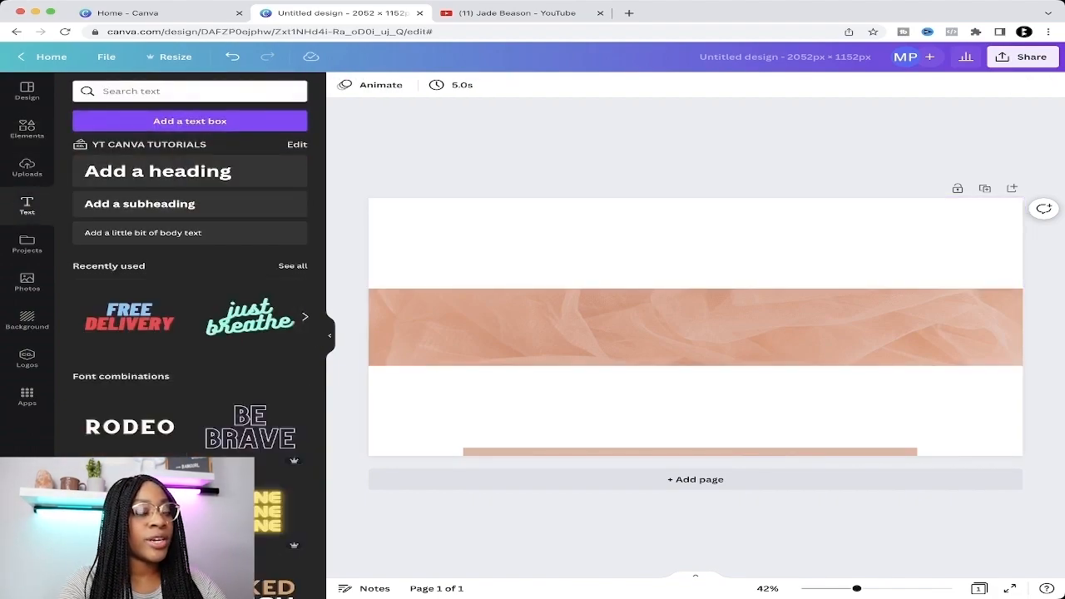
{"action": "left_click", "coordinate": [157, 171]}
{"action": "left_click", "coordinate": [395, 84]}
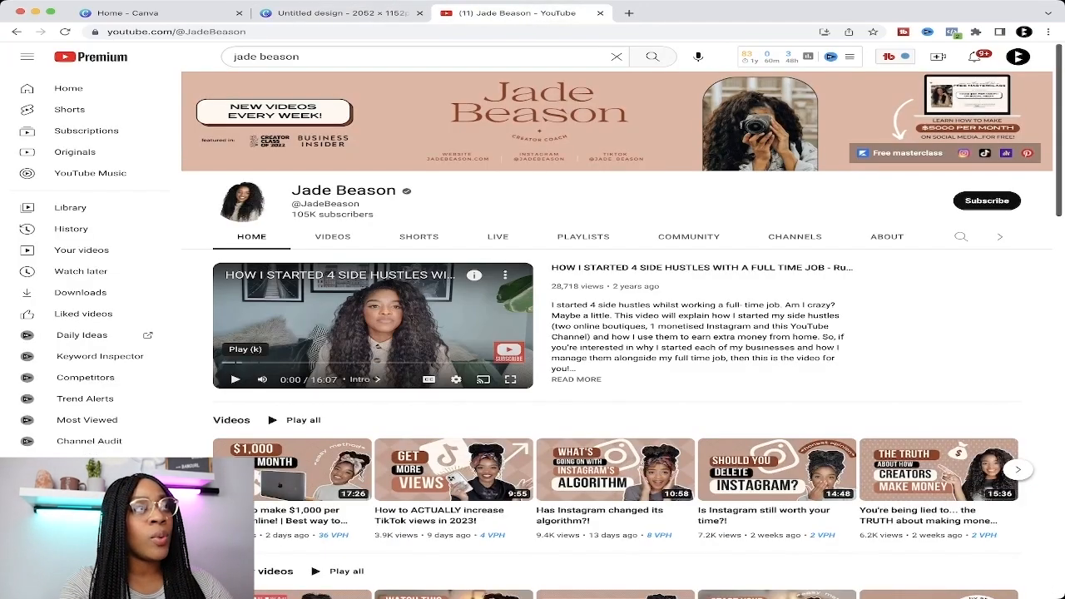
Step: Open dafont.com in place of the YouTube channel page and browse its new fonts and the Basic > Sans serif category
{"action": "left_click", "coordinate": [510, 13]}
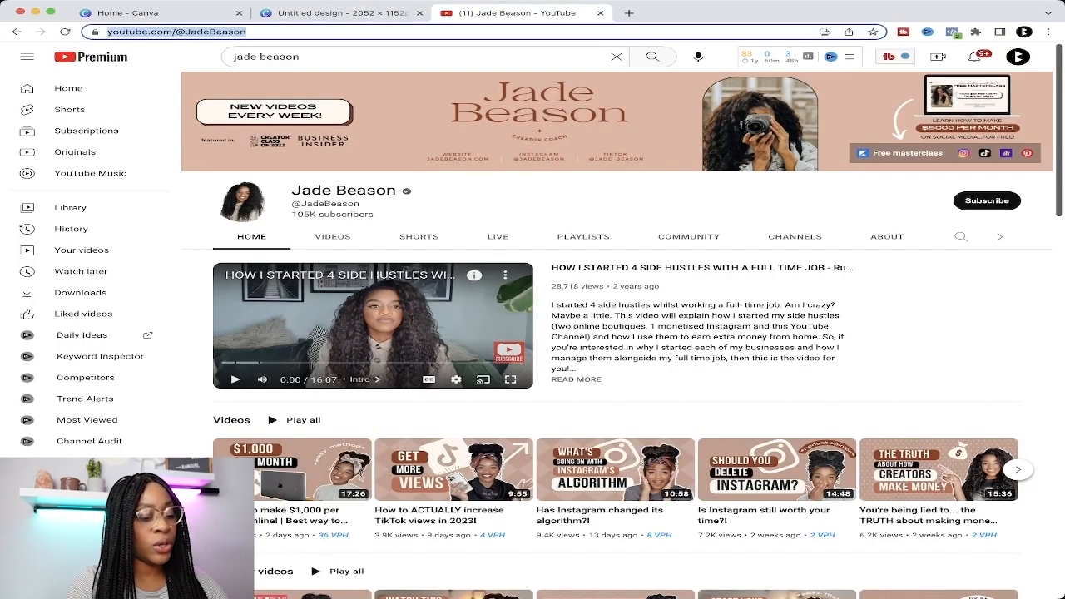
{"action": "type", "text": "dafont.com"}
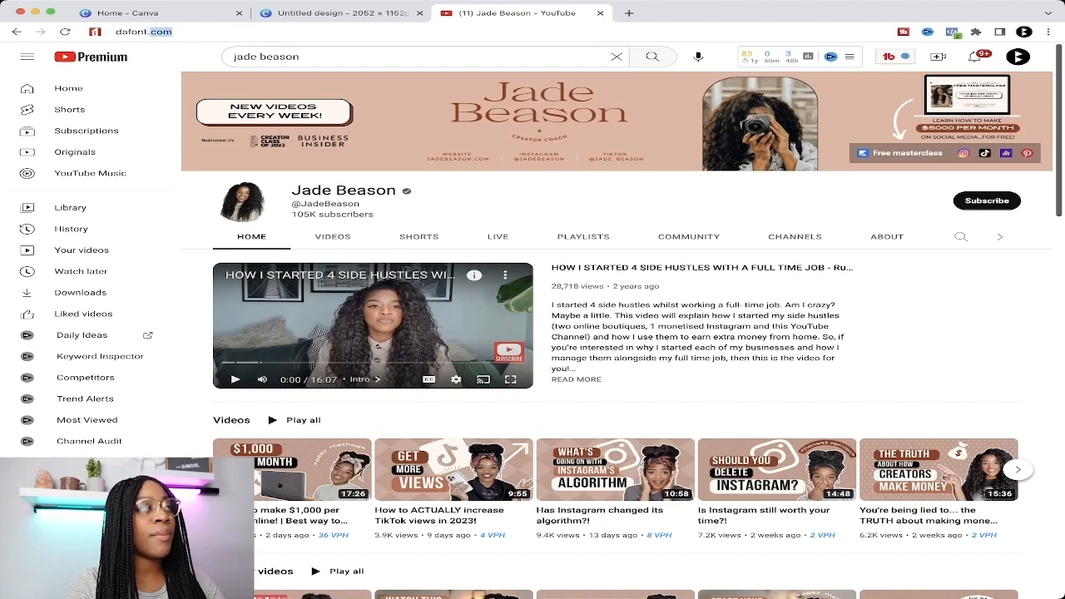
{"action": "key", "text": "Return"}
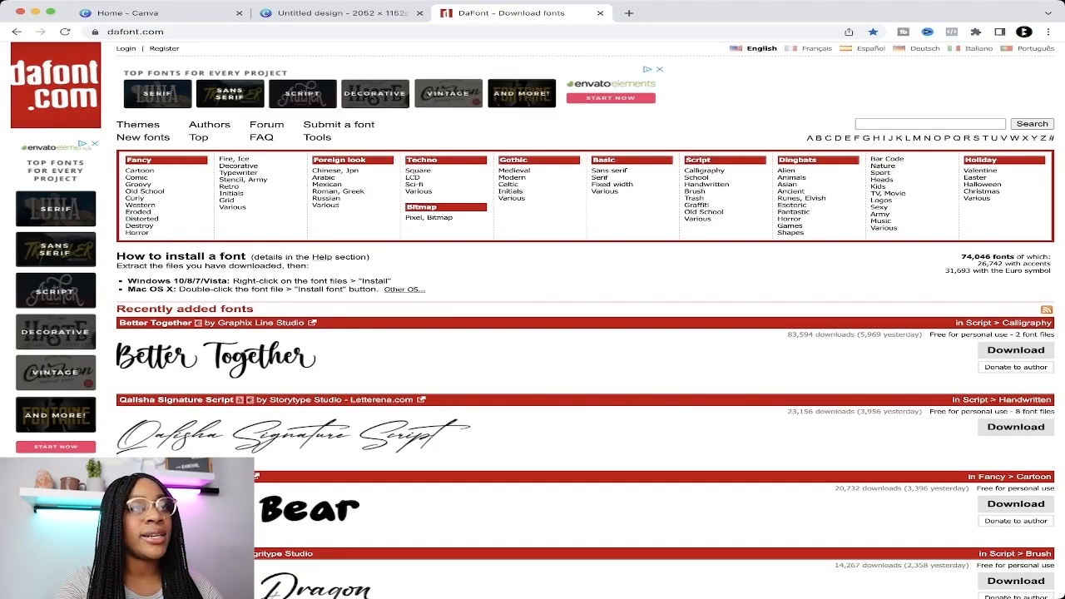
{"action": "scroll", "coordinate": [585, 333], "scroll_direction": "down", "scroll_amount": 4}
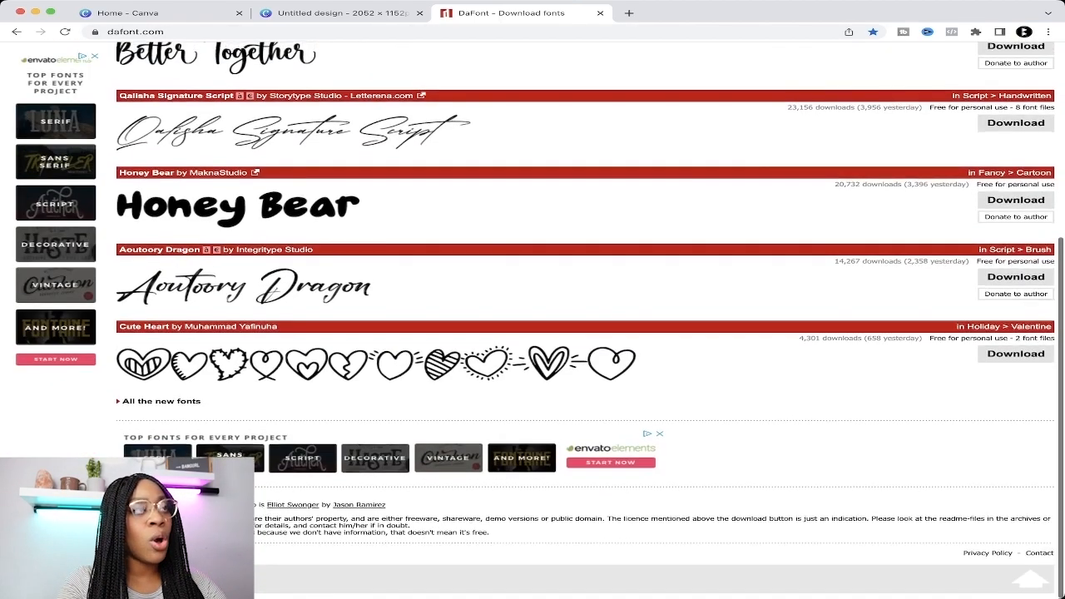
{"action": "scroll", "coordinate": [585, 333], "scroll_direction": "up", "scroll_amount": 4}
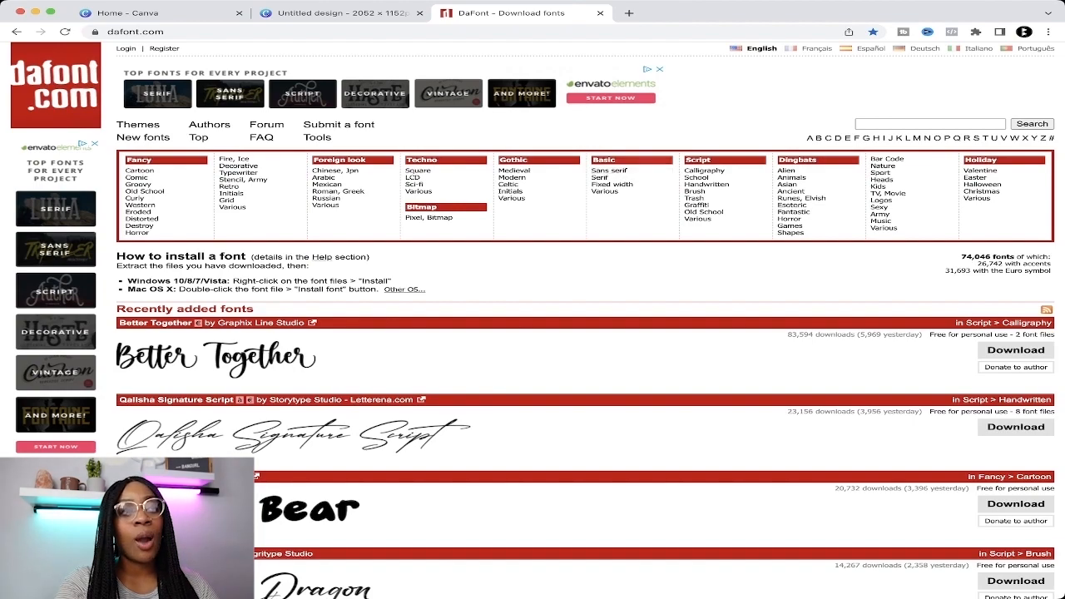
{"action": "left_click", "coordinate": [610, 171]}
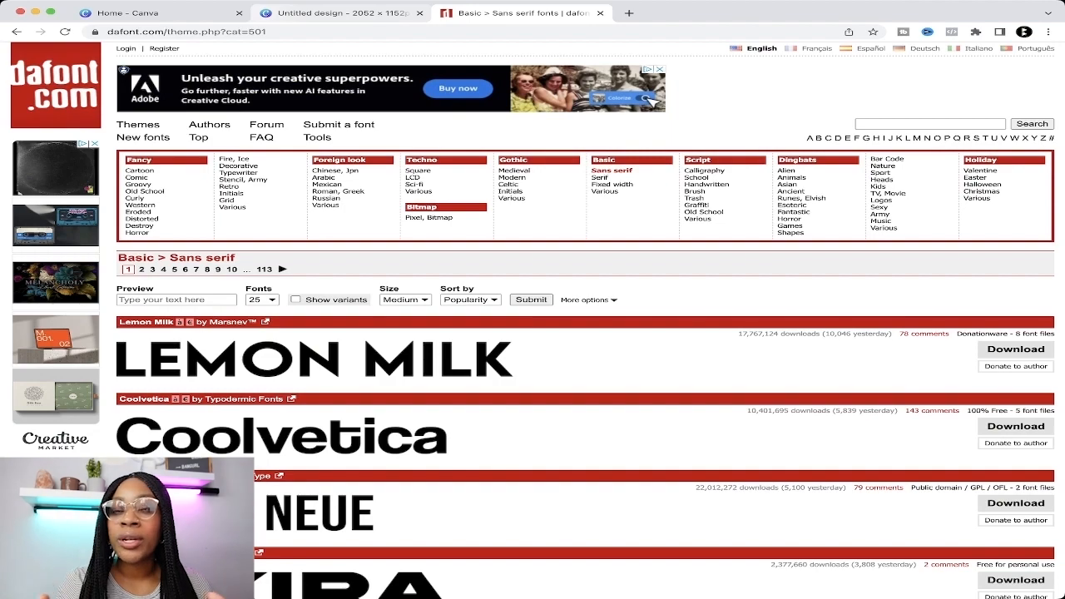
Step: Return to Canva, view the Brand Kit page with its brand fonts section, and reopen the untitled banner design
{"action": "left_click", "coordinate": [341, 13]}
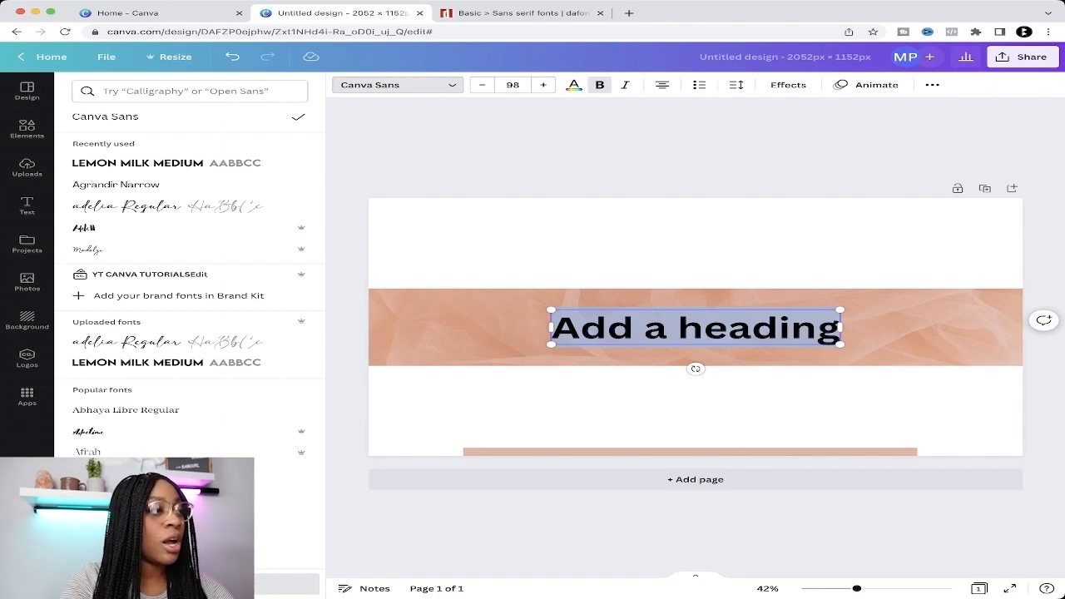
{"action": "left_click", "coordinate": [51, 57]}
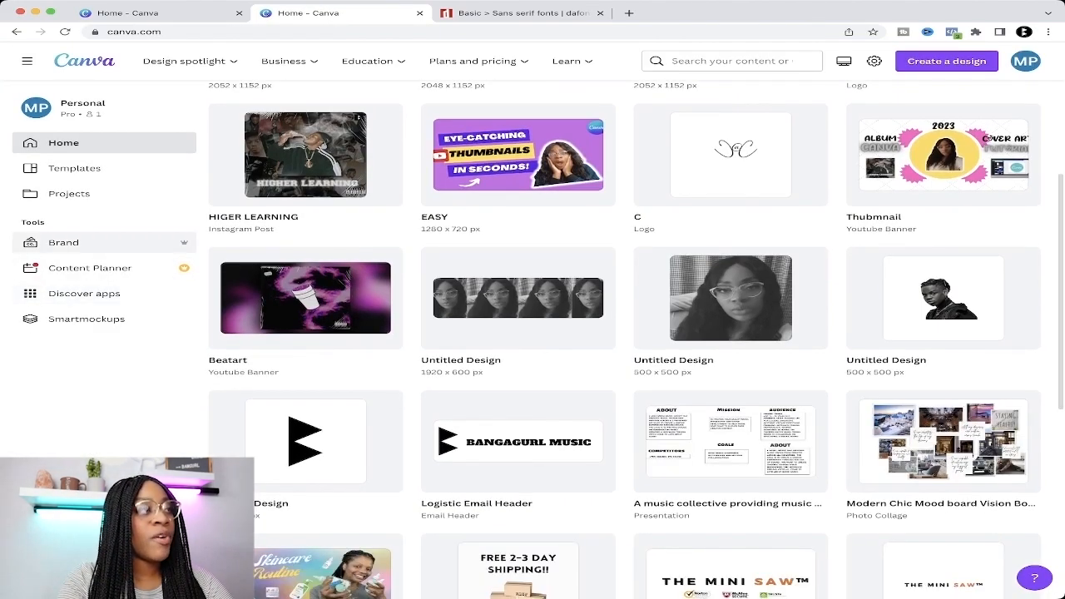
{"action": "left_click", "coordinate": [63, 242]}
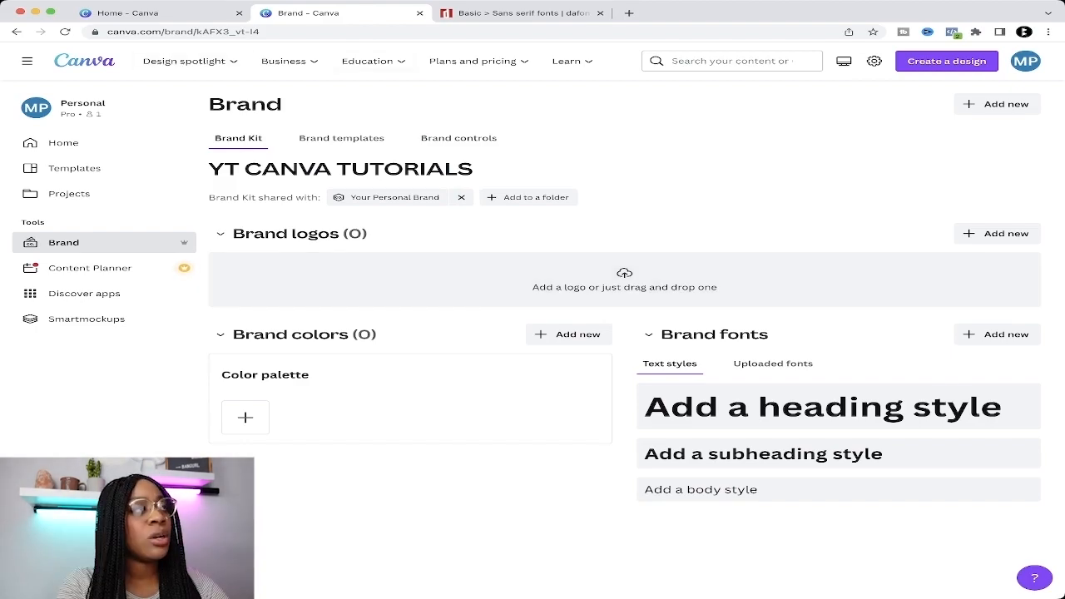
{"action": "left_click", "coordinate": [17, 31]}
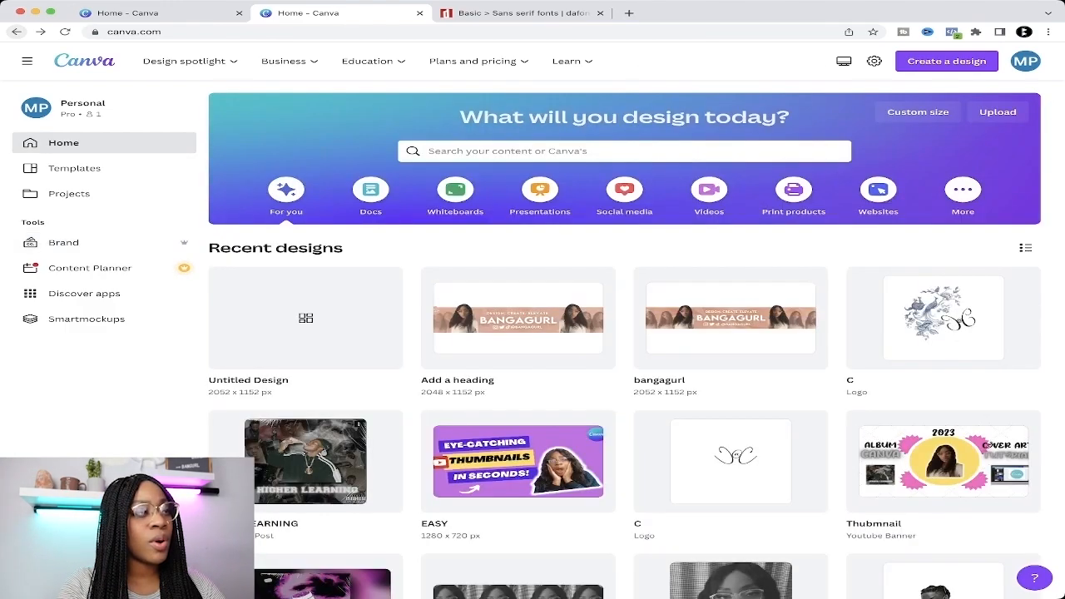
{"action": "left_click", "coordinate": [306, 318]}
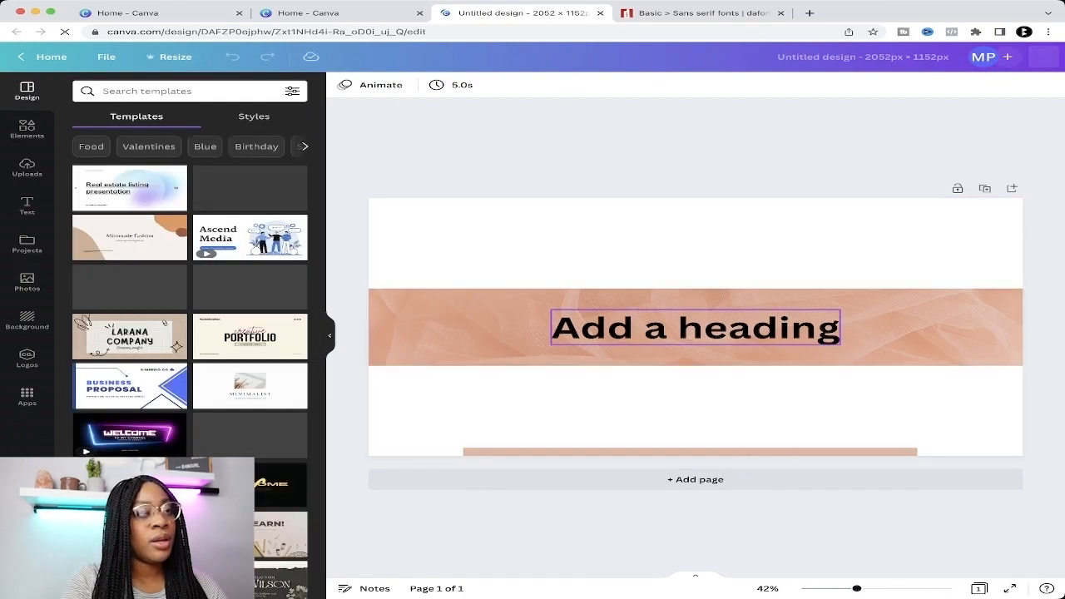
Step: Replace the heading's placeholder text on the peach band with "bangagurl"
{"action": "left_click", "coordinate": [696, 327]}
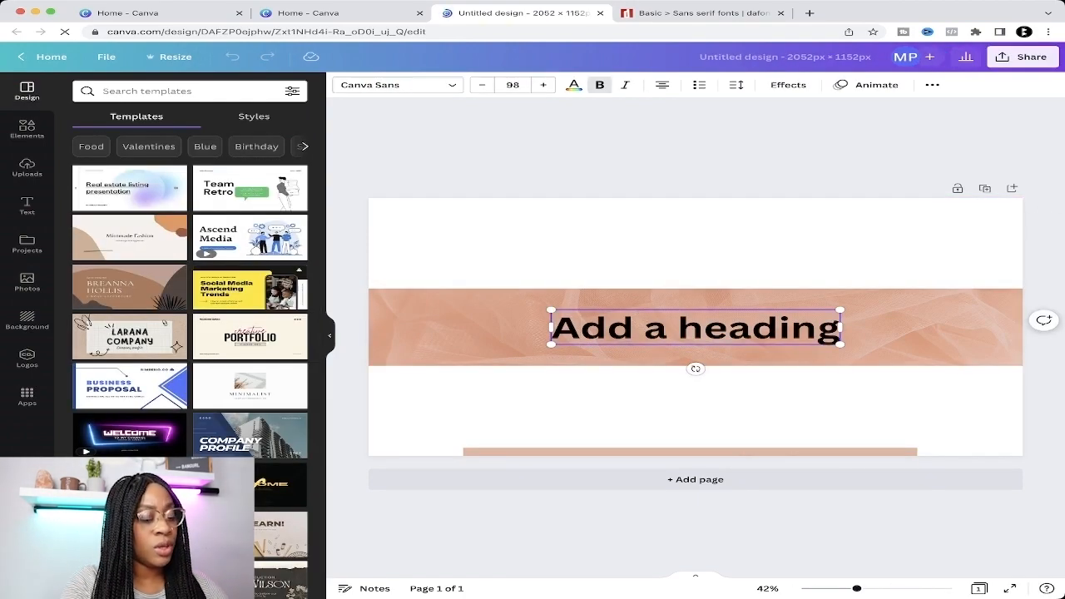
{"action": "left_click", "coordinate": [695, 327]}
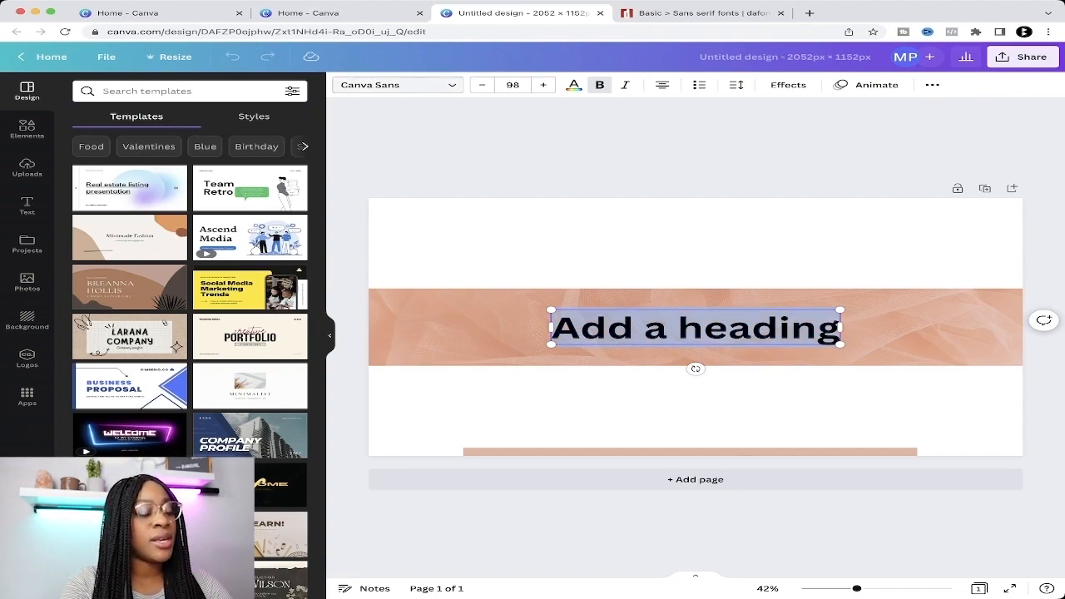
{"action": "type", "text": "ban"}
{"action": "key", "text": "BackSpace"}
{"action": "key", "text": "BackSpace"}
{"action": "key", "text": "BackSpace"}
{"action": "type", "text": "bangagurl"}
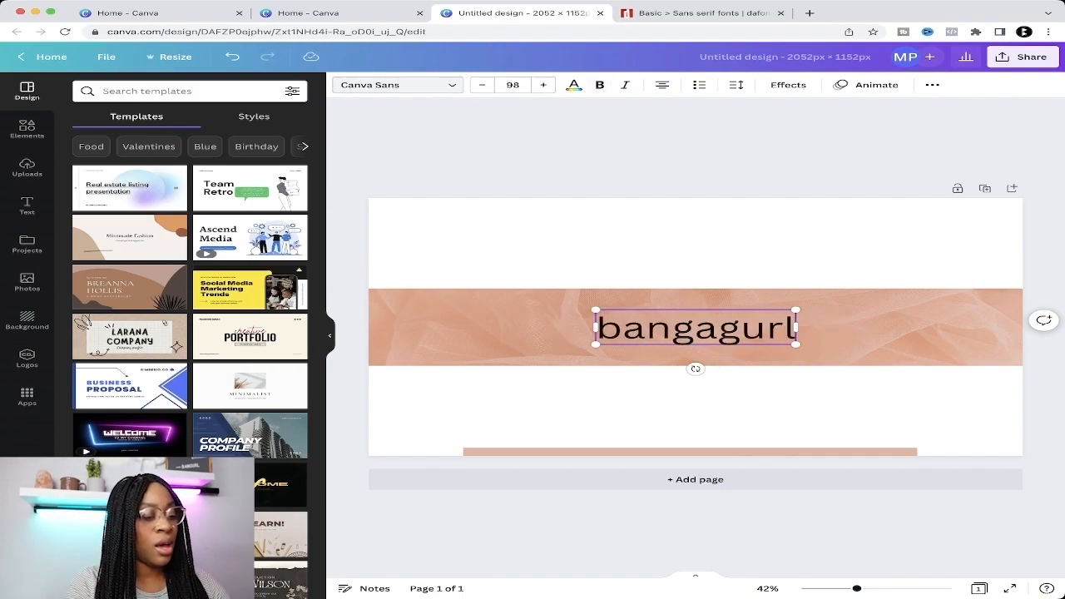
Step: Set the bangagurl heading in the LEMON MILK Medium font and colour it off-white #faf2ea
{"action": "key", "text": "super+a"}
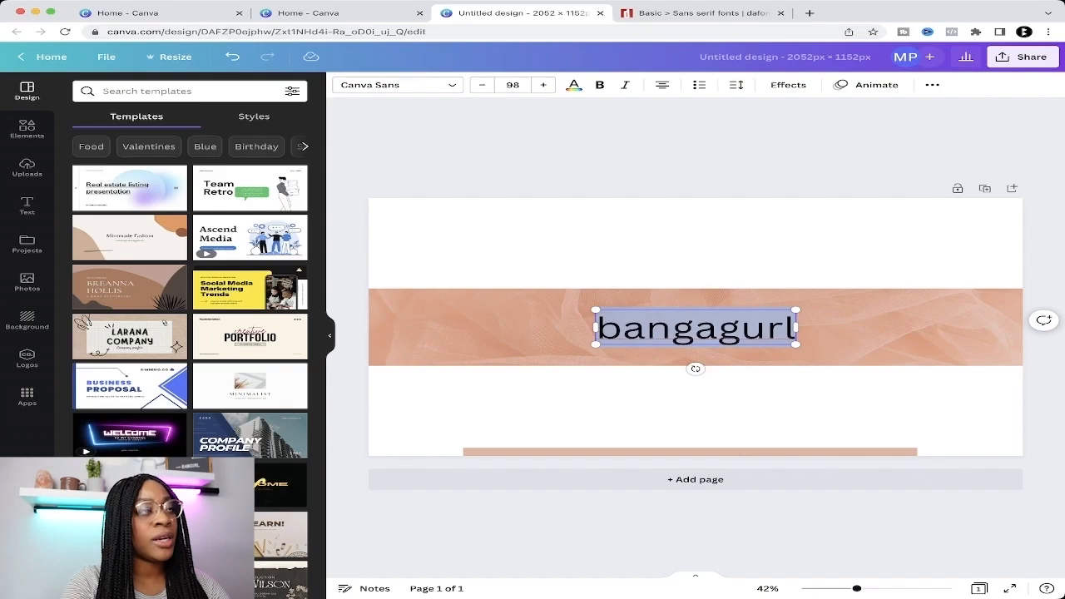
{"action": "left_click", "coordinate": [395, 84]}
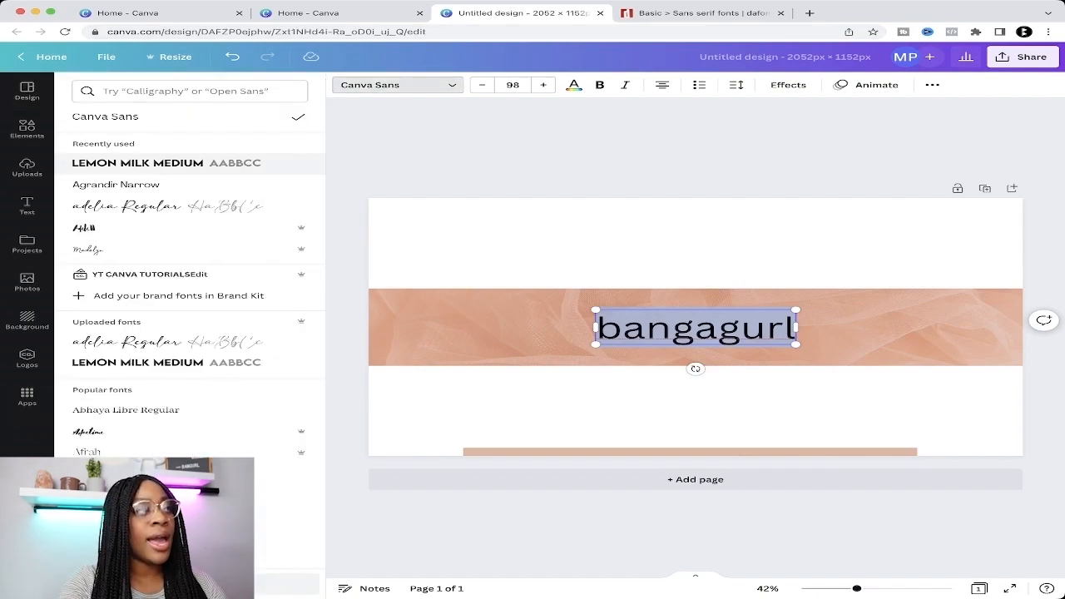
{"action": "left_click", "coordinate": [138, 163]}
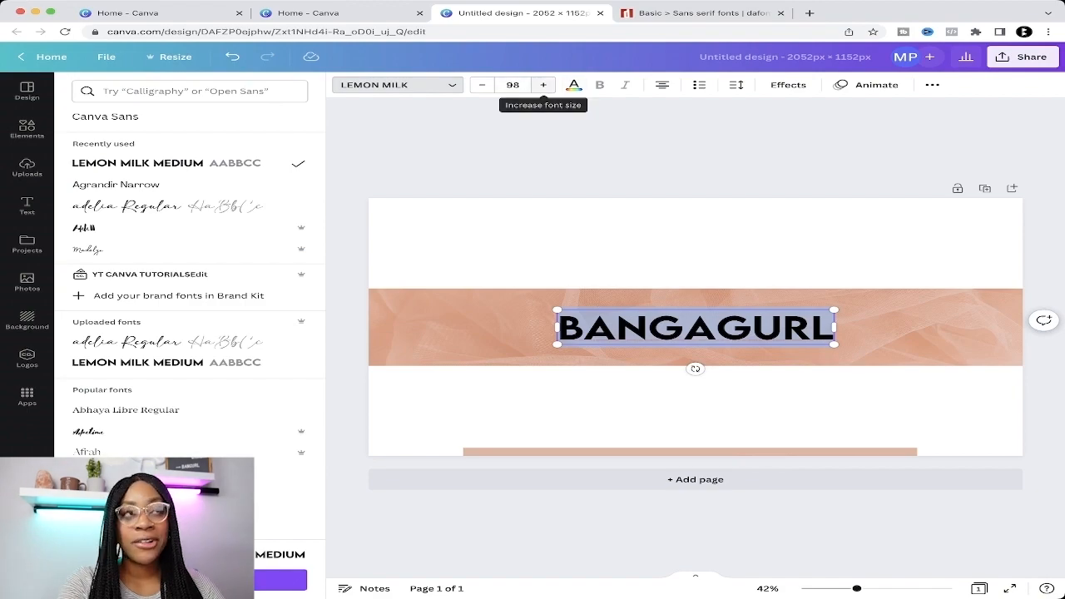
{"action": "left_click", "coordinate": [573, 84]}
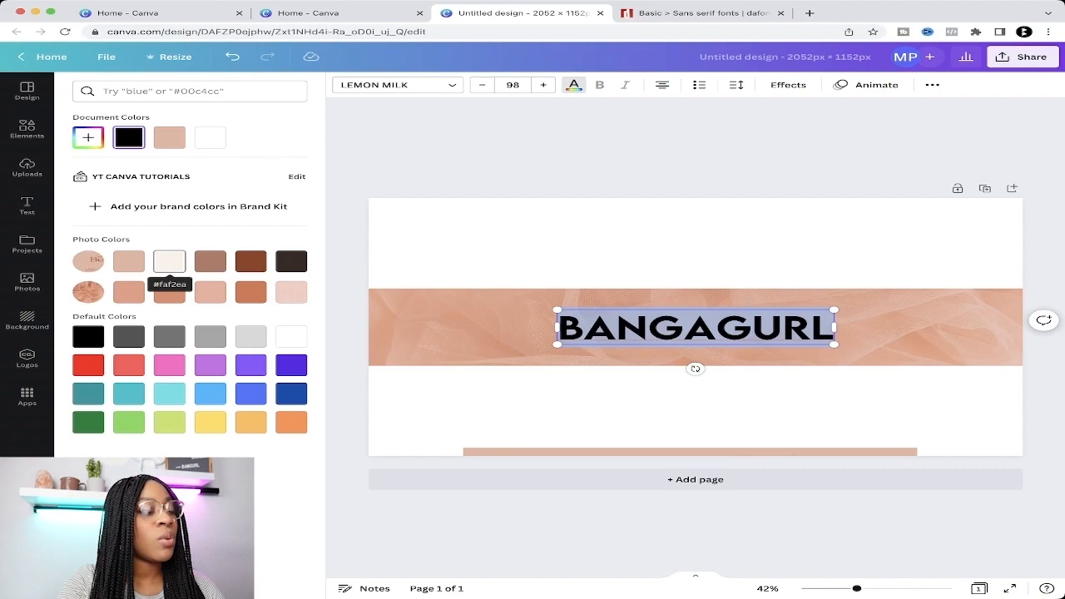
{"action": "left_click", "coordinate": [169, 262]}
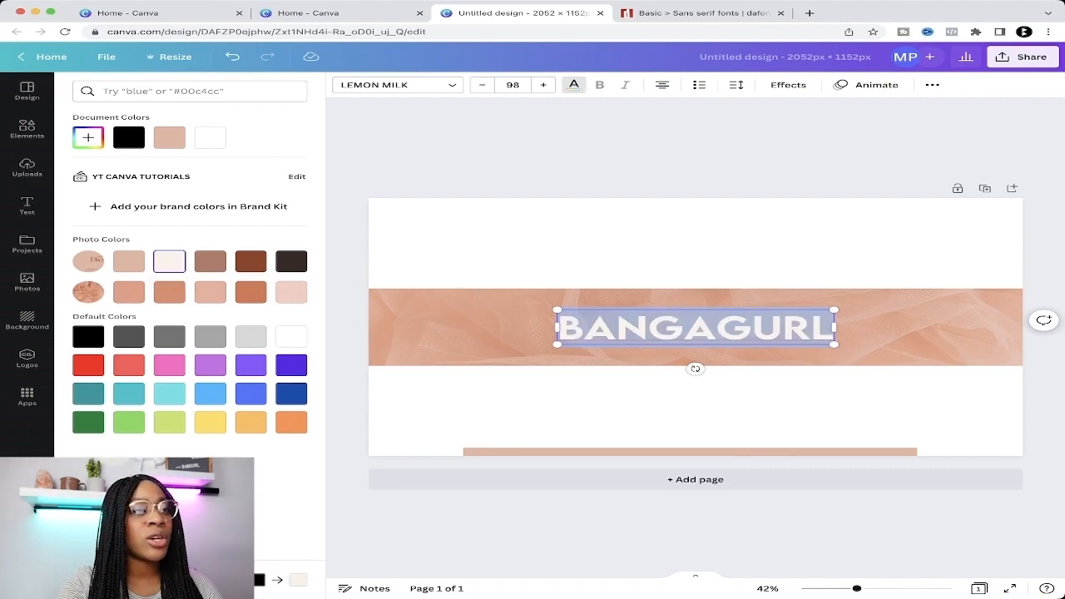
{"action": "left_click", "coordinate": [466, 350]}
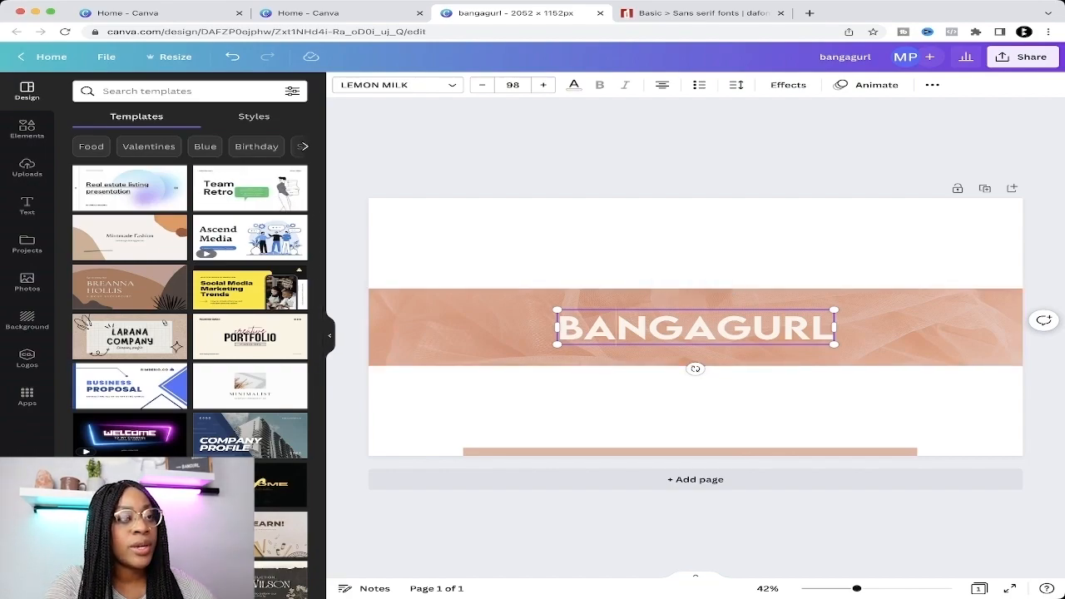
Step: Apply the Lift text effect to the BANGAGURL heading with an intensity of 37
{"action": "key", "text": "super+a"}
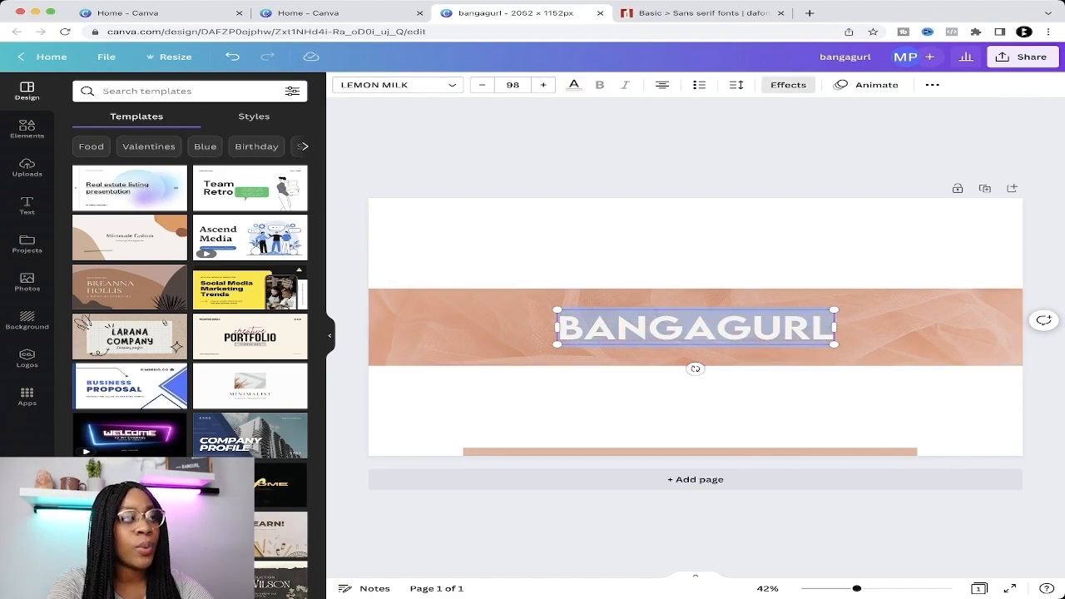
{"action": "left_click", "coordinate": [789, 85]}
{"action": "left_click", "coordinate": [265, 156]}
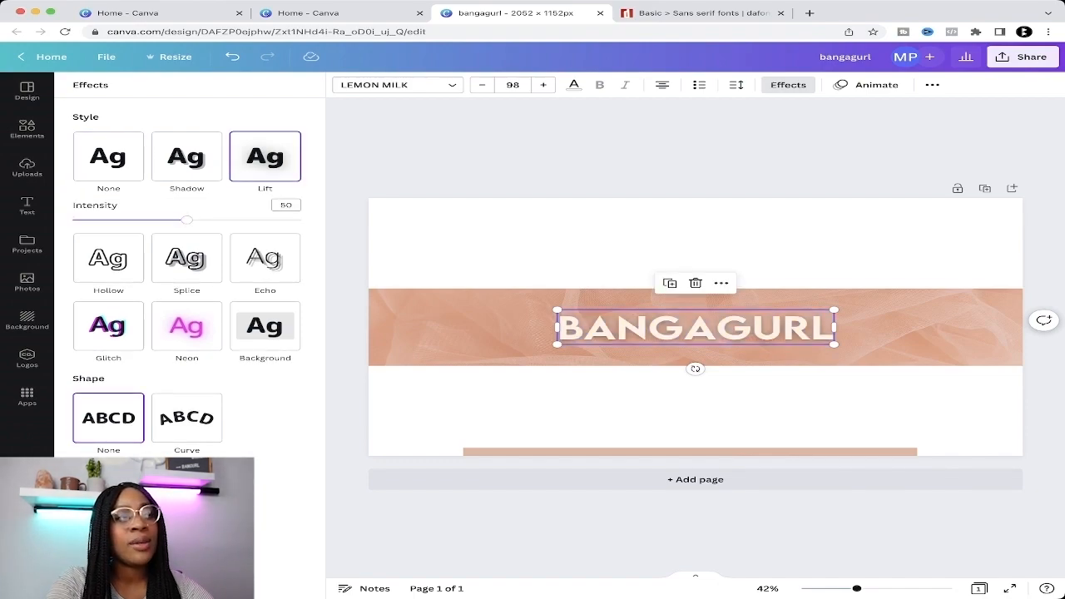
{"action": "left_click_drag", "start_coordinate": [187, 219], "coordinate": [158, 220]}
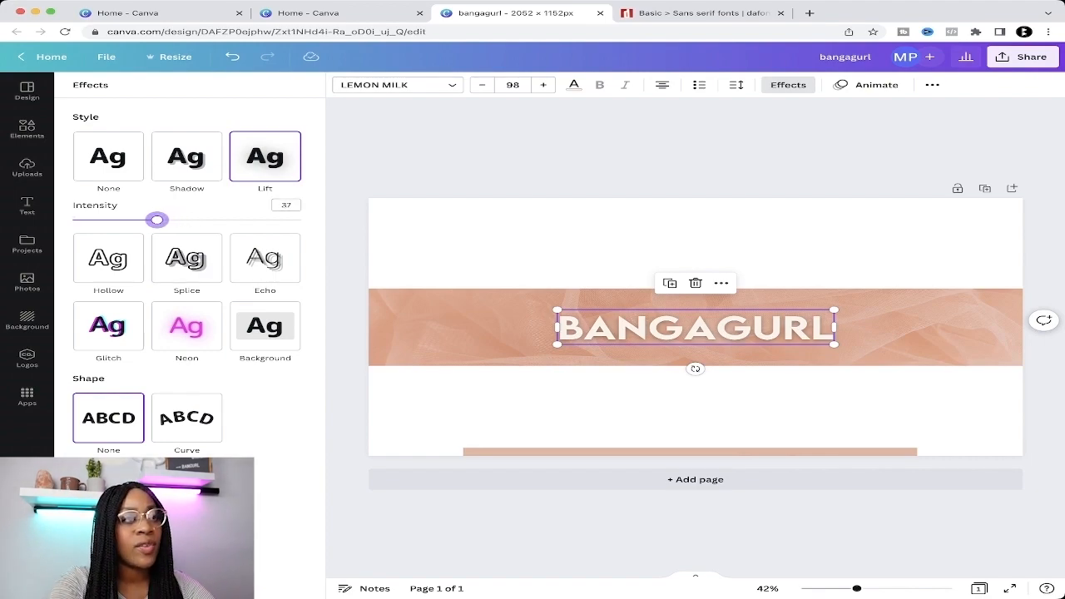
{"action": "left_click", "coordinate": [500, 331]}
Step: Duplicate the BANGAGURL heading, move the copy slightly above the original and change its text to "DESIGN. CREATE. ELEVATE"
{"action": "left_click", "coordinate": [696, 328]}
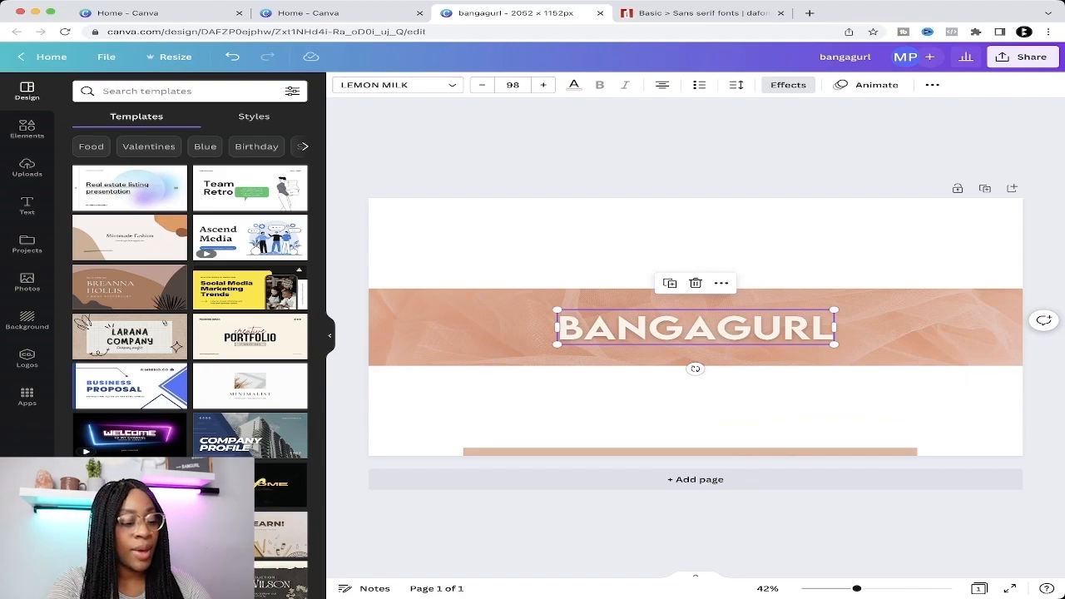
{"action": "key", "text": "super+d"}
{"action": "left_click_drag", "start_coordinate": [700, 331], "coordinate": [696, 312]}
{"action": "double_click", "coordinate": [696, 313]}
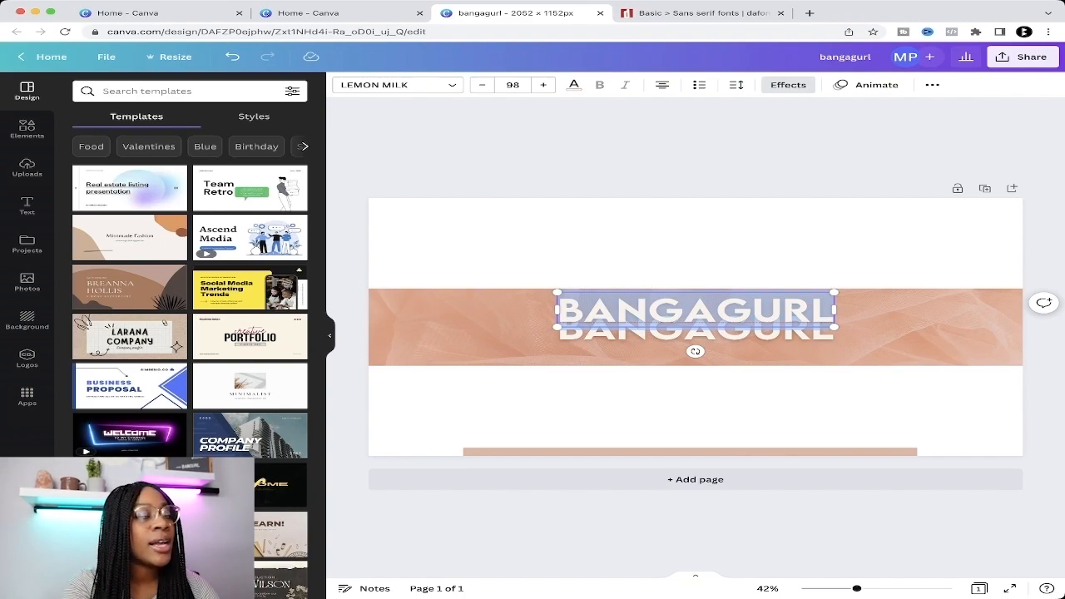
{"action": "type", "text": "DESIGN."}
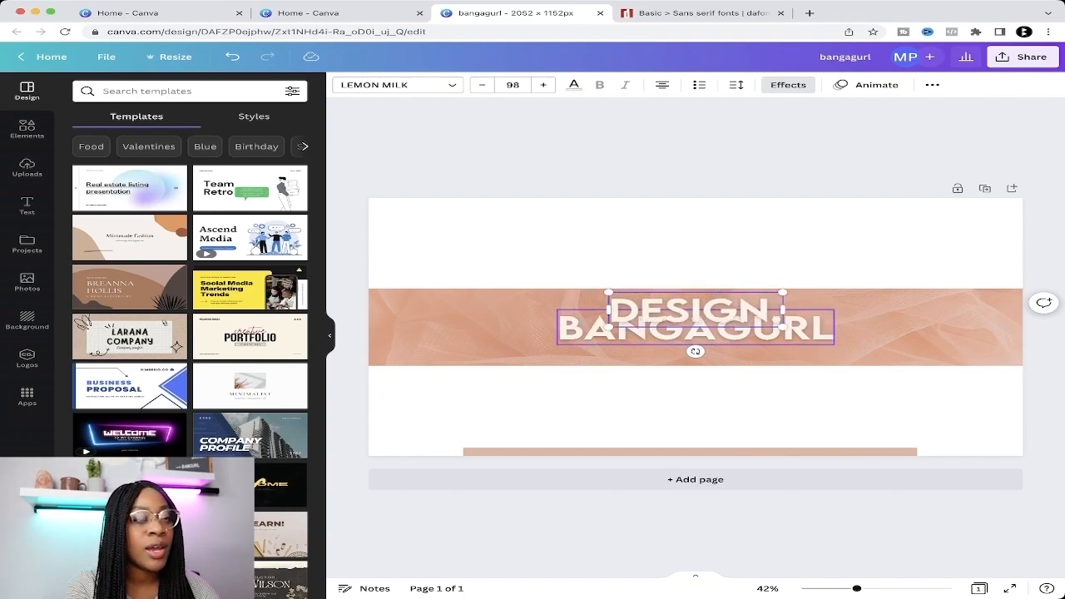
{"action": "type", "text": " CREATE. ELEVATE"}
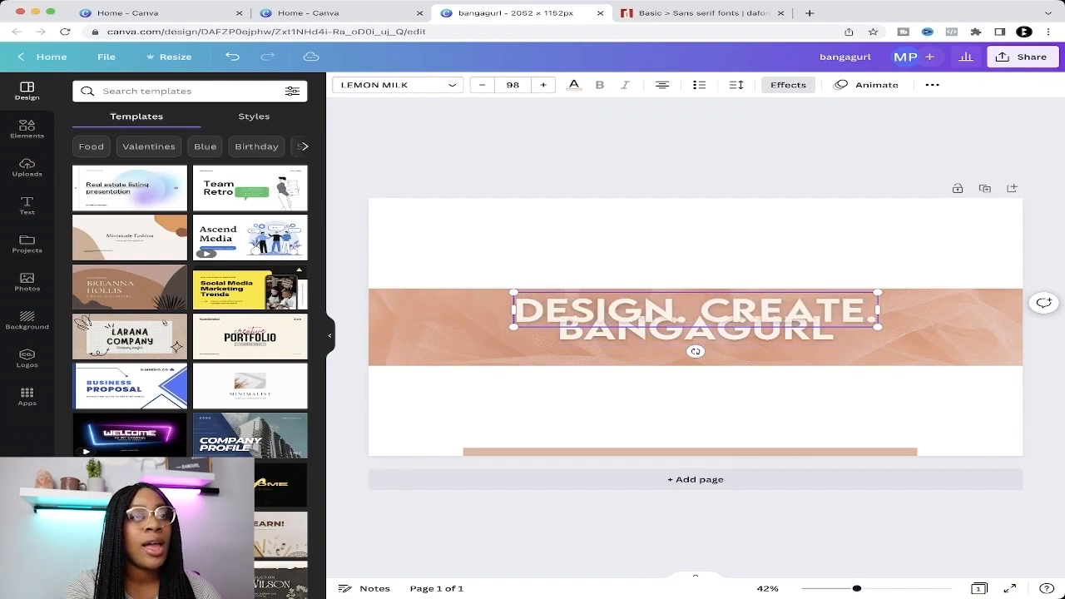
Step: Reduce the font size of the "DESIGN. CREATE. ELEVATE" tagline to 30
{"action": "key", "text": "super+a"}
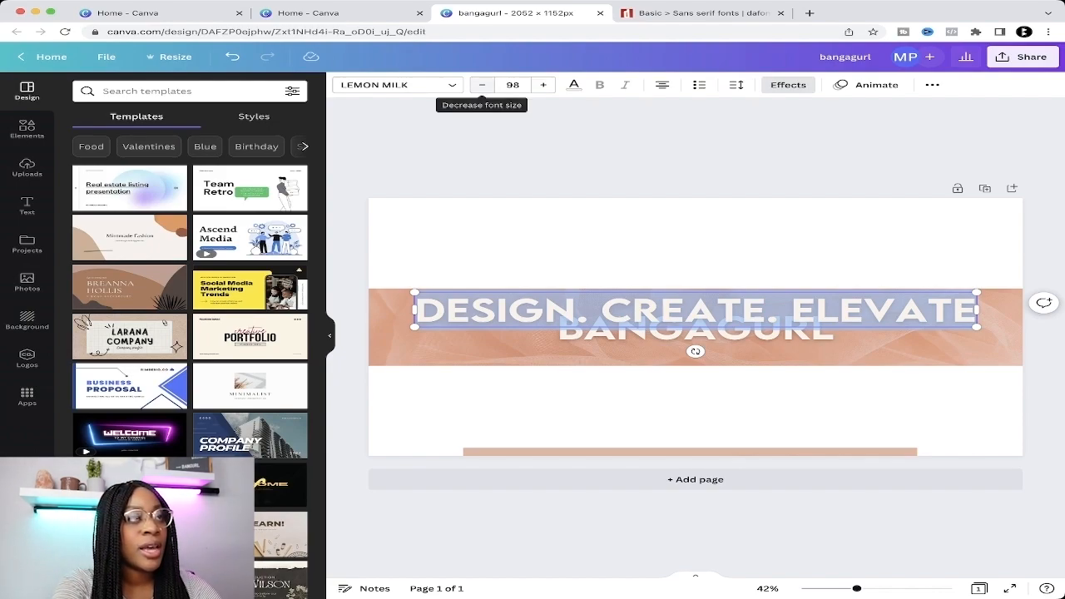
{"action": "left_click", "coordinate": [482, 85]}
{"action": "left_click", "coordinate": [482, 85]}
{"action": "left_click", "coordinate": [482, 85]}
{"action": "left_click", "coordinate": [482, 84]}
{"action": "left_click", "coordinate": [482, 85]}
{"action": "left_click", "coordinate": [481, 85]}
{"action": "left_click", "coordinate": [481, 85]}
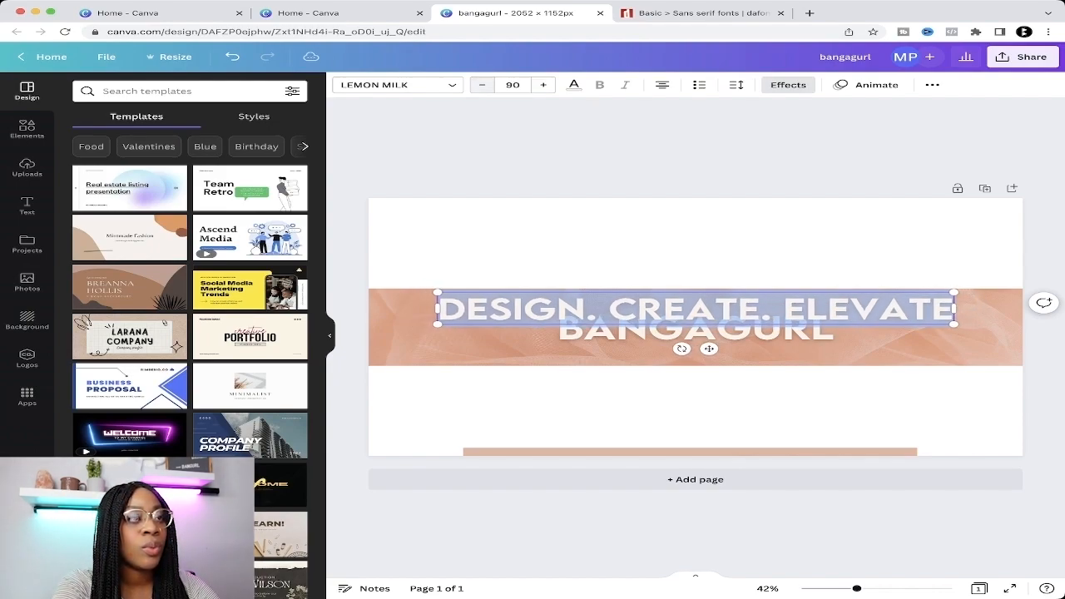
{"action": "left_click", "coordinate": [482, 85]}
{"action": "left_click", "coordinate": [482, 85]}
{"action": "left_click", "coordinate": [482, 85]}
{"action": "left_click", "coordinate": [482, 85]}
{"action": "left_click", "coordinate": [482, 85]}
{"action": "left_click", "coordinate": [482, 85]}
{"action": "left_click", "coordinate": [482, 84]}
{"action": "left_click", "coordinate": [481, 85]}
{"action": "left_click", "coordinate": [482, 85]}
{"action": "left_click", "coordinate": [482, 85]}
{"action": "left_click", "coordinate": [482, 85]}
{"action": "left_click", "coordinate": [482, 84]}
{"action": "left_click", "coordinate": [481, 85]}
{"action": "left_click", "coordinate": [482, 85]}
{"action": "left_click", "coordinate": [482, 85]}
{"action": "left_click", "coordinate": [482, 84]}
{"action": "left_click", "coordinate": [482, 85]}
{"action": "left_click", "coordinate": [482, 85]}
{"action": "left_click", "coordinate": [481, 84]}
{"action": "left_click", "coordinate": [482, 85]}
{"action": "left_click", "coordinate": [481, 84]}
{"action": "left_click", "coordinate": [482, 85]}
{"action": "left_click", "coordinate": [482, 84]}
{"action": "left_click", "coordinate": [482, 85]}
{"action": "left_click", "coordinate": [482, 85]}
{"action": "left_click", "coordinate": [482, 85]}
{"action": "left_click", "coordinate": [482, 85]}
{"action": "left_click", "coordinate": [481, 85]}
{"action": "left_click", "coordinate": [482, 85]}
{"action": "left_click", "coordinate": [482, 85]}
{"action": "left_click", "coordinate": [481, 85]}
{"action": "left_click", "coordinate": [482, 85]}
{"action": "left_click", "coordinate": [482, 85]}
{"action": "left_click", "coordinate": [482, 85]}
{"action": "left_click", "coordinate": [482, 85]}
{"action": "left_click", "coordinate": [481, 85]}
{"action": "left_click", "coordinate": [482, 85]}
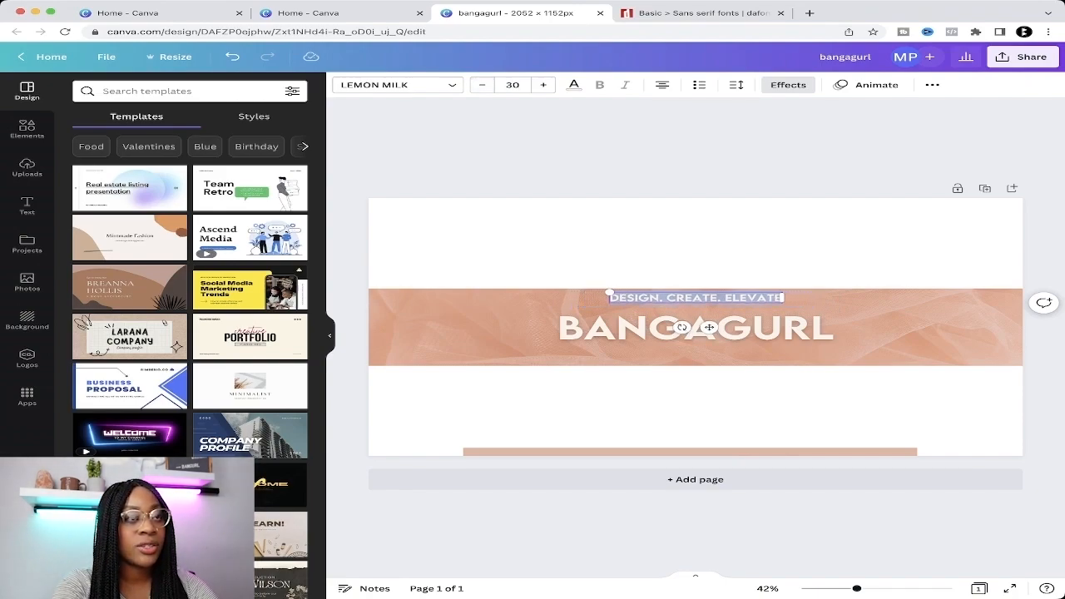
Step: Move the tagline down so it sits centred just above the BANGAGURL heading, and deselect it
{"action": "left_click", "coordinate": [696, 243]}
{"action": "left_click", "coordinate": [696, 298]}
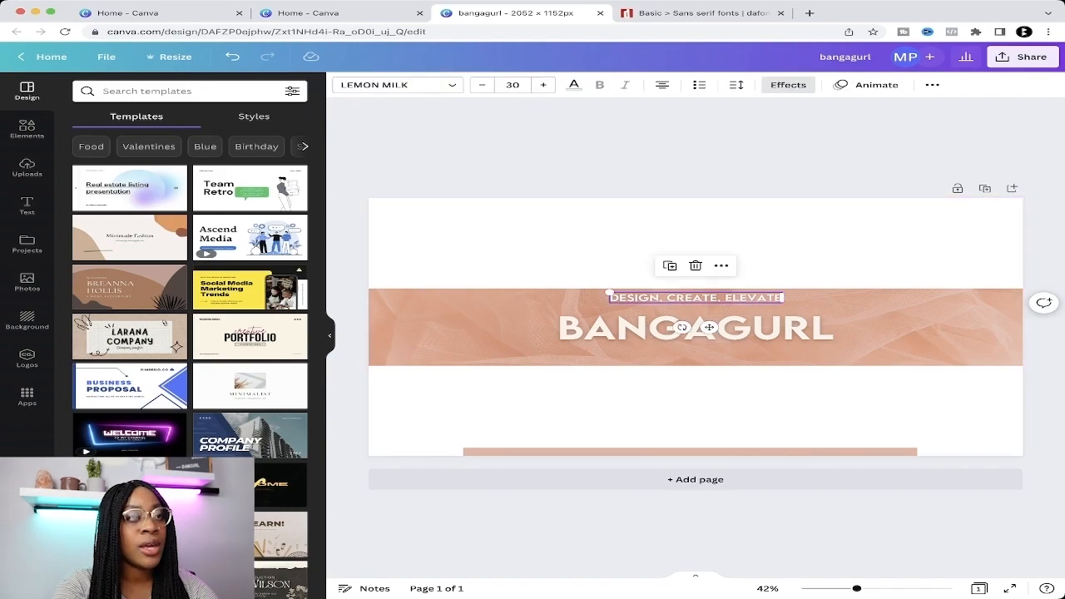
{"action": "left_click_drag", "start_coordinate": [709, 327], "coordinate": [709, 334]}
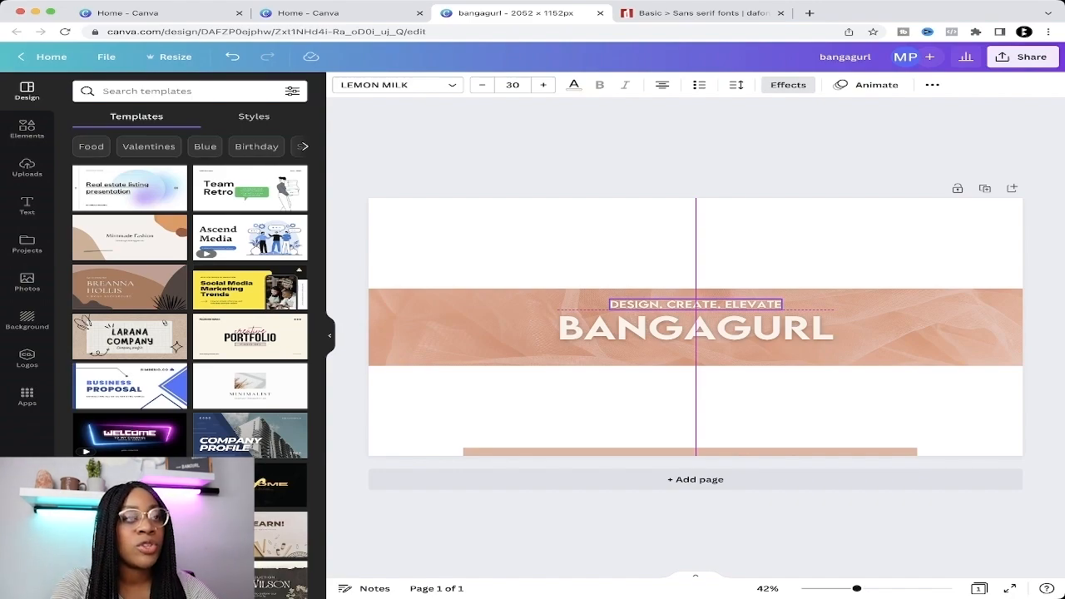
{"action": "left_click_drag", "start_coordinate": [709, 334], "coordinate": [709, 334]}
{"action": "left_click", "coordinate": [792, 264]}
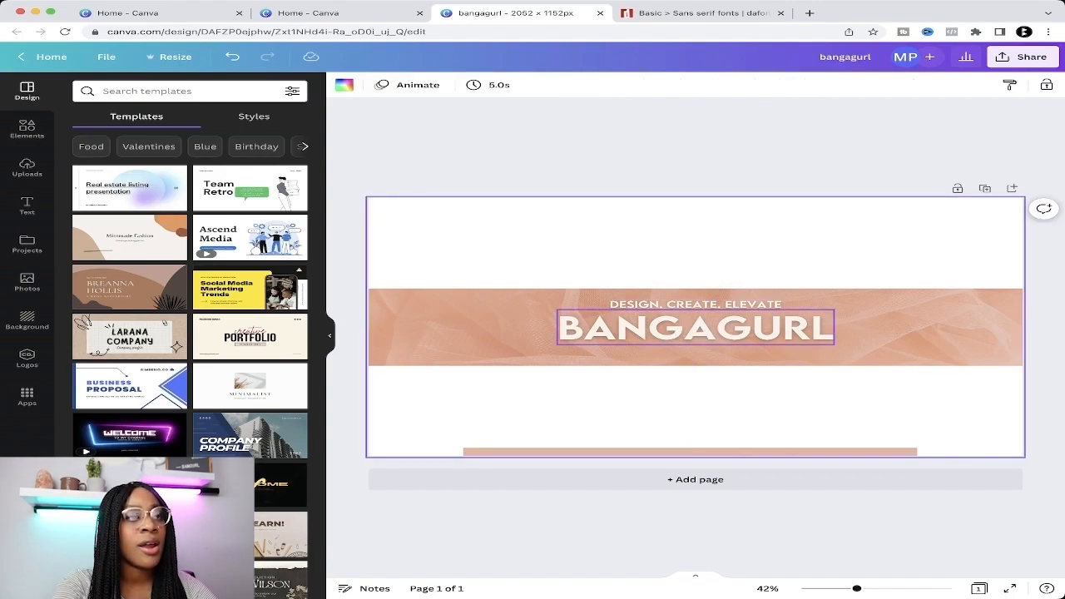
{"action": "key", "text": "t"}
{"action": "left_click", "coordinate": [696, 305]}
{"action": "left_click_drag", "start_coordinate": [709, 333], "coordinate": [715, 380]}
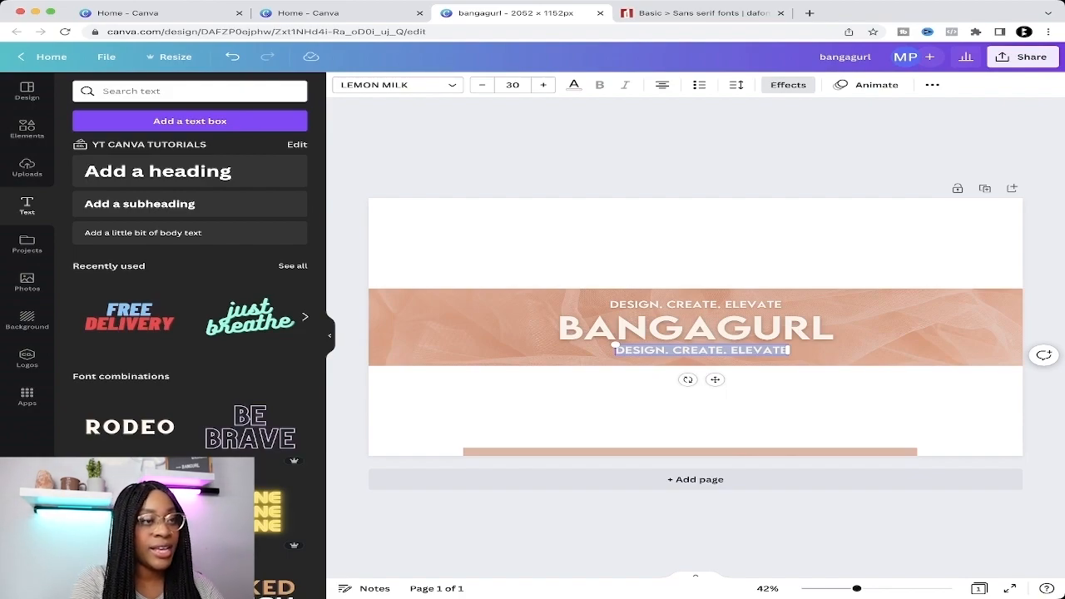
{"action": "type", "text": "@bangagurl"}
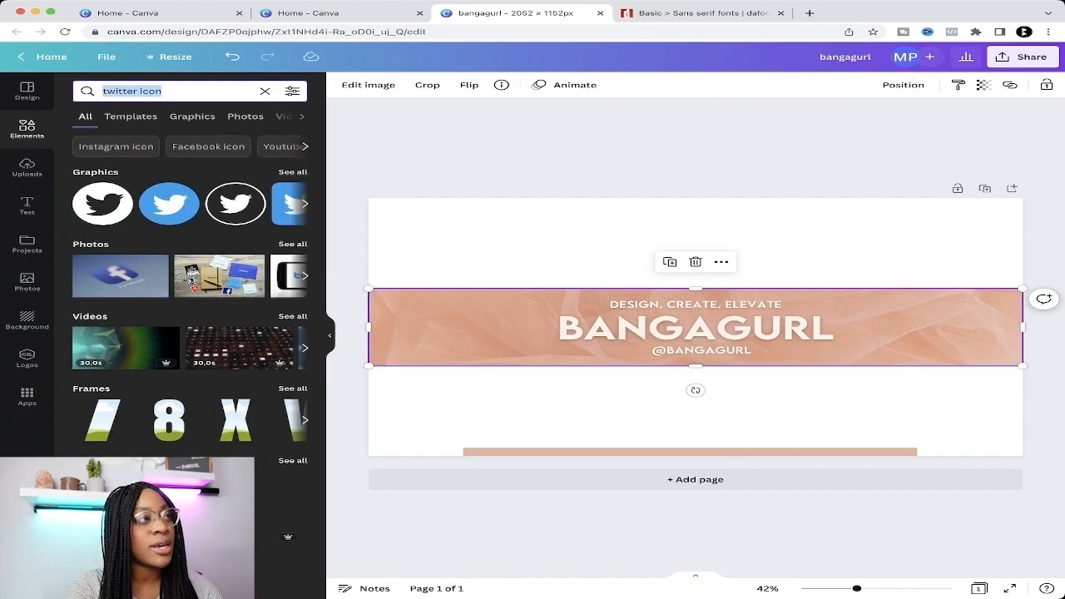
{"action": "type", "text": "twitter icon"}
{"action": "key", "text": "Return"}
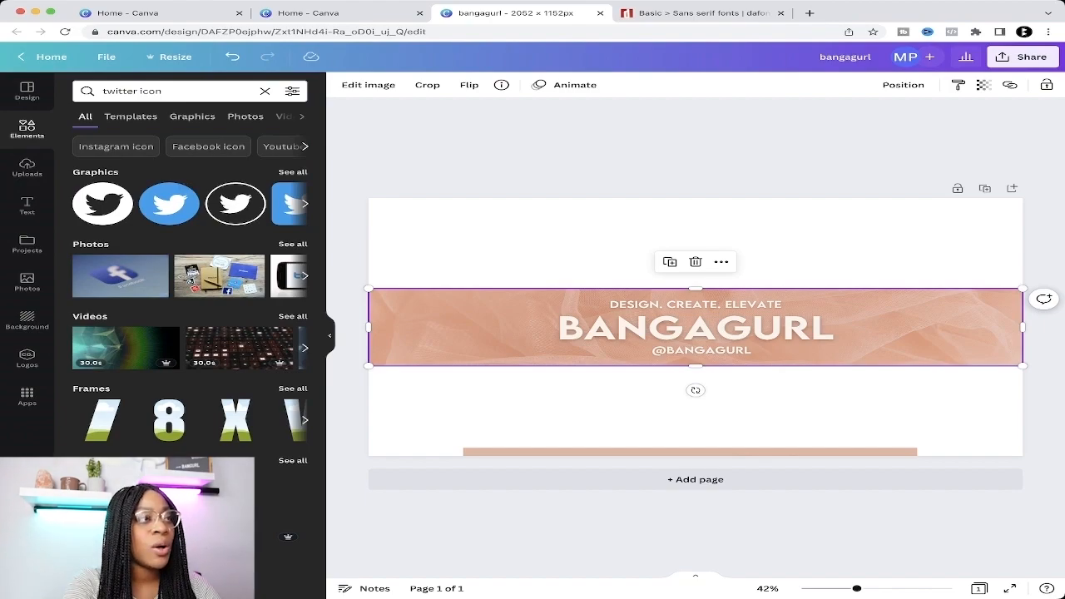
{"action": "left_click", "coordinate": [193, 116]}
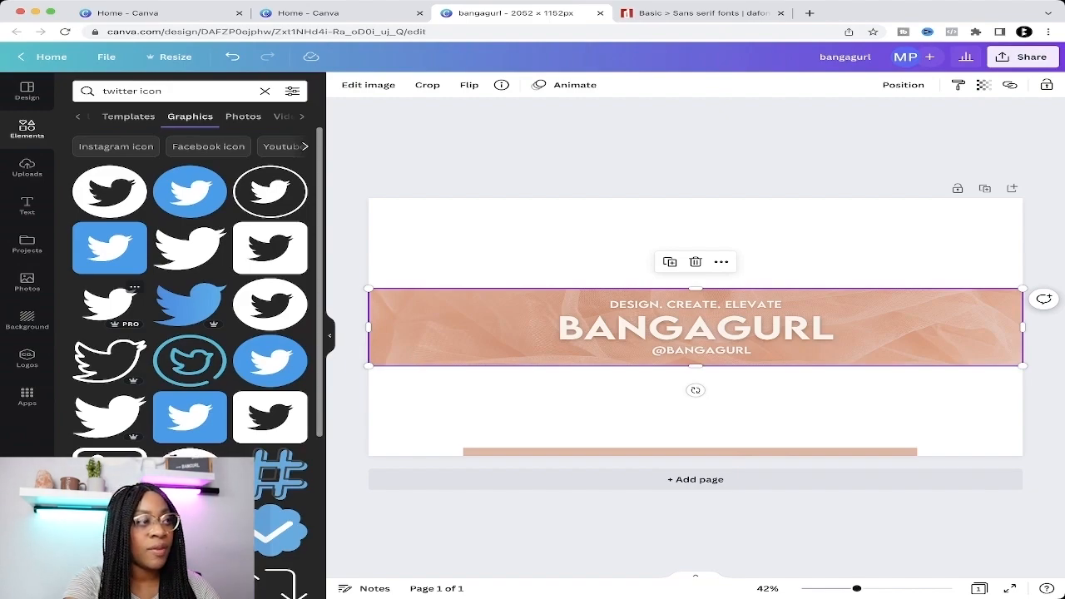
{"action": "left_click_drag", "start_coordinate": [109, 304], "coordinate": [643, 355]}
{"action": "left_click", "coordinate": [343, 85]}
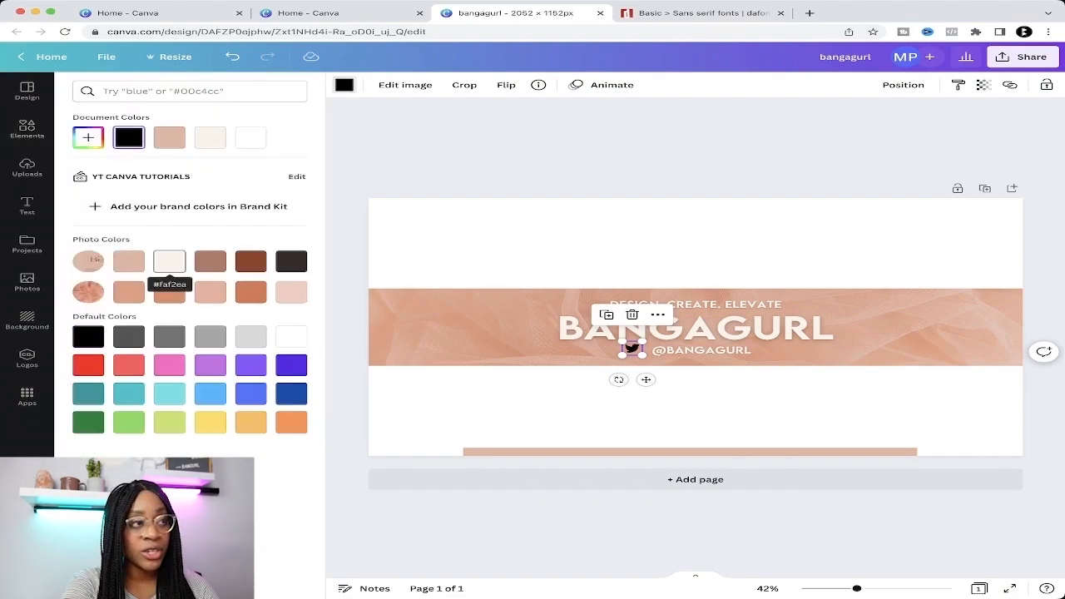
{"action": "left_click", "coordinate": [626, 332]}
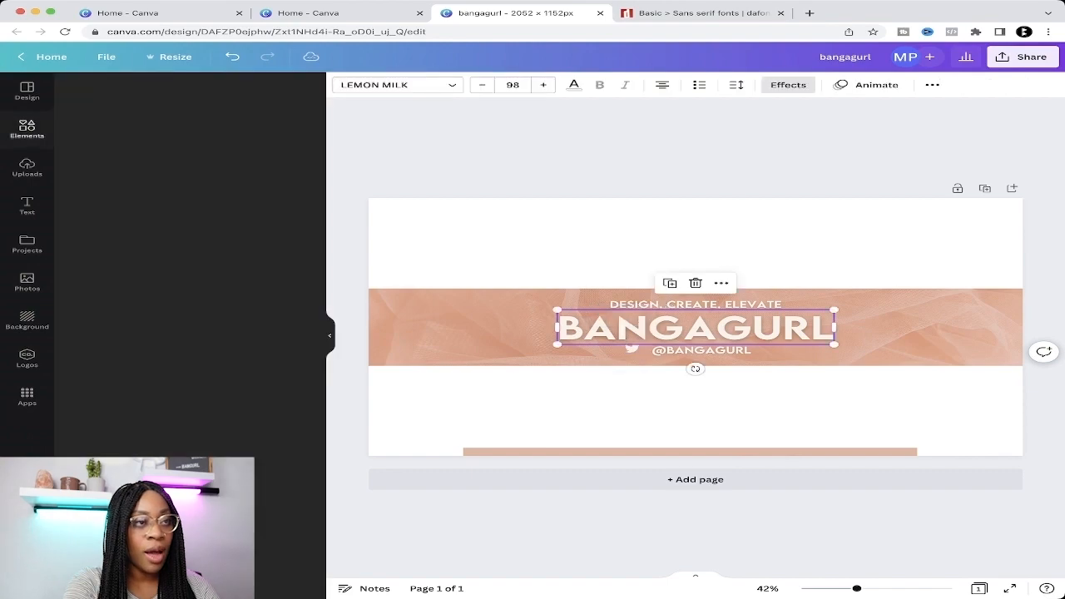
{"action": "left_click", "coordinate": [634, 360]}
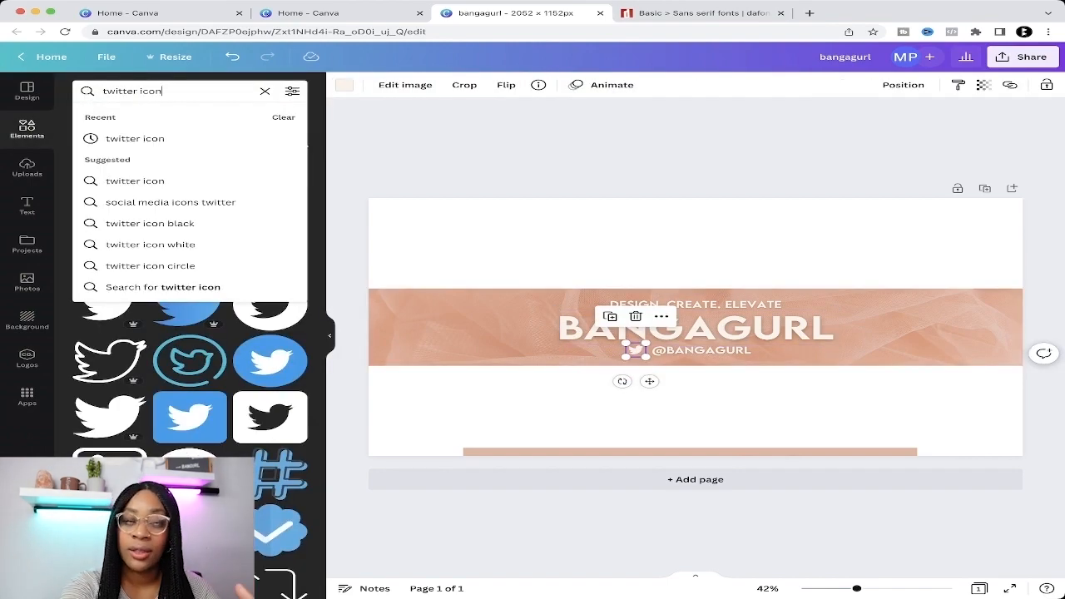
Step: Search the graphics for "instagram icon", add the rounded-square outline icon and shrink it to sit just before the Twitter icon
{"action": "triple_click", "coordinate": [133, 92]}
{"action": "type", "text": "i"}
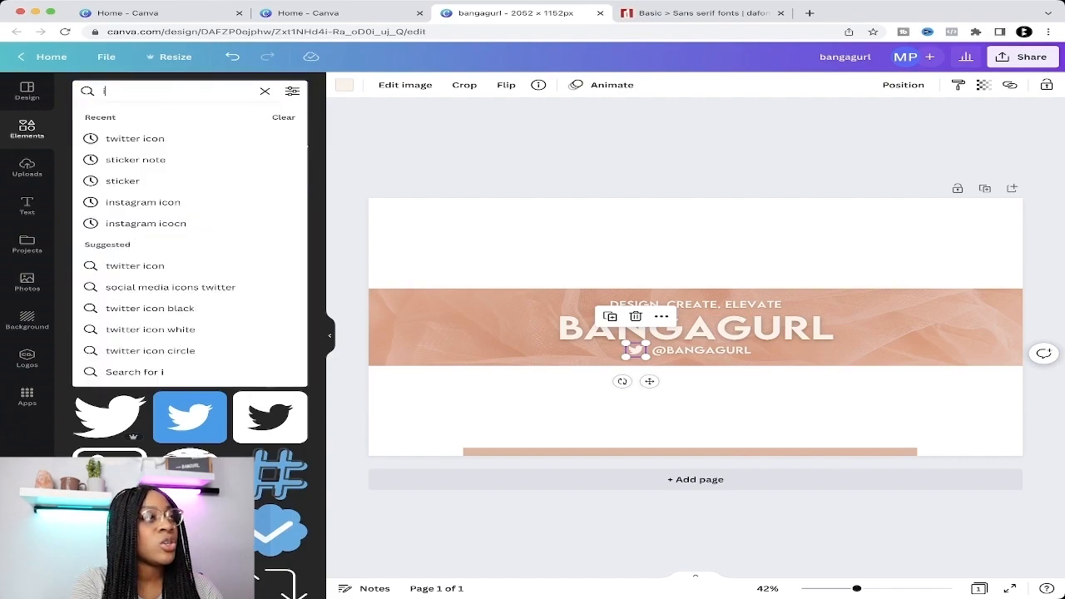
{"action": "type", "text": "nstagram icon"}
{"action": "key", "text": "Return"}
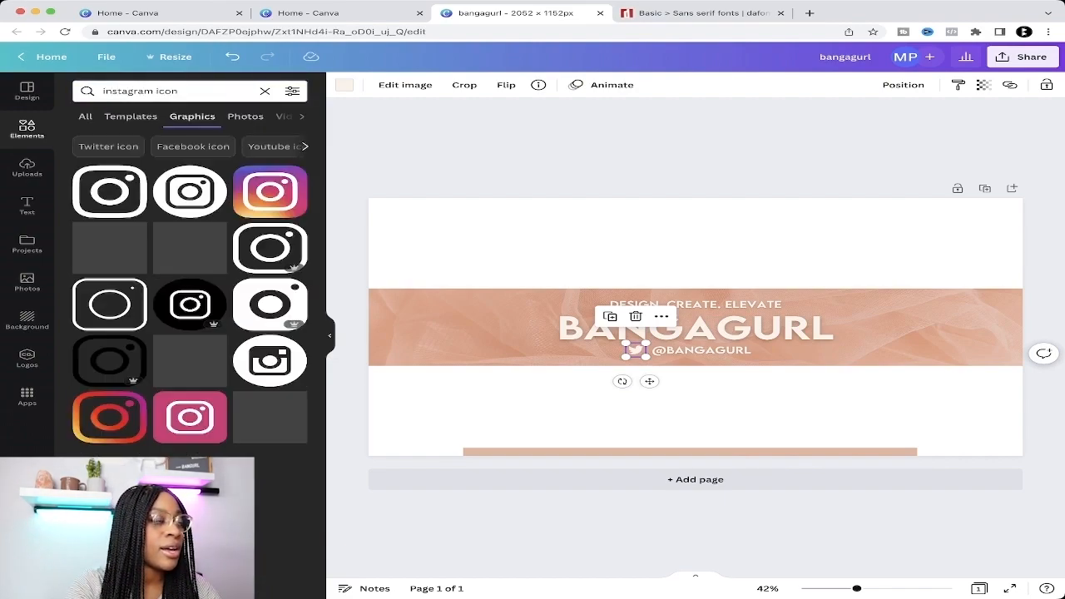
{"action": "left_click_drag", "start_coordinate": [133, 174], "coordinate": [574, 367]}
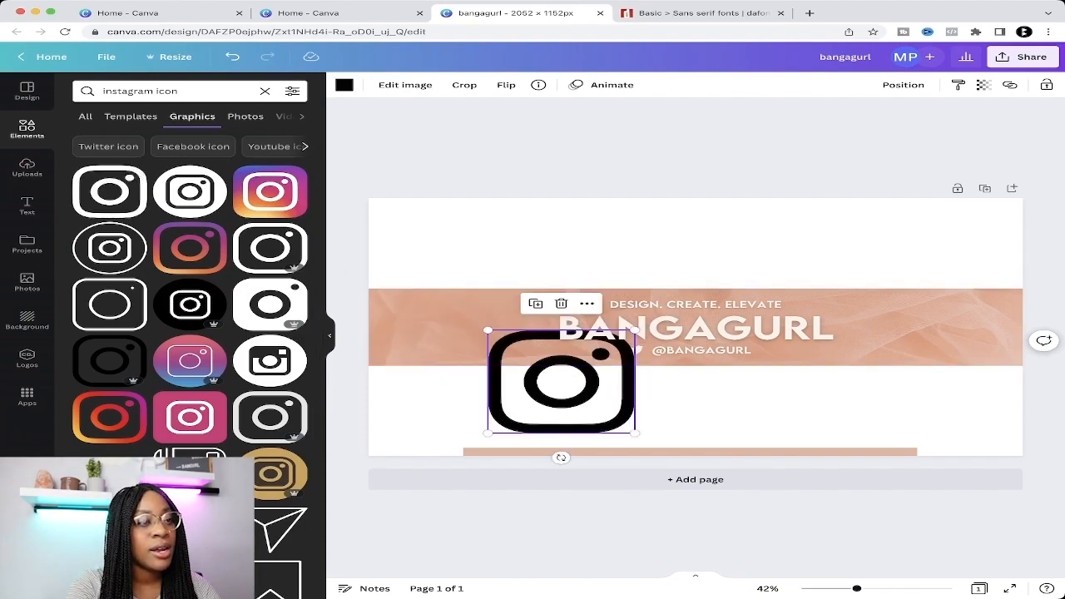
{"action": "left_click_drag", "start_coordinate": [635, 433], "coordinate": [508, 344]}
{"action": "left_click_drag", "start_coordinate": [497, 337], "coordinate": [625, 356]}
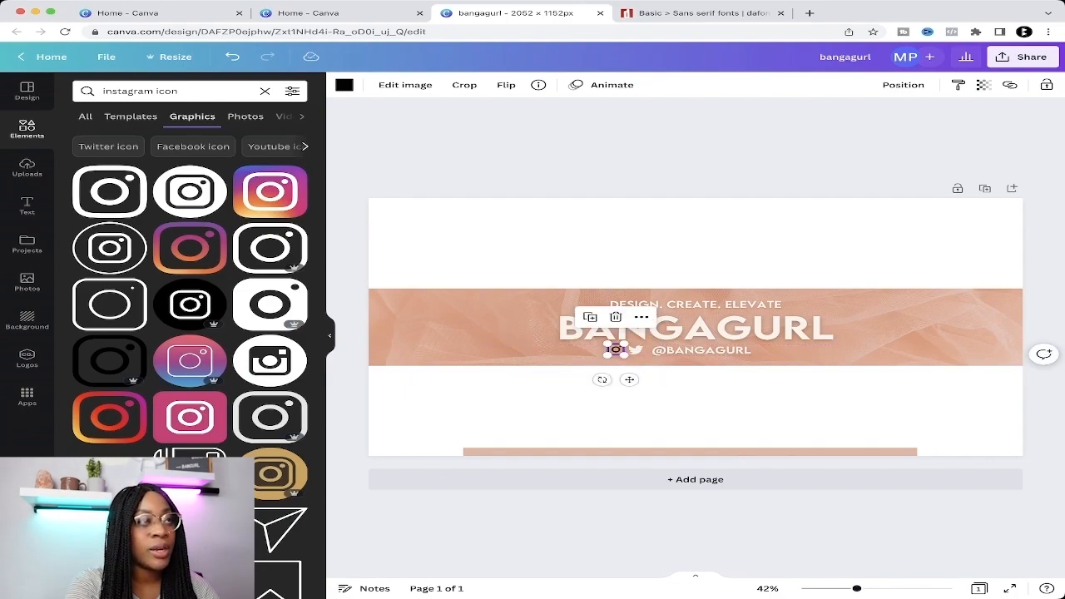
Step: Recolour the Instagram icon in the same cream photo colour as the Twitter icon, and deselect it
{"action": "left_click", "coordinate": [344, 84]}
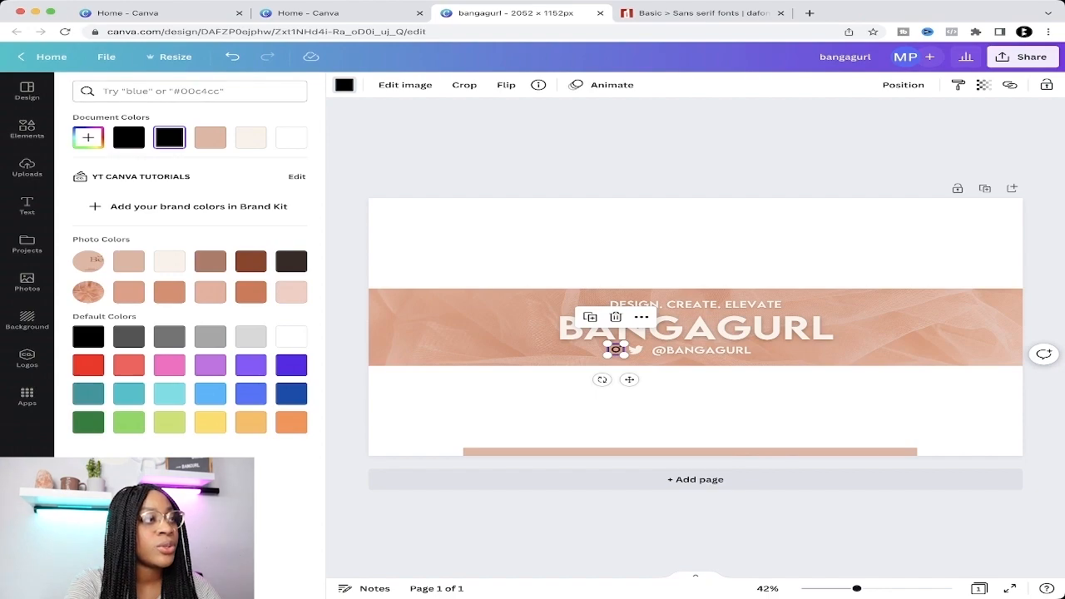
{"action": "left_click", "coordinate": [170, 263]}
{"action": "left_click", "coordinate": [516, 322]}
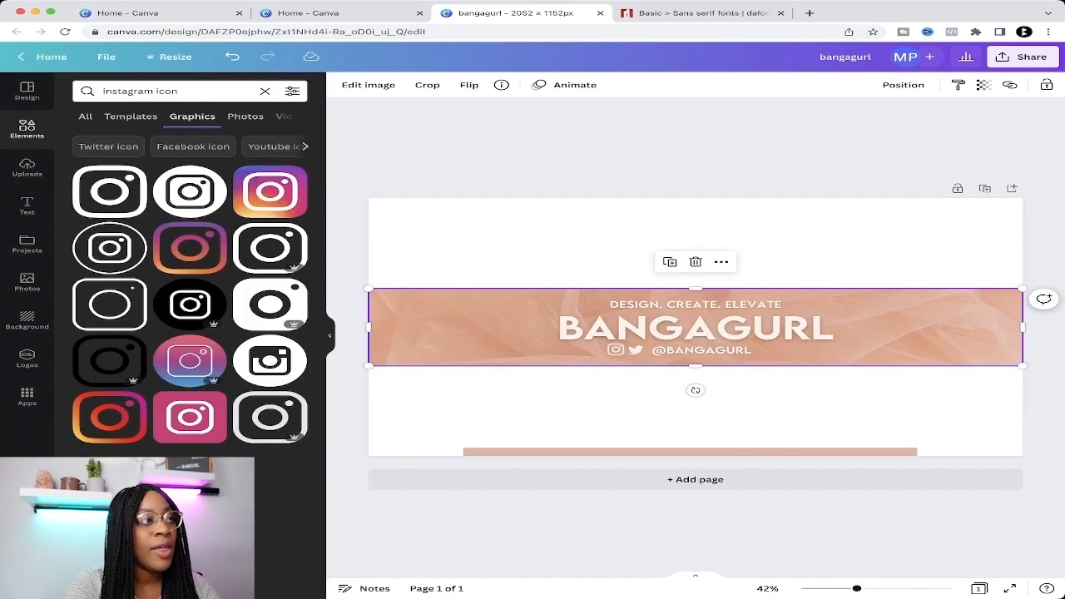
{"action": "left_click_drag", "start_coordinate": [182, 91], "coordinate": [101, 91]}
{"action": "type", "text": "t"}
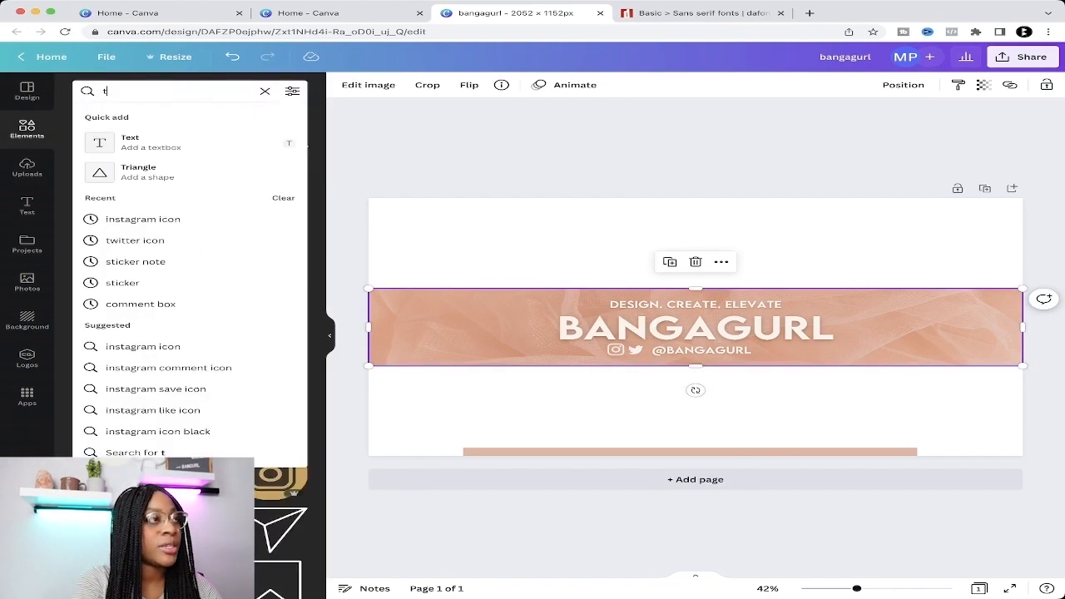
{"action": "type", "text": "ik tok icon"}
{"action": "key", "text": "Return"}
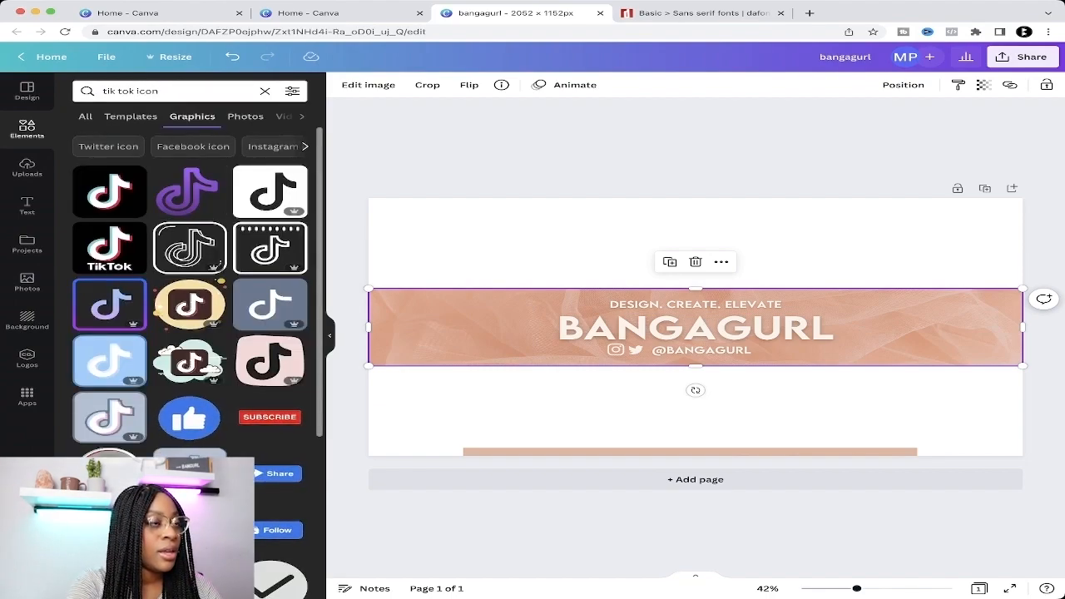
{"action": "left_click_drag", "start_coordinate": [270, 191], "coordinate": [551, 383]}
{"action": "left_click_drag", "start_coordinate": [624, 434], "coordinate": [633, 350]}
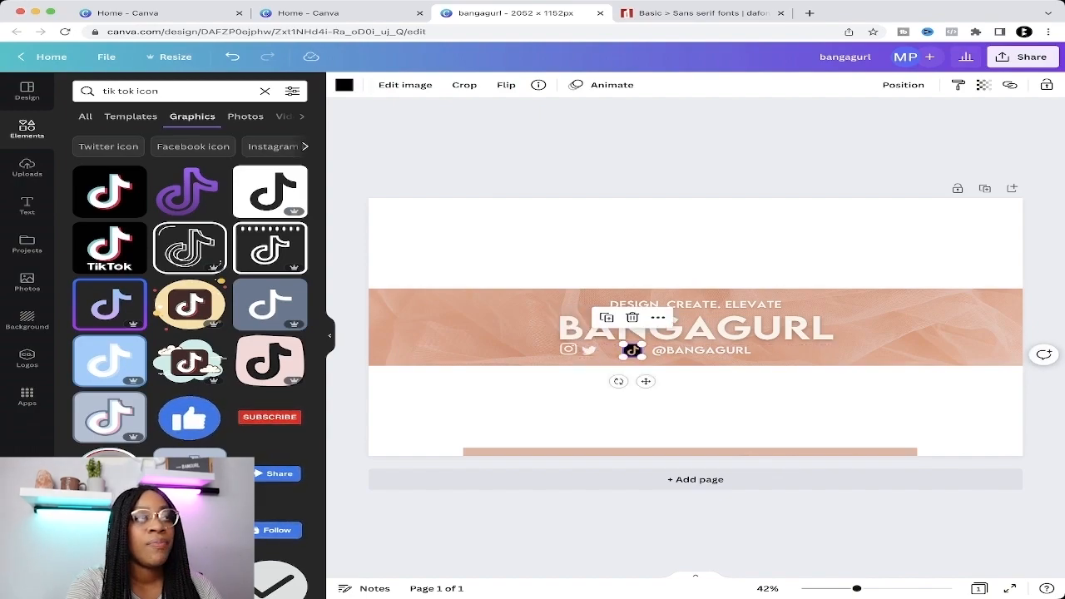
Step: Try recolouring the square TikTok icon cream, undo the recolour and remove the icon from the banner
{"action": "left_click", "coordinate": [345, 85]}
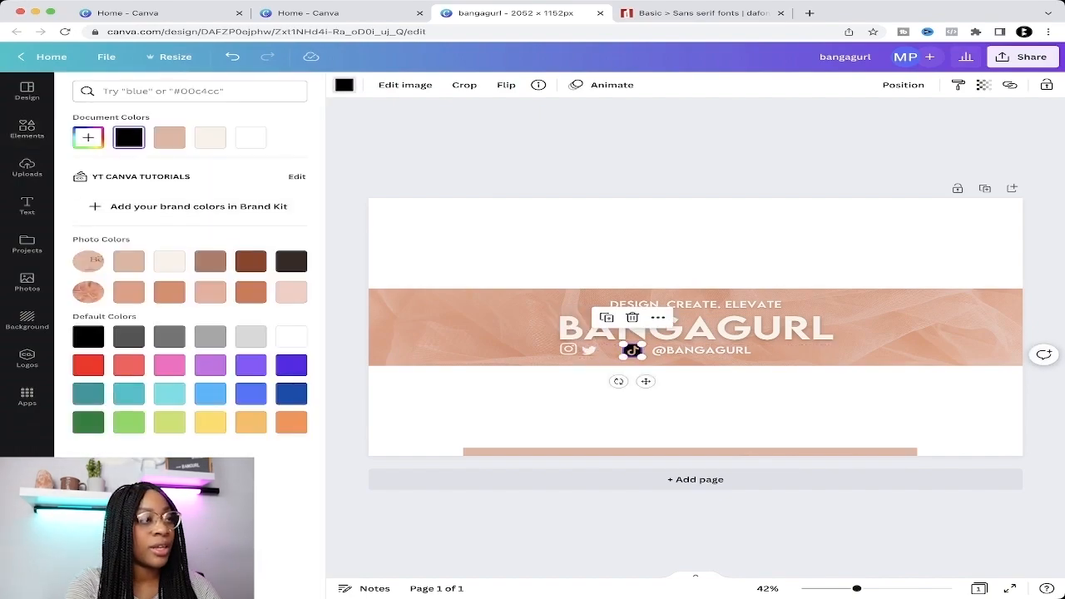
{"action": "left_click", "coordinate": [170, 262]}
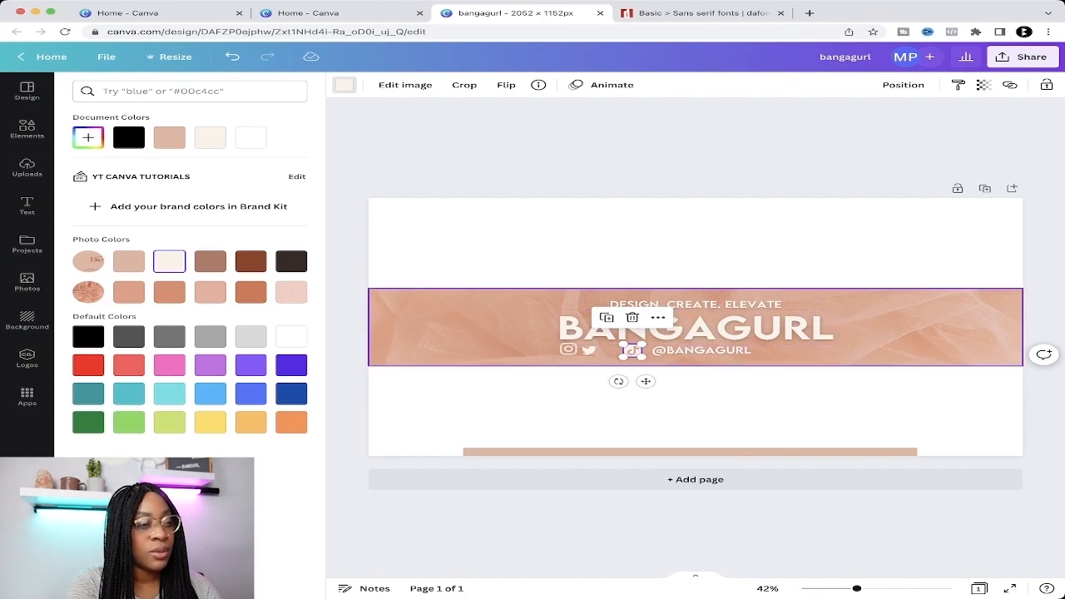
{"action": "key", "text": "super+z"}
{"action": "left_click", "coordinate": [613, 354]}
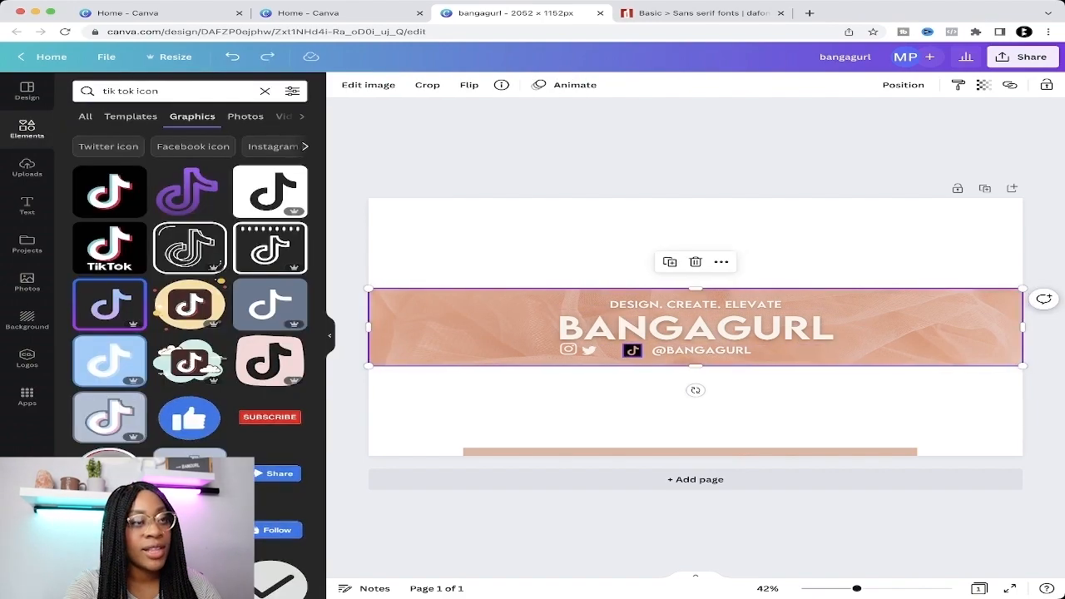
{"action": "left_click", "coordinate": [632, 350]}
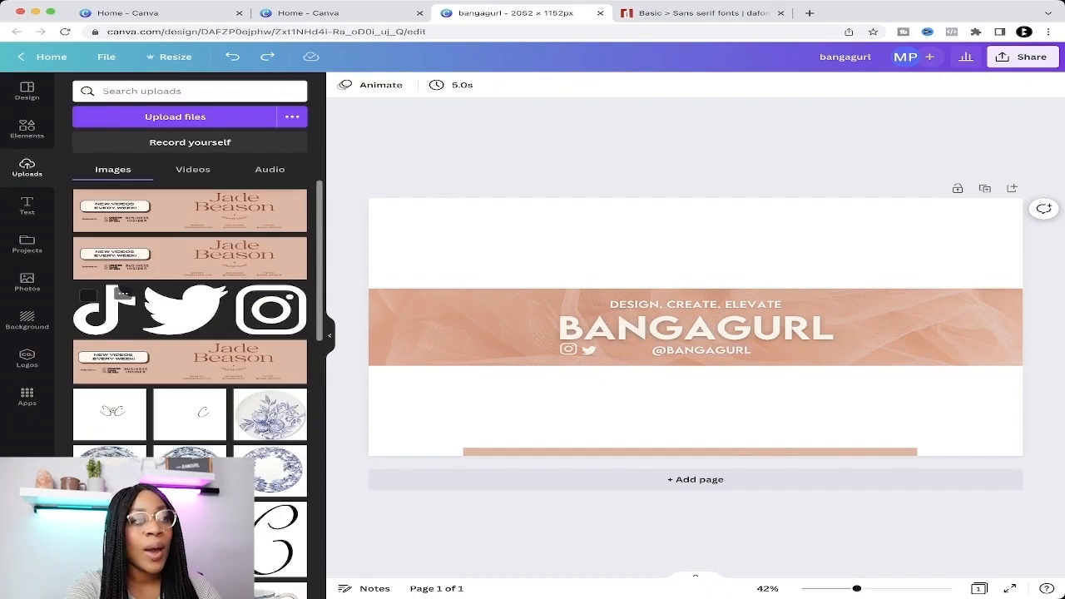
Step: Add the uploaded white TikTok logo and shrink it to icon size beside the Twitter icon
{"action": "left_click_drag", "start_coordinate": [105, 311], "coordinate": [700, 434]}
{"action": "left_click_drag", "start_coordinate": [820, 530], "coordinate": [605, 358]}
{"action": "left_click_drag", "start_coordinate": [629, 339], "coordinate": [624, 342]}
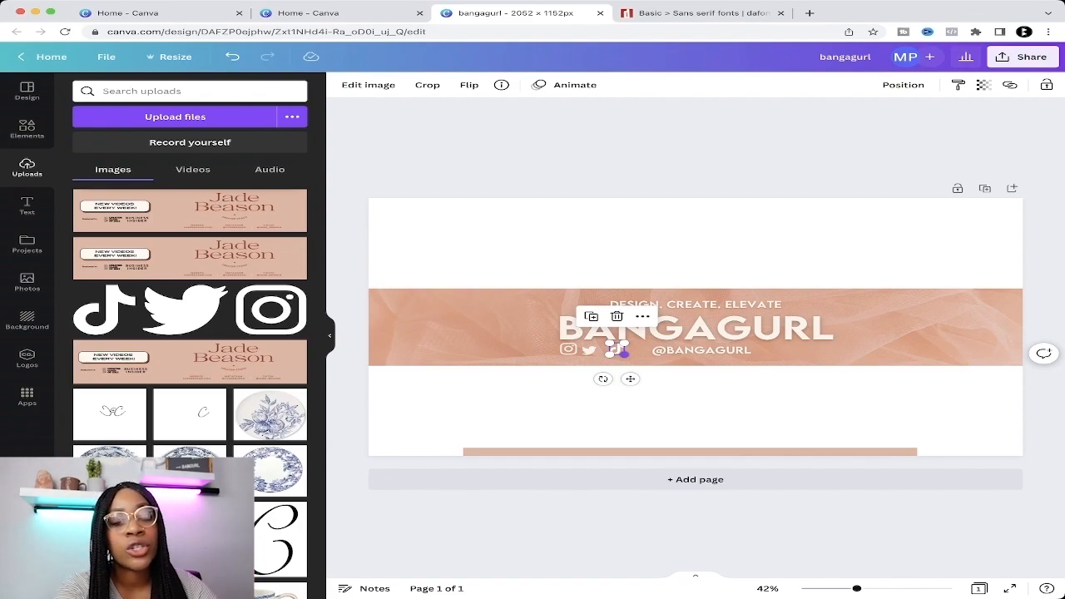
{"action": "left_click", "coordinate": [620, 328]}
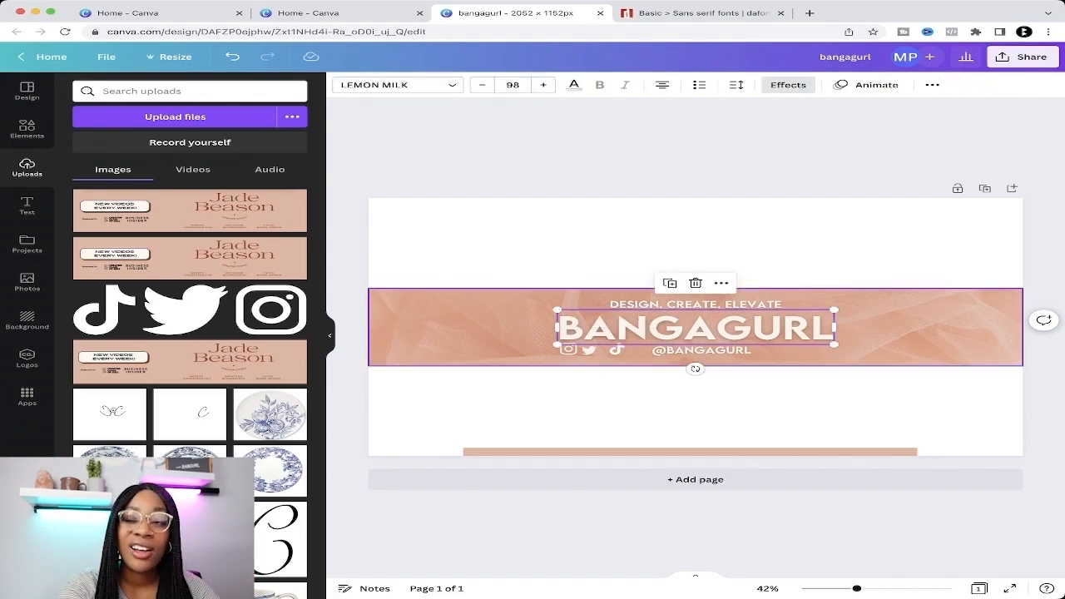
{"action": "left_click", "coordinate": [588, 350]}
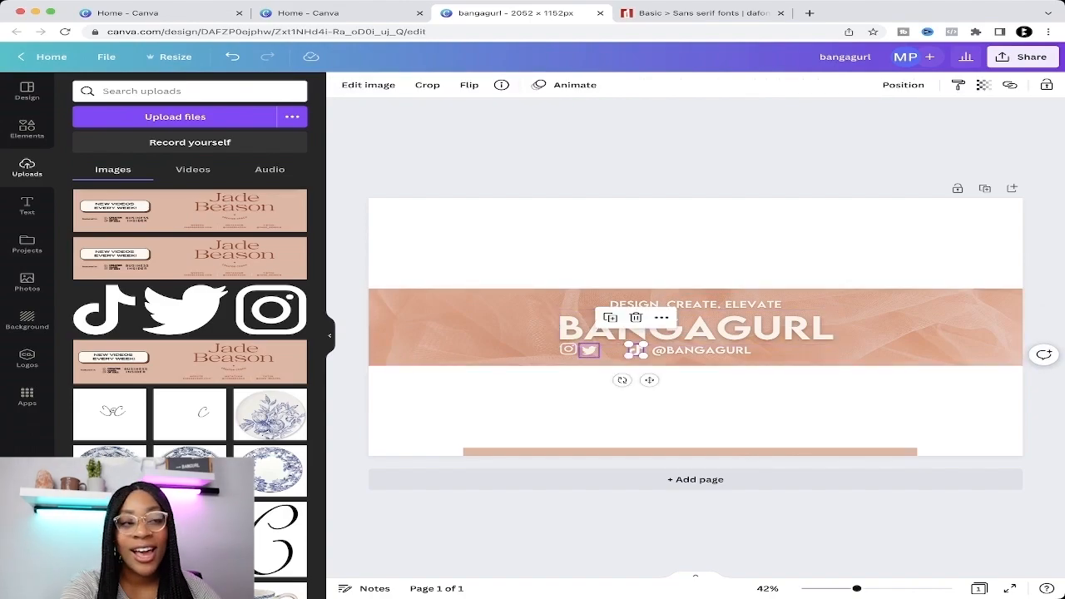
{"action": "left_click_drag", "start_coordinate": [600, 350], "coordinate": [614, 351]}
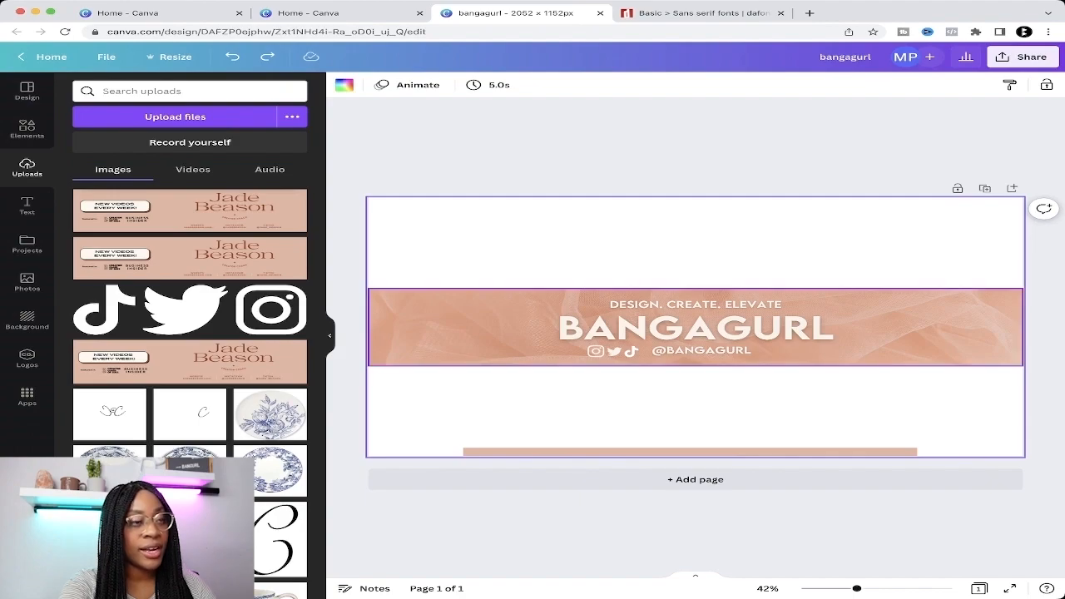
{"action": "left_click", "coordinate": [630, 352]}
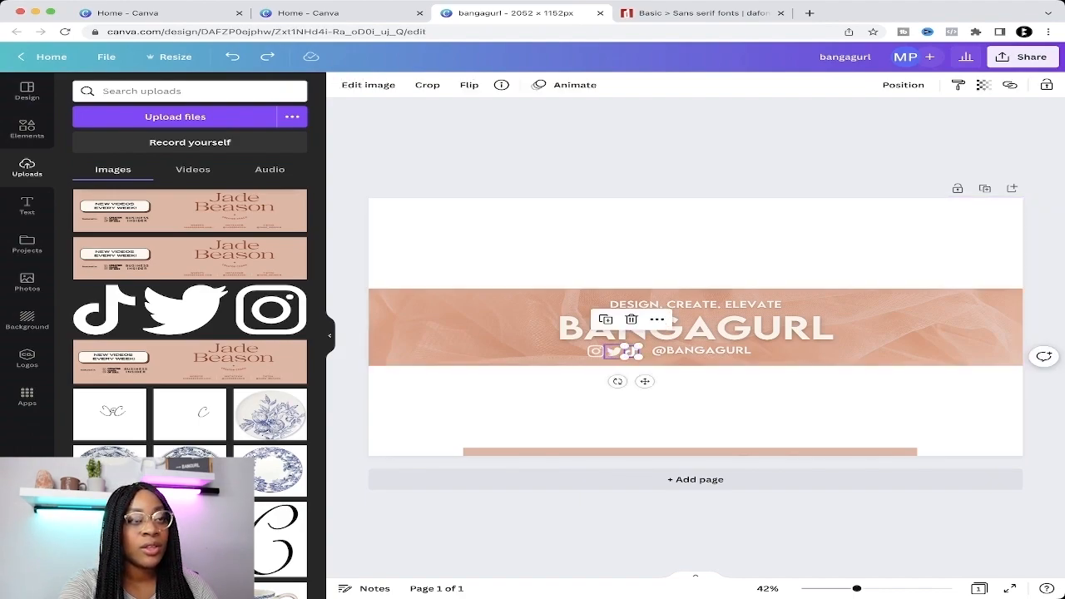
{"action": "left_click", "coordinate": [613, 351], "text": "shift"}
{"action": "left_click", "coordinate": [595, 351], "text": "shift"}
{"action": "left_click_drag", "start_coordinate": [595, 351], "coordinate": [611, 350]}
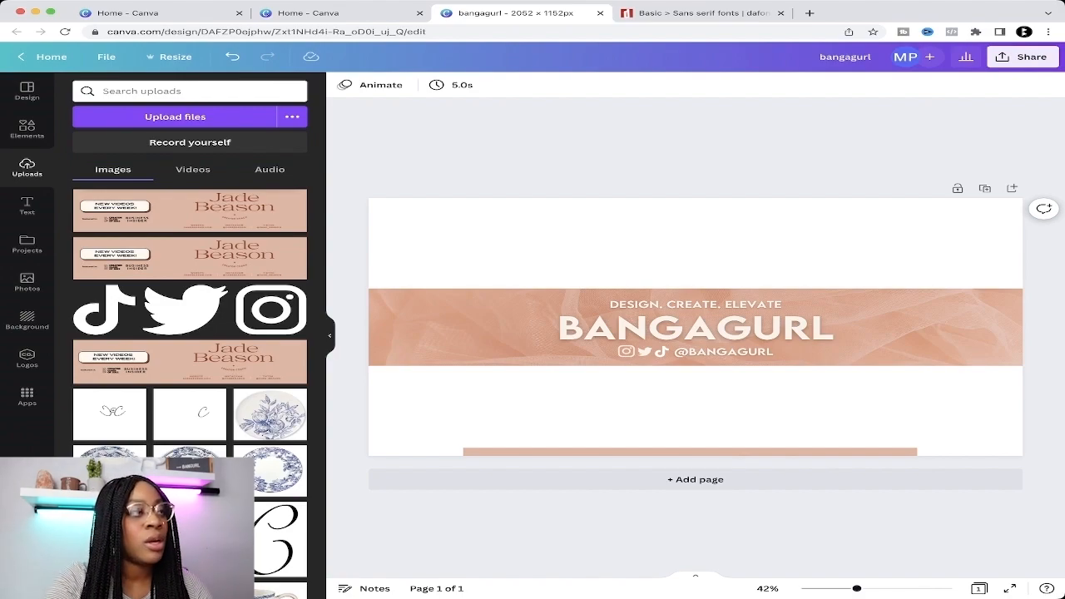
Step: Add the uploaded portrait photo with the curtain background and move it to the left of the BANGAGURL heading
{"action": "scroll", "coordinate": [137, 434], "scroll_direction": "down", "scroll_amount": 15}
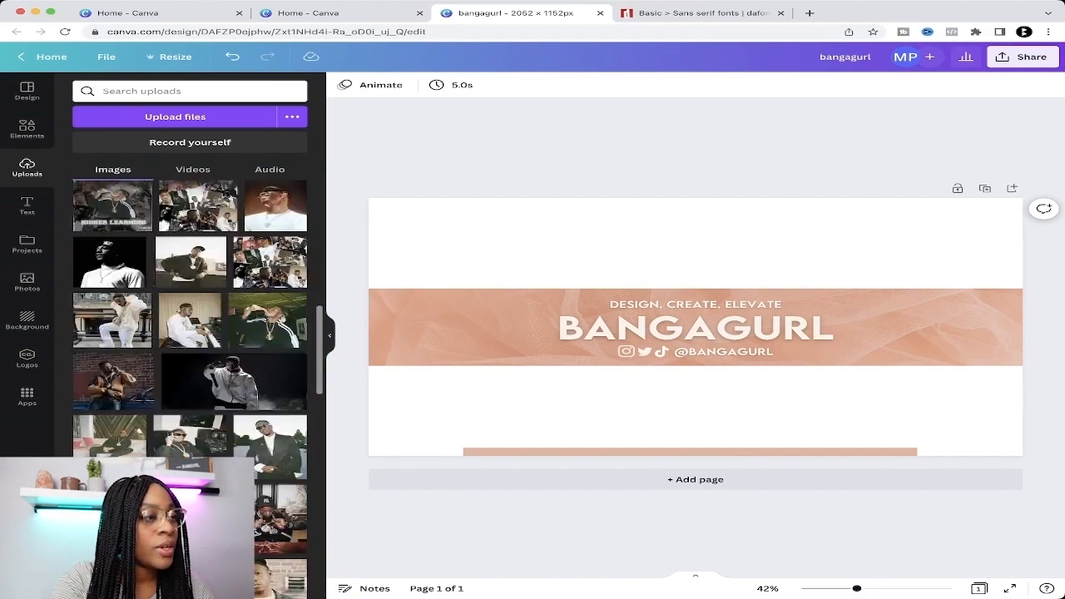
{"action": "scroll", "coordinate": [190, 333], "scroll_direction": "down", "scroll_amount": 10}
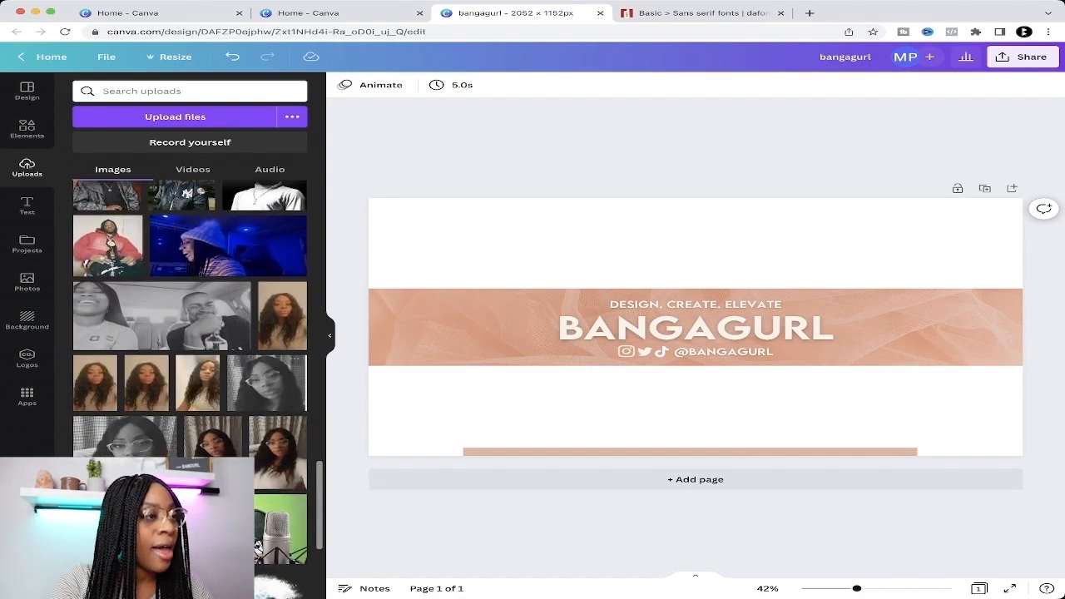
{"action": "left_click", "coordinate": [210, 436]}
{"action": "left_click_drag", "start_coordinate": [695, 327], "coordinate": [480, 327]}
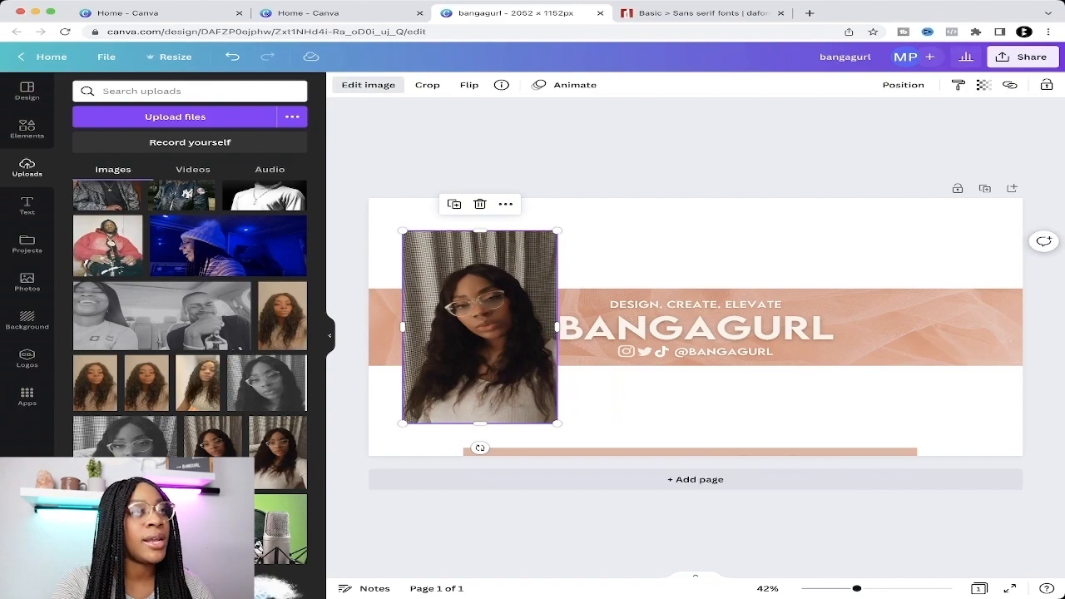
Step: Remove the portrait's background and scale it down to the height of the peach band, directly left of the heading
{"action": "left_click", "coordinate": [368, 85]}
{"action": "left_click", "coordinate": [189, 178]}
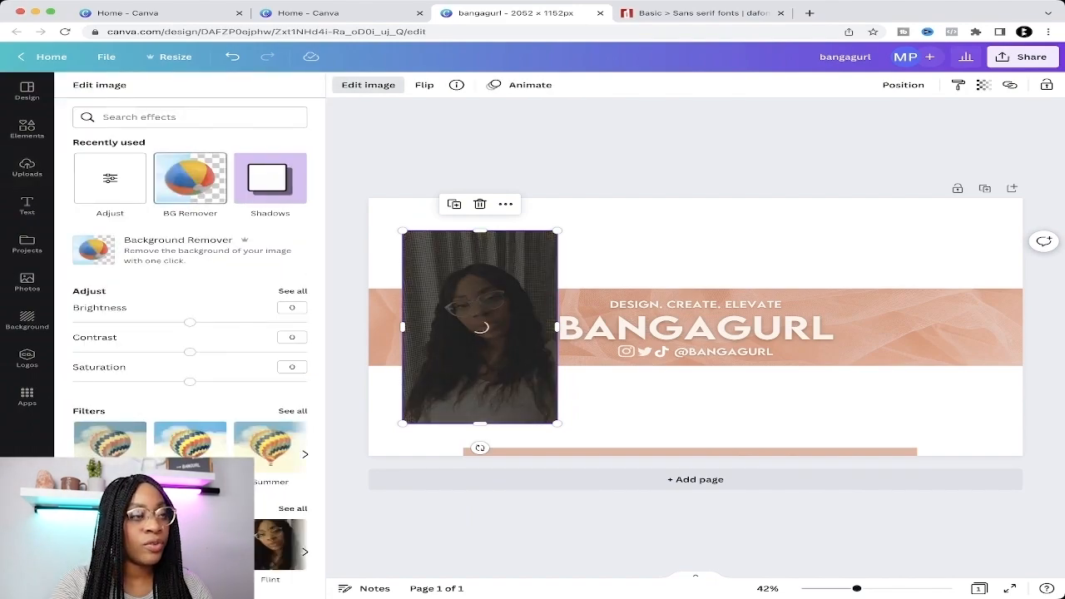
{"action": "left_click_drag", "start_coordinate": [479, 327], "coordinate": [474, 310]}
{"action": "left_click_drag", "start_coordinate": [551, 214], "coordinate": [506, 271]}
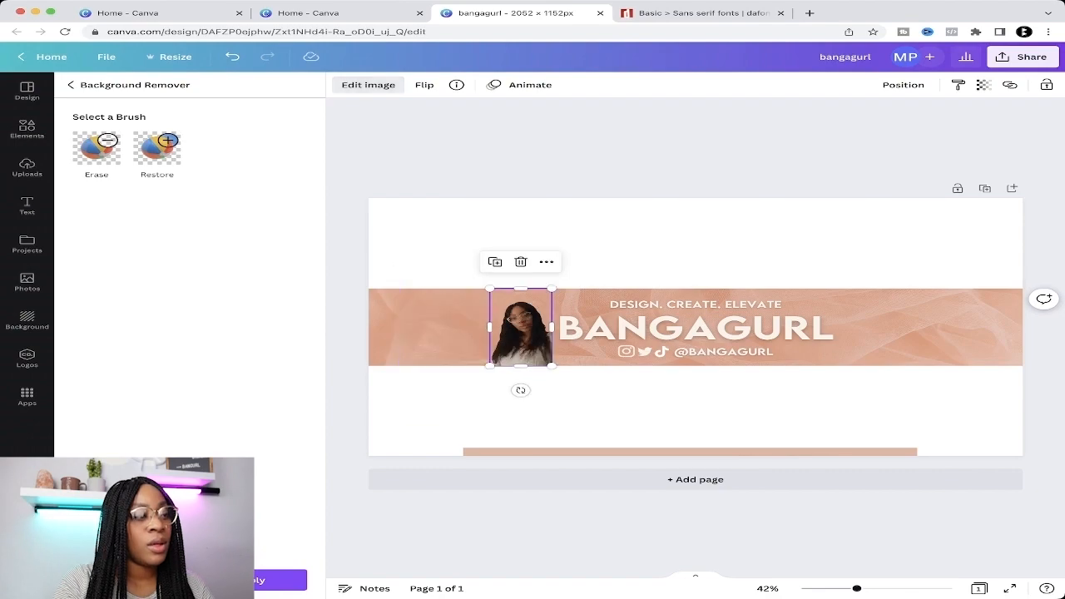
{"action": "left_click", "coordinate": [281, 580]}
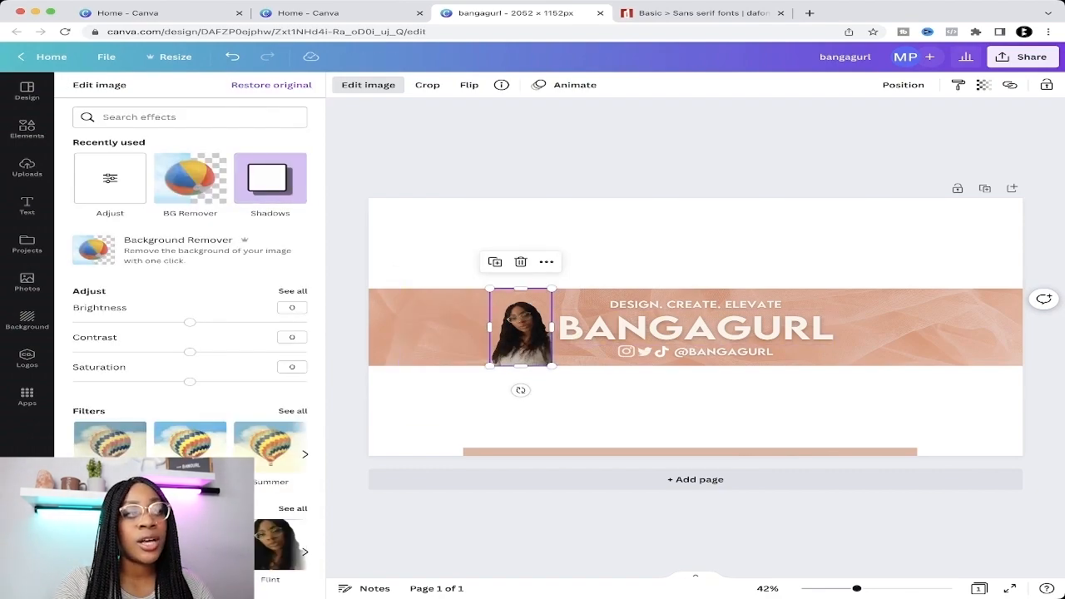
Step: Try a brightness of 27 on the portrait and undo the last adjustment
{"action": "left_click", "coordinate": [293, 291]}
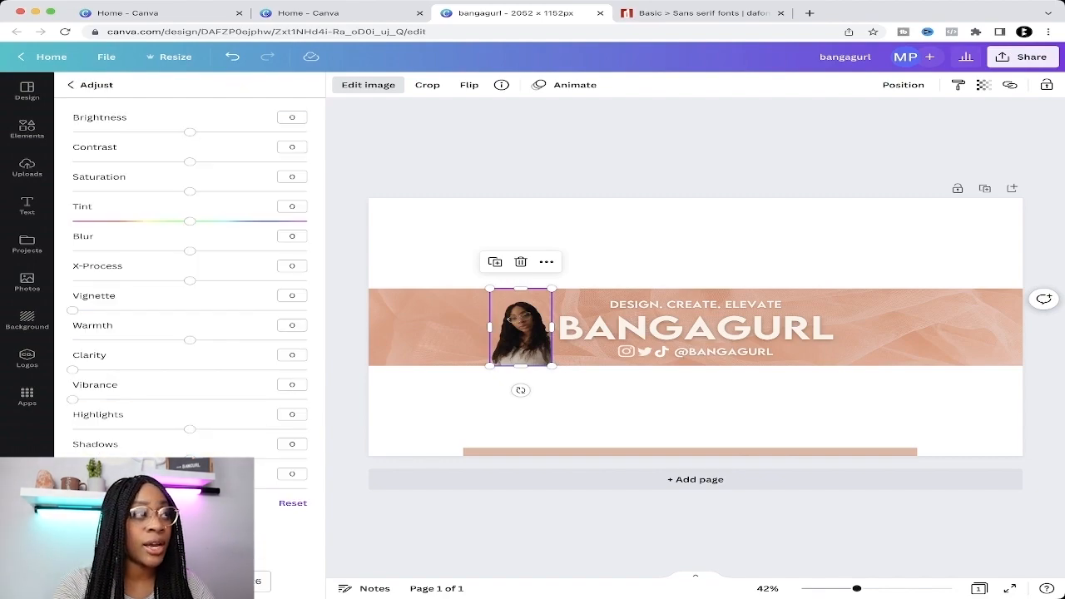
{"action": "left_click_drag", "start_coordinate": [190, 132], "coordinate": [222, 131]}
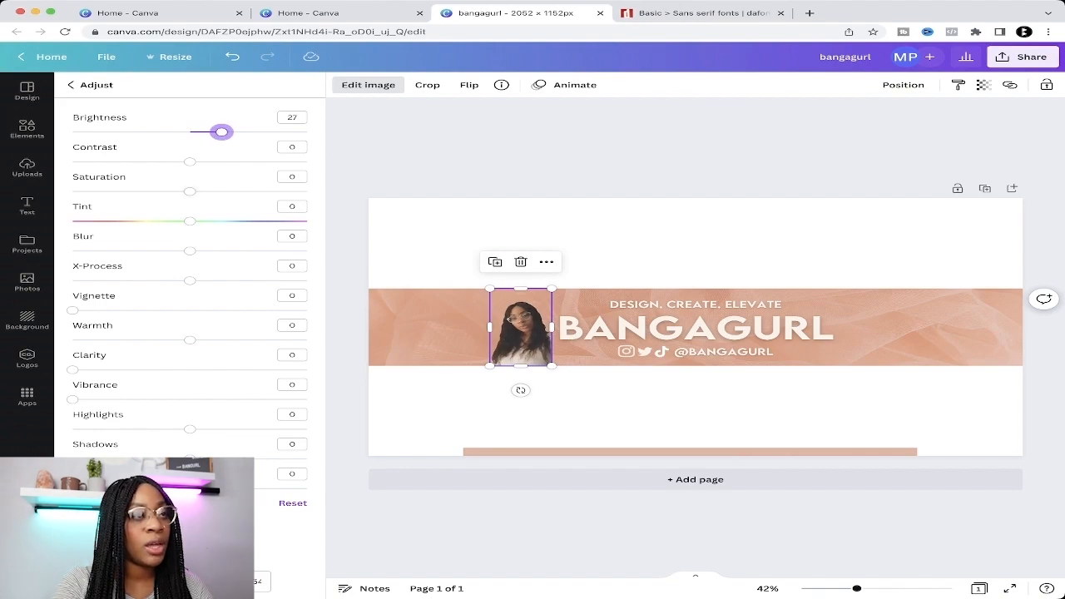
{"action": "key", "text": "super+z"}
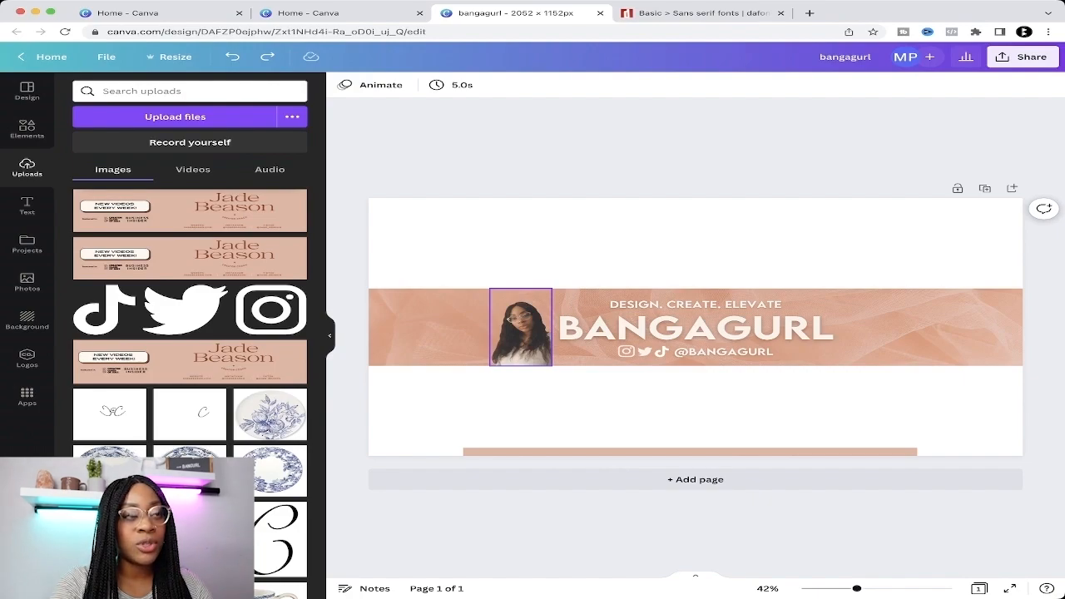
Step: Duplicate the cut-out portrait twice side by side to the band's left end and set the transparency of all three portraits to 39
{"action": "left_click", "coordinate": [521, 333]}
{"action": "left_click_drag", "start_coordinate": [521, 333], "coordinate": [398, 333]}
{"action": "left_click", "coordinate": [466, 407]}
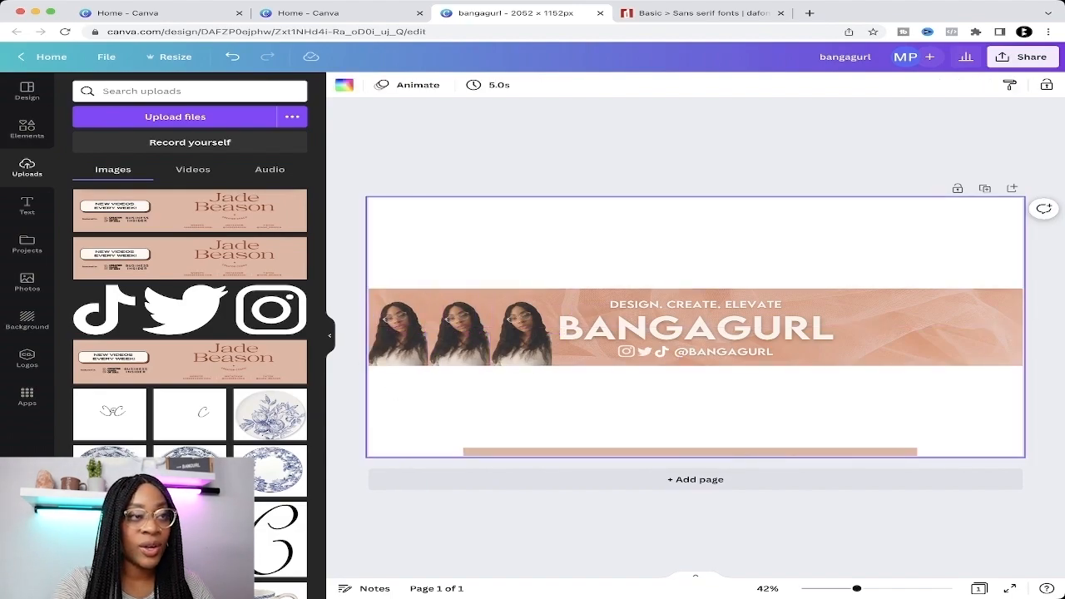
{"action": "left_click", "coordinate": [521, 328]}
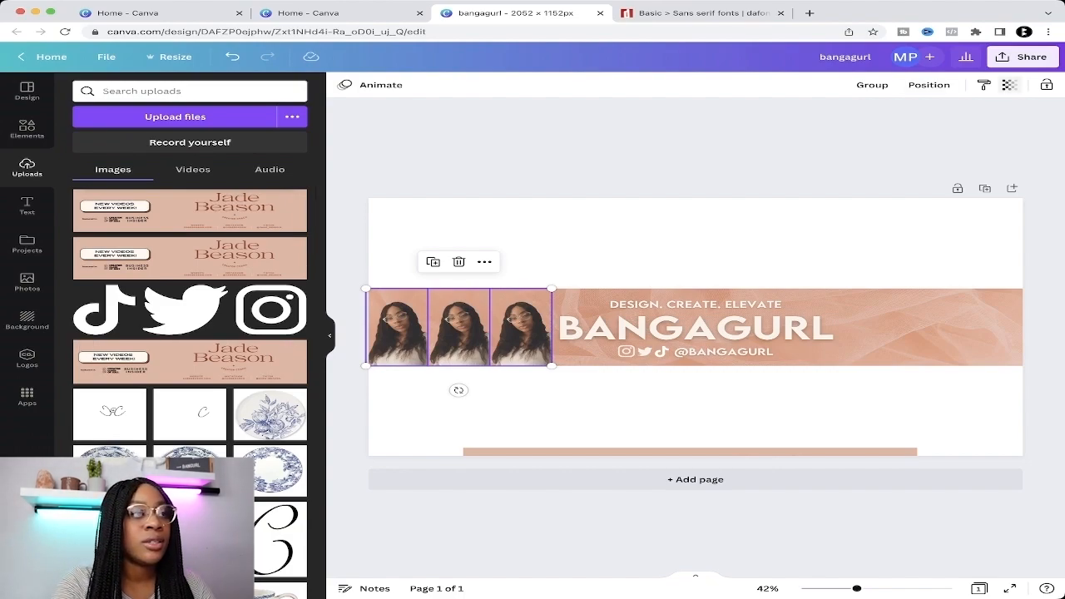
{"action": "left_click", "coordinate": [1009, 85]}
{"action": "left_click_drag", "start_coordinate": [1010, 127], "coordinate": [921, 128]}
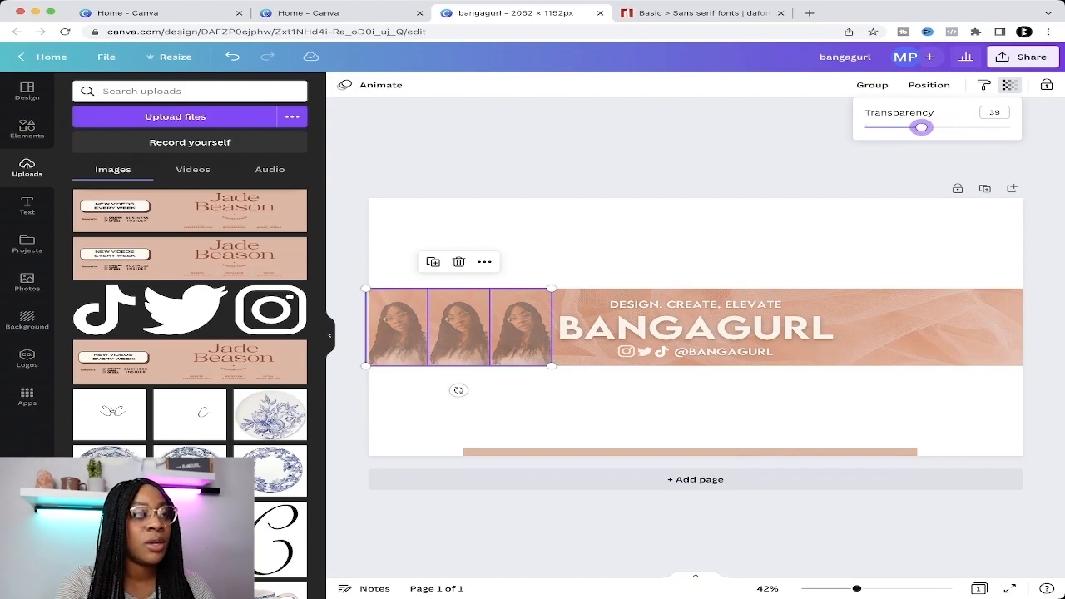
Step: Copy a faded portrait to the right of the heading, flip it horizontally and duplicate it to fill the band's right end with three portraits
{"action": "left_click", "coordinate": [520, 327]}
{"action": "left_click_drag", "start_coordinate": [521, 327], "coordinate": [870, 328]}
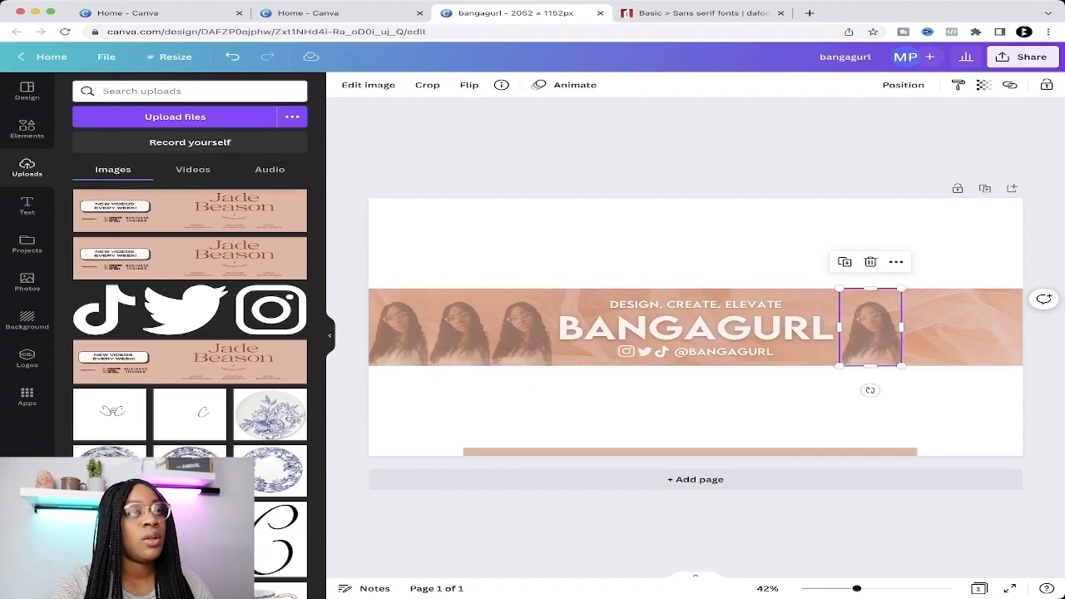
{"action": "left_click", "coordinate": [469, 85]}
{"action": "left_click", "coordinate": [522, 112]}
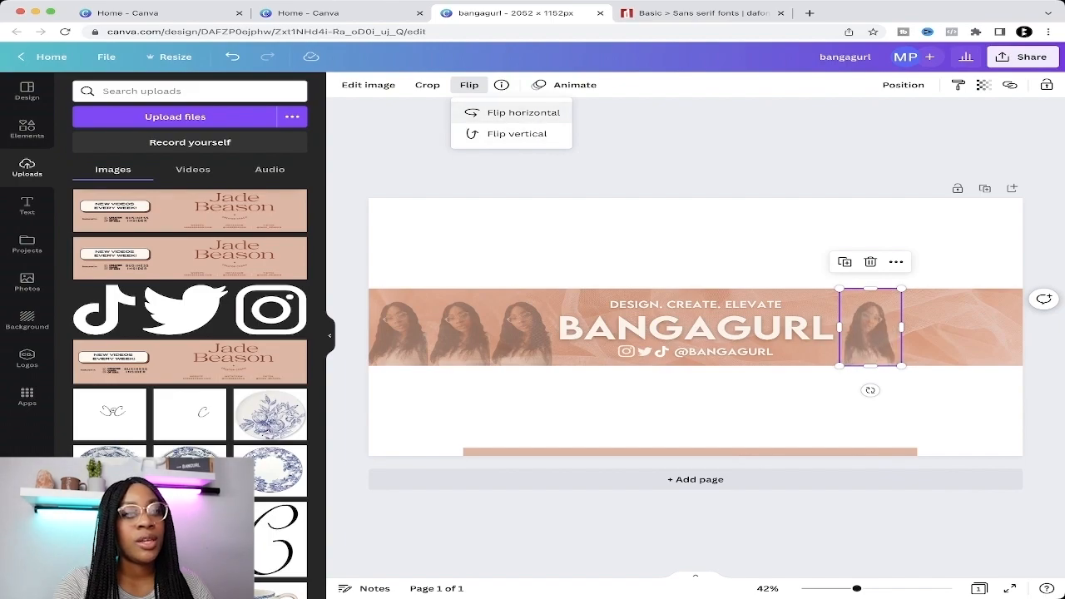
{"action": "mouse_move", "coordinate": [870, 329]}
{"action": "left_mouse_down"}
{"action": "mouse_move", "coordinate": [994, 329]}
{"action": "mouse_move", "coordinate": [866, 329]}
{"action": "left_mouse_up"}
{"action": "left_click_drag", "start_coordinate": [937, 328], "coordinate": [926, 329]}
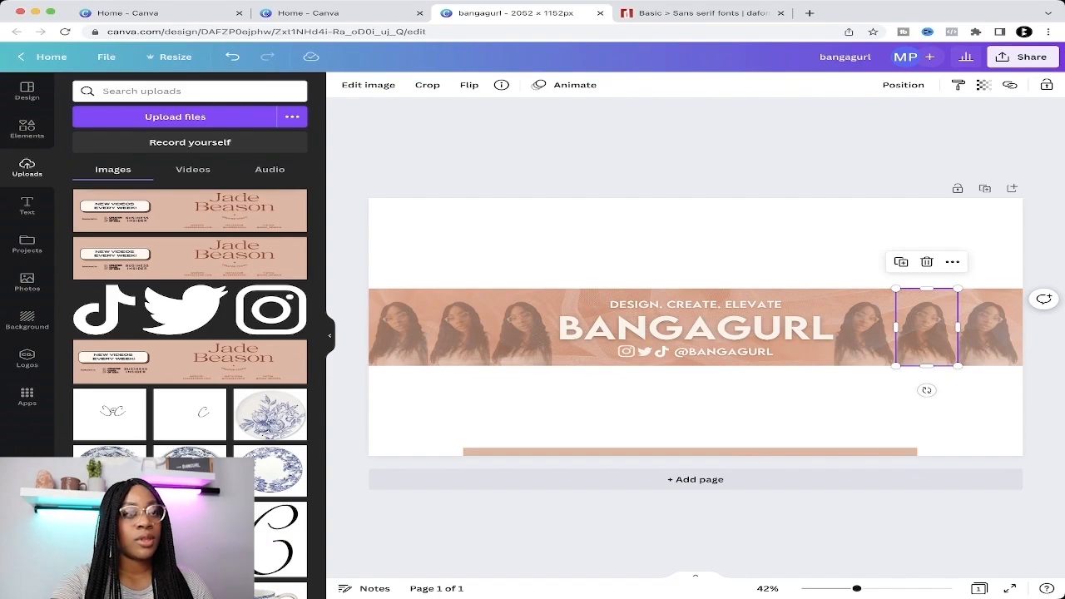
Step: Add the uploaded portrait with the curtain background again and move it over the left part of the band
{"action": "left_click", "coordinate": [915, 408]}
{"action": "scroll", "coordinate": [189, 390], "scroll_direction": "down", "scroll_amount": 10}
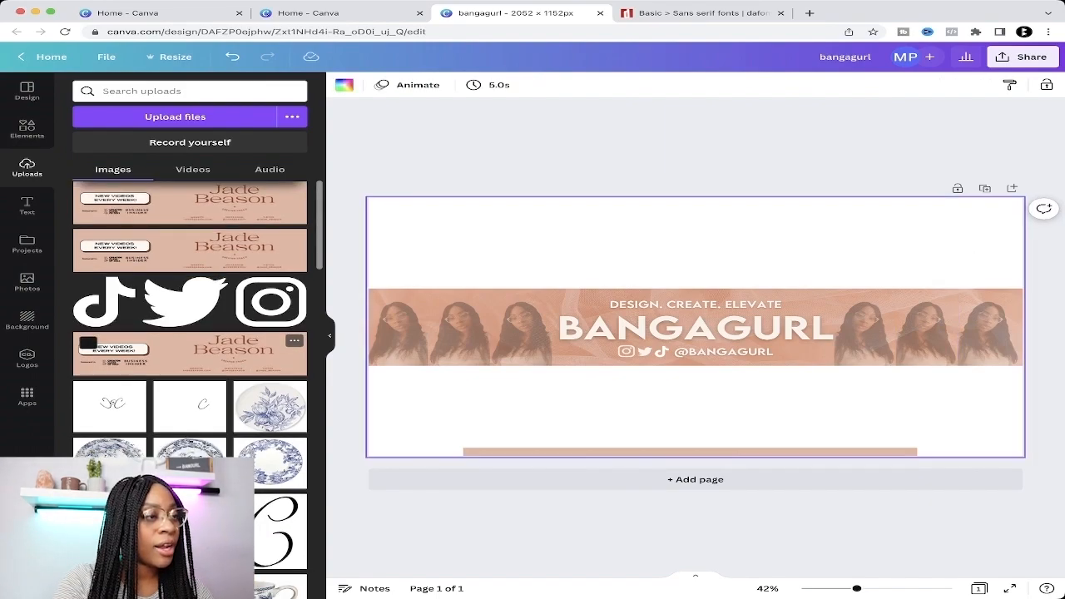
{"action": "scroll", "coordinate": [190, 390], "scroll_direction": "down", "scroll_amount": 10}
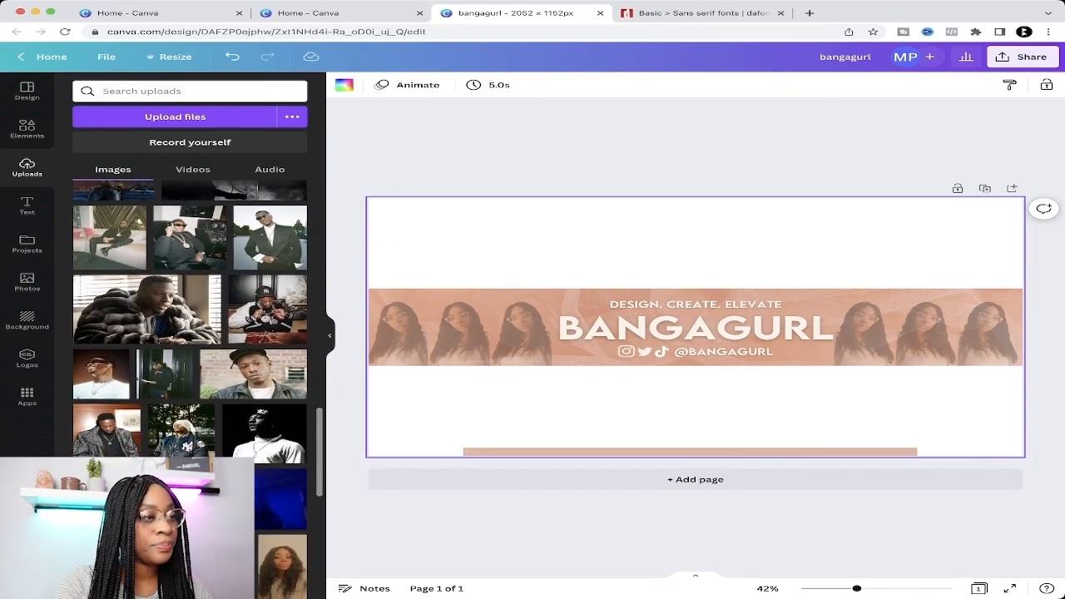
{"action": "scroll", "coordinate": [229, 274], "scroll_direction": "down", "scroll_amount": 1}
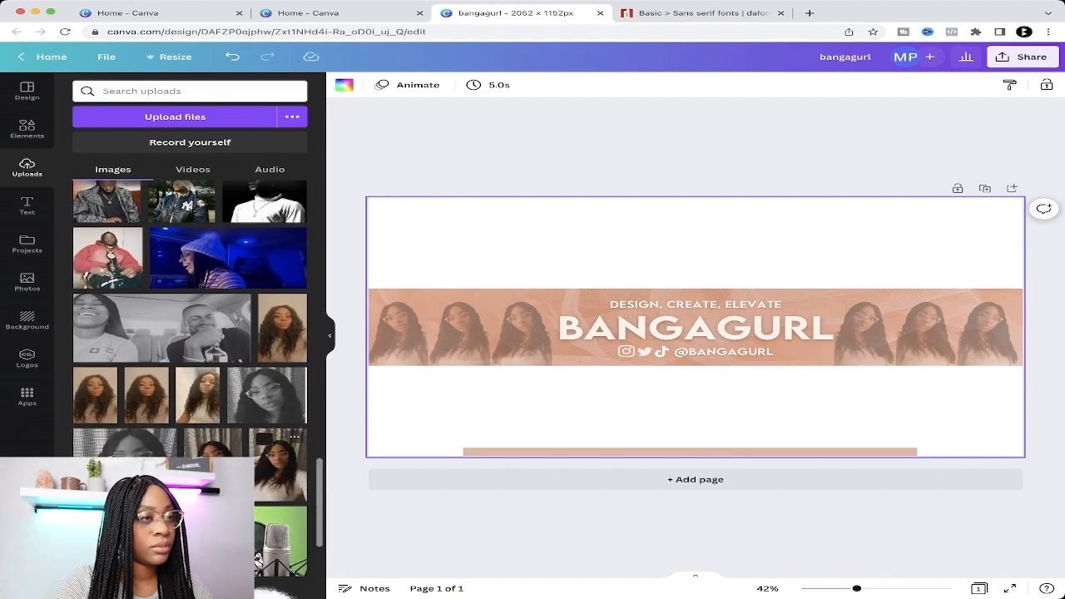
{"action": "left_click", "coordinate": [278, 468]}
{"action": "left_click_drag", "start_coordinate": [695, 327], "coordinate": [469, 314]}
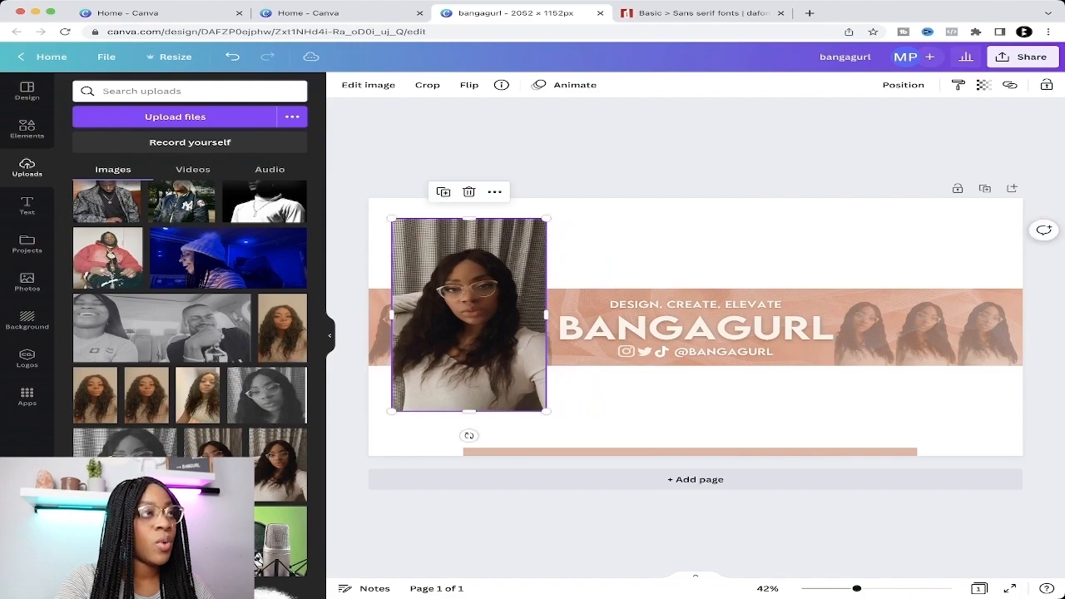
Step: Remove the new portrait's background and erase the leftover patterned patch beside the lower left sleeve with brush size 14
{"action": "left_click", "coordinate": [368, 84]}
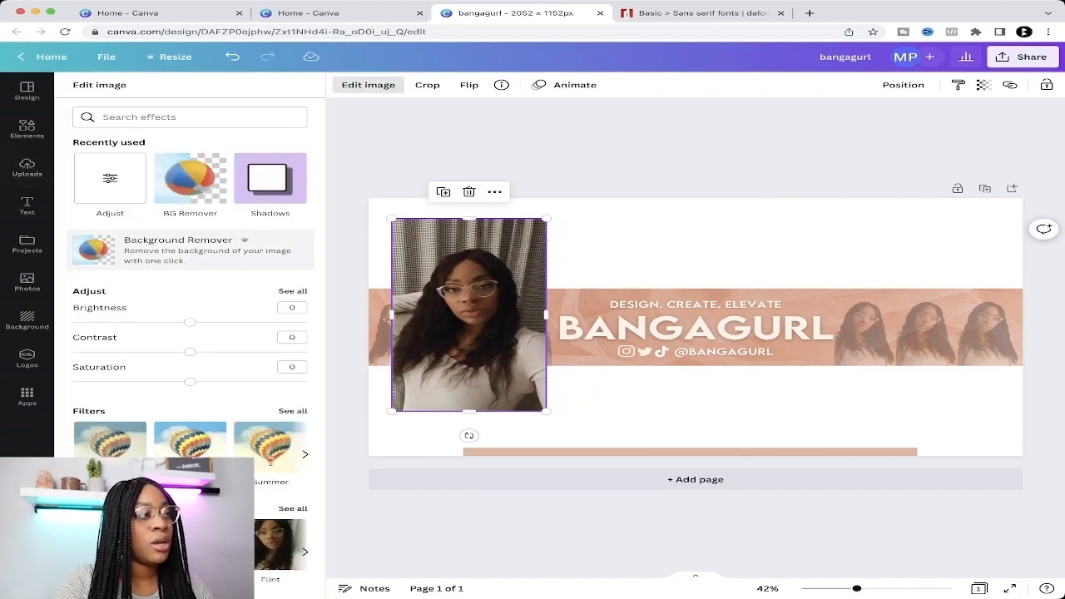
{"action": "left_click", "coordinate": [190, 179]}
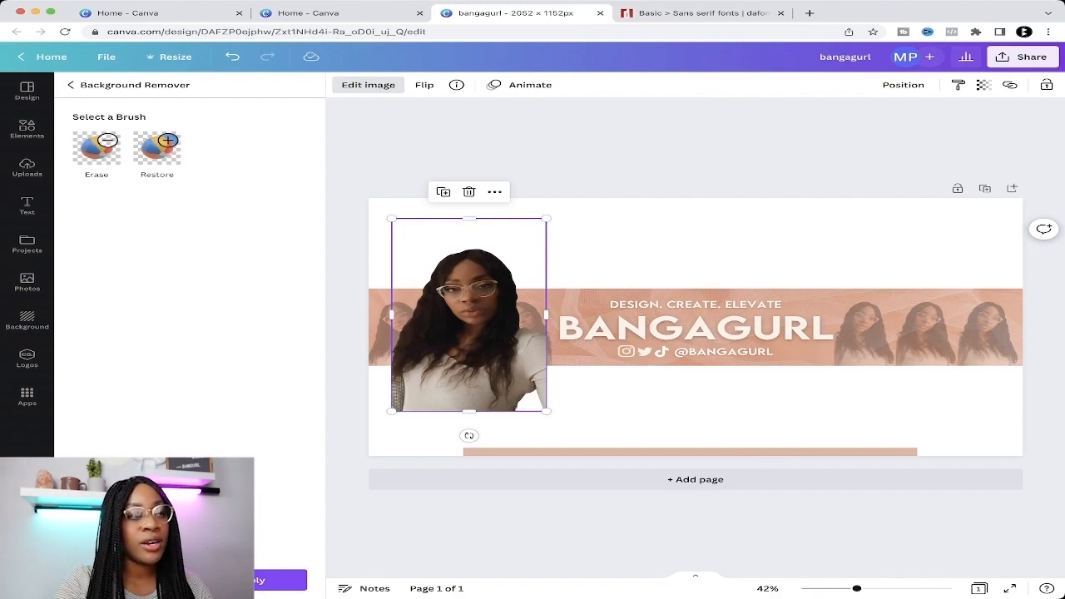
{"action": "left_click", "coordinate": [97, 148]}
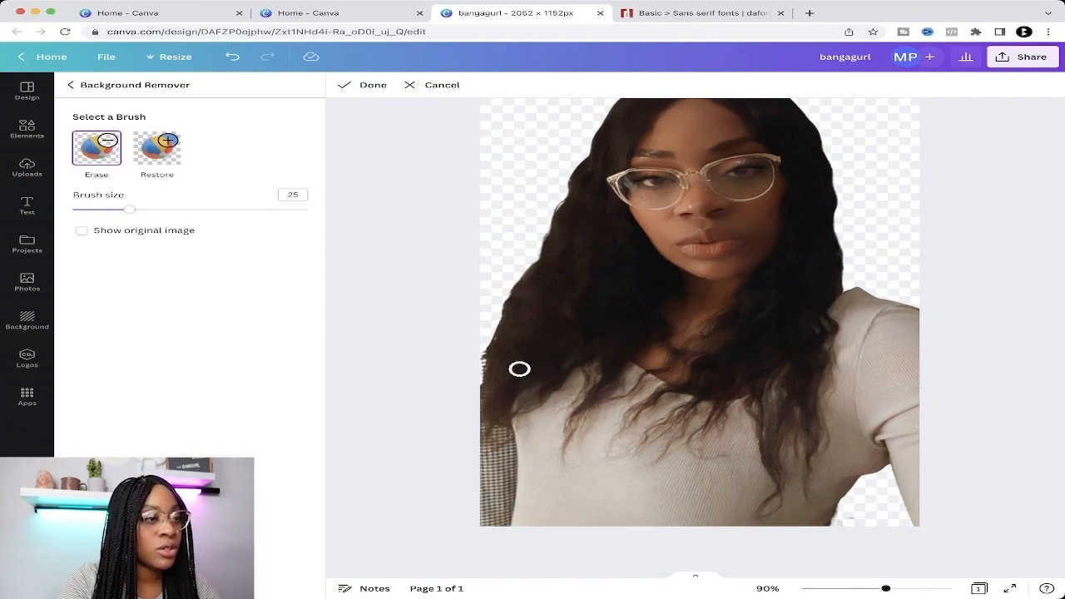
{"action": "left_click_drag", "start_coordinate": [501, 492], "coordinate": [501, 491]}
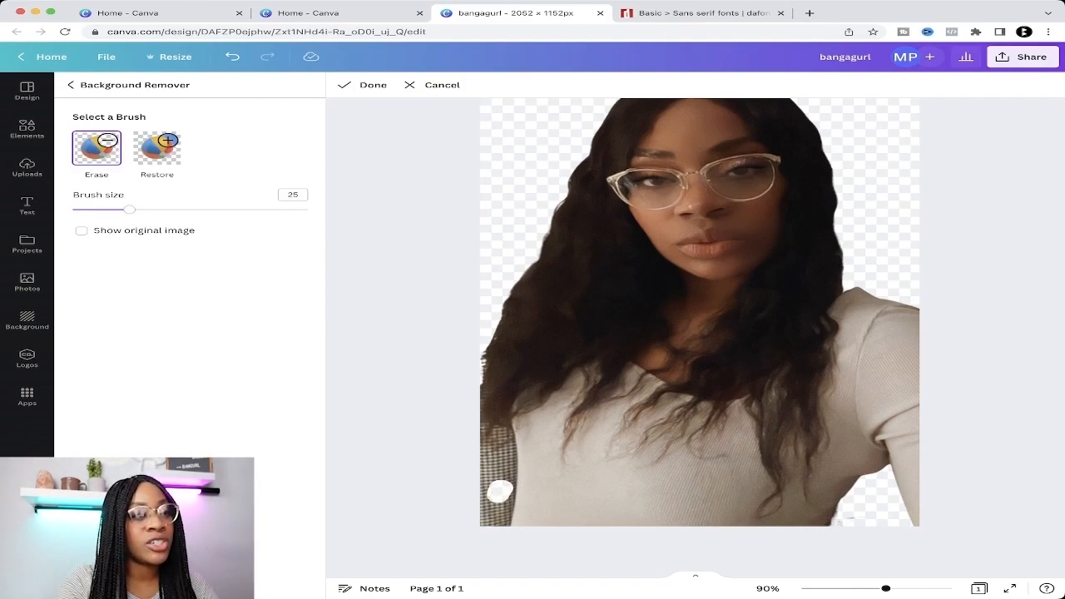
{"action": "left_click_drag", "start_coordinate": [129, 209], "coordinate": [103, 209]}
{"action": "mouse_move", "coordinate": [499, 485]}
{"action": "left_mouse_down"}
{"action": "mouse_move", "coordinate": [494, 507]}
{"action": "mouse_move", "coordinate": [479, 498]}
{"action": "mouse_move", "coordinate": [481, 525]}
{"action": "mouse_move", "coordinate": [495, 523]}
{"action": "left_mouse_up"}
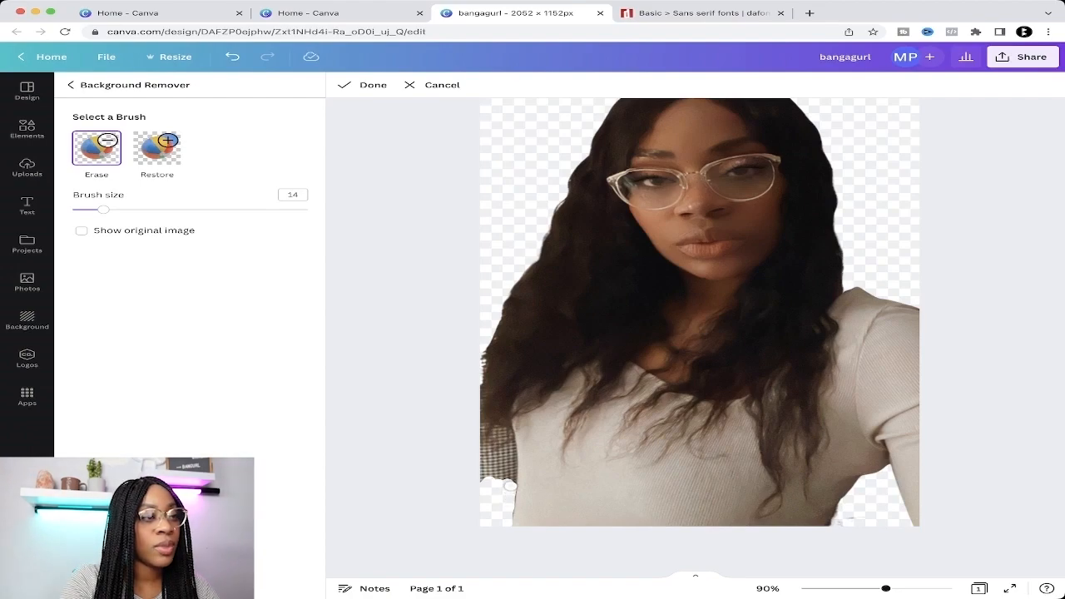
{"action": "left_click_drag", "start_coordinate": [511, 479], "coordinate": [513, 464]}
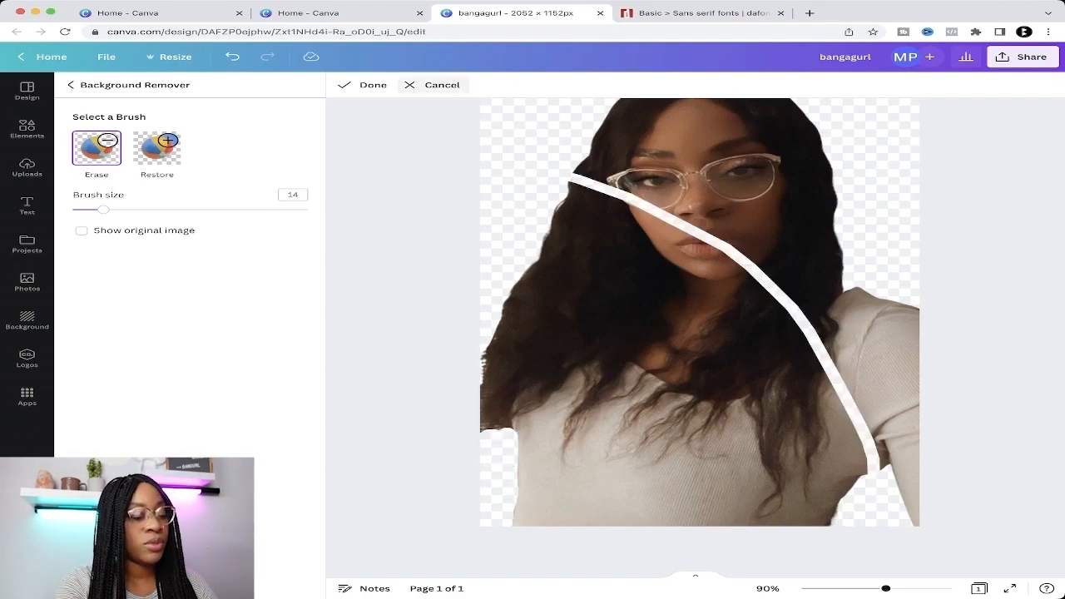
{"action": "key", "text": "super+z"}
{"action": "left_click", "coordinate": [364, 85]}
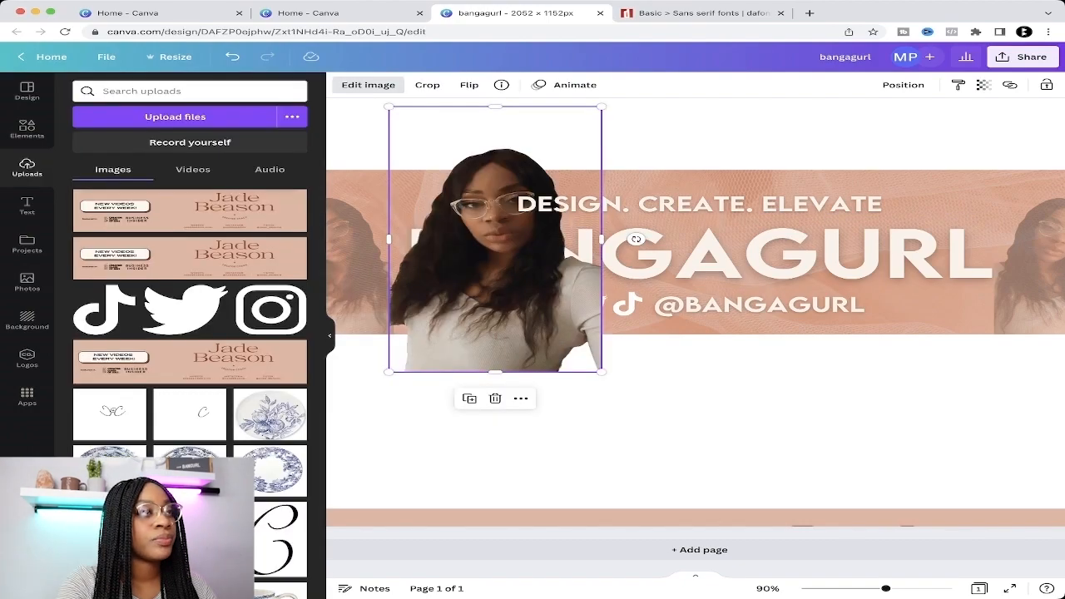
Step: Set the new portrait's brightness to 21 and fit it on the band directly left of the BANGAGURL heading
{"action": "left_click", "coordinate": [367, 85]}
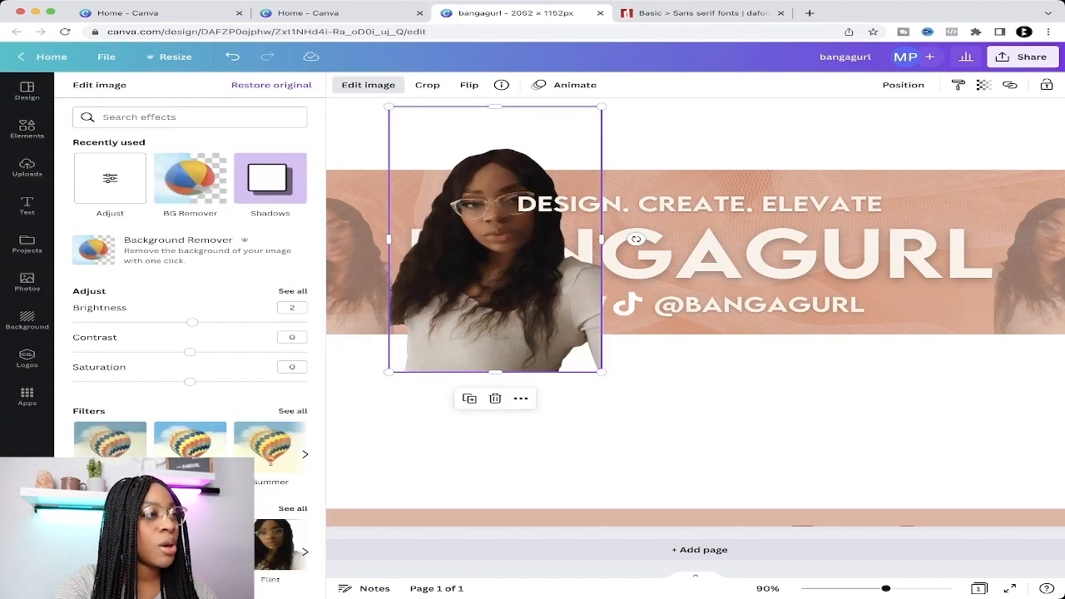
{"action": "left_click_drag", "start_coordinate": [192, 323], "coordinate": [214, 322]}
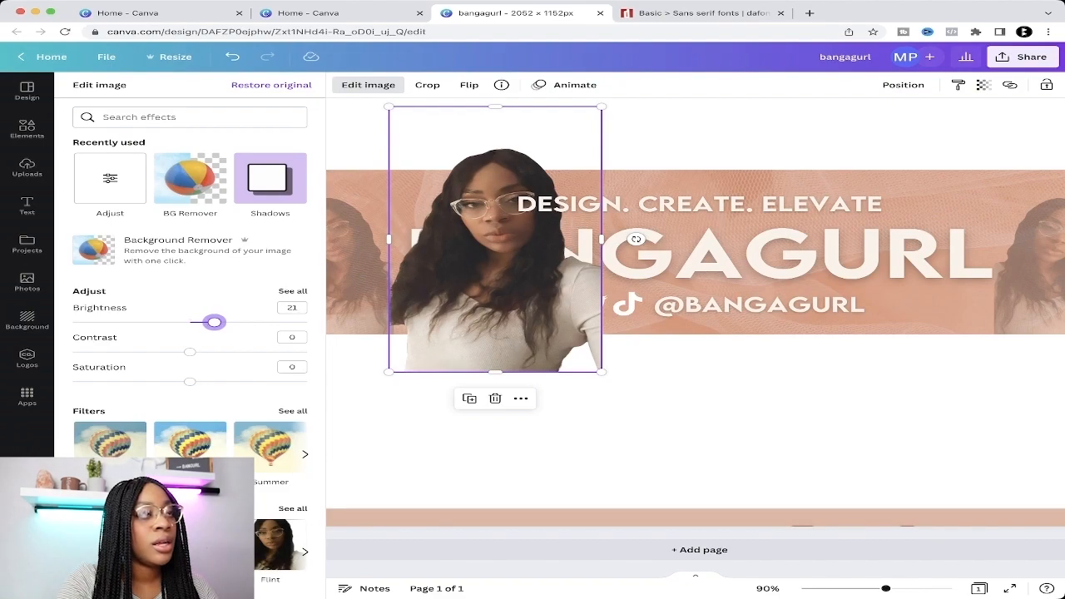
{"action": "left_click", "coordinate": [368, 85]}
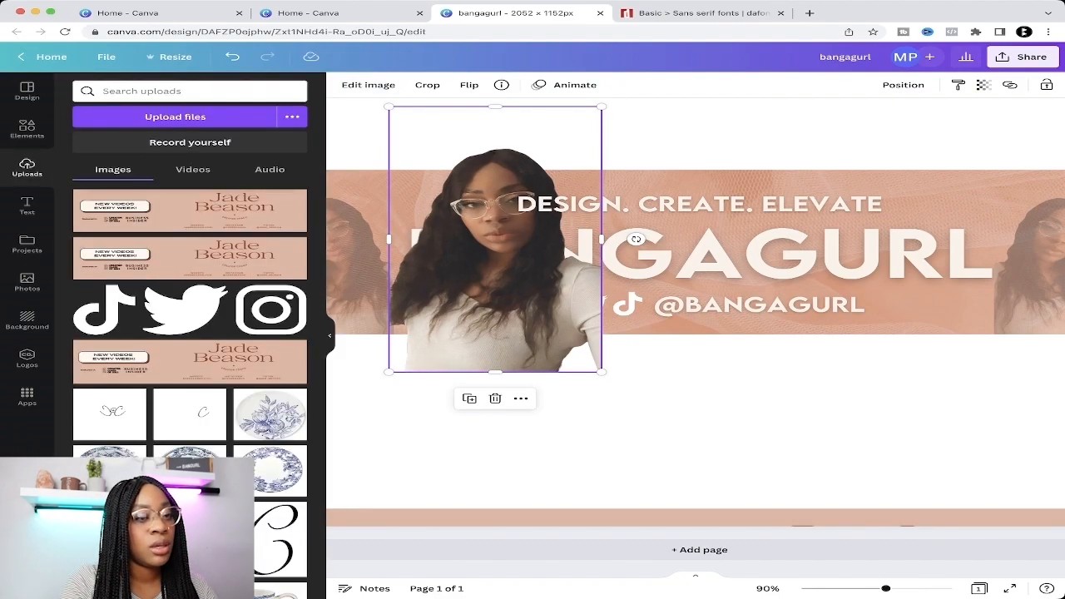
{"action": "scroll", "coordinate": [695, 325], "scroll_direction": "down", "scroll_amount": 5}
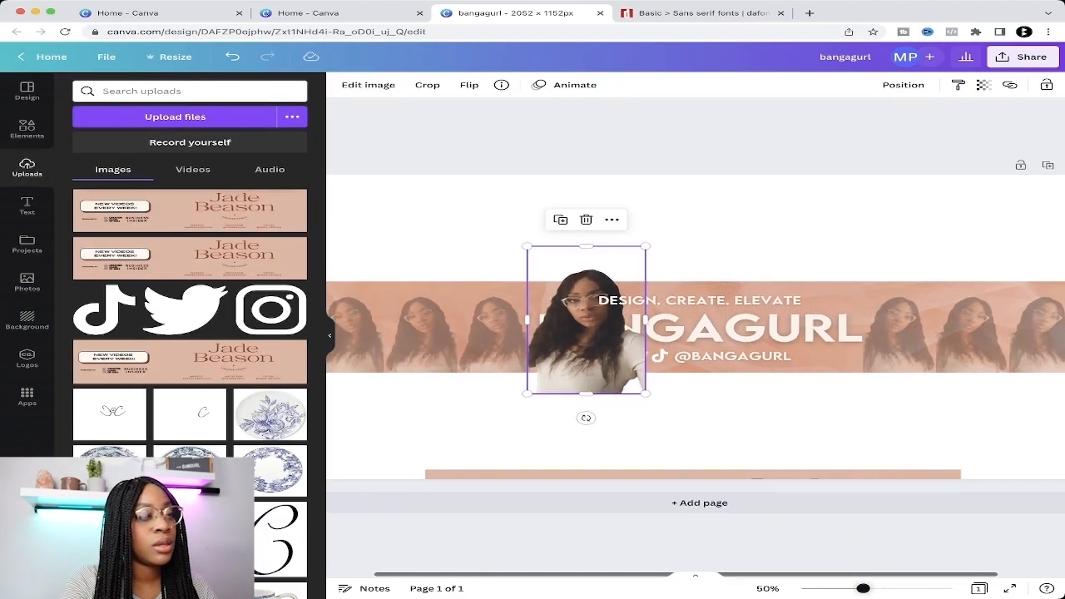
{"action": "left_click_drag", "start_coordinate": [586, 319], "coordinate": [472, 300]}
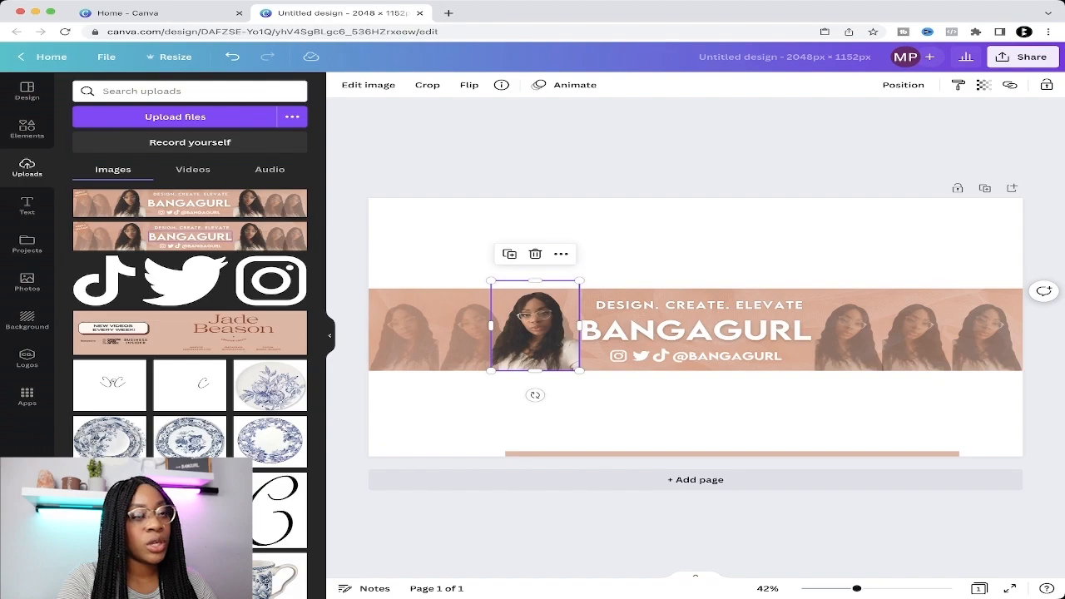
Step: Copy the full-opacity portrait to the right of the heading and flip the copy horizontally
{"action": "left_click_drag", "start_coordinate": [536, 325], "coordinate": [859, 324]}
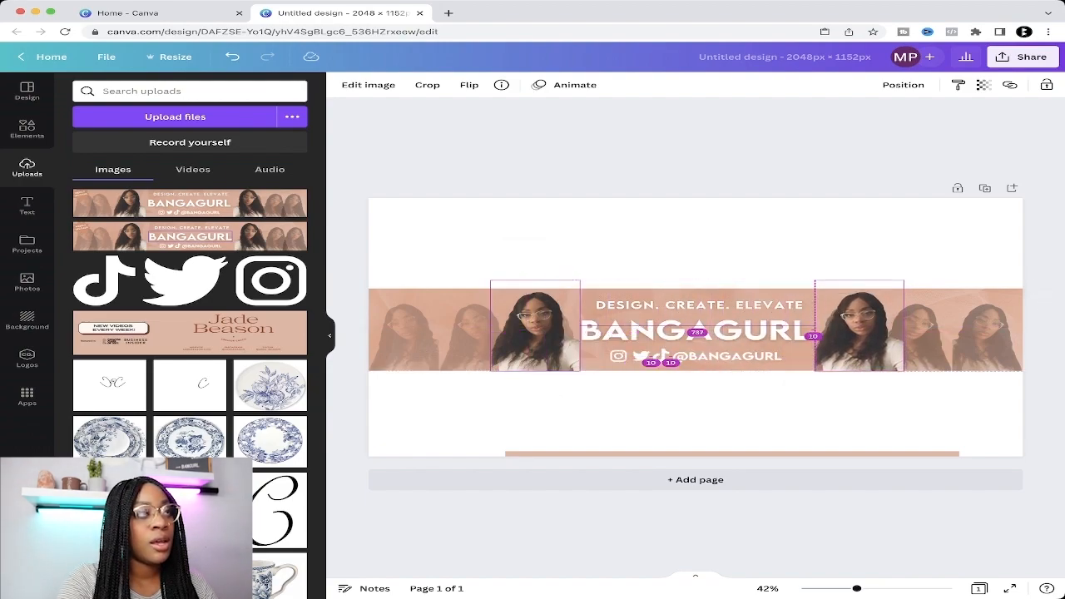
{"action": "left_click", "coordinate": [469, 85]}
{"action": "left_click", "coordinate": [511, 112]}
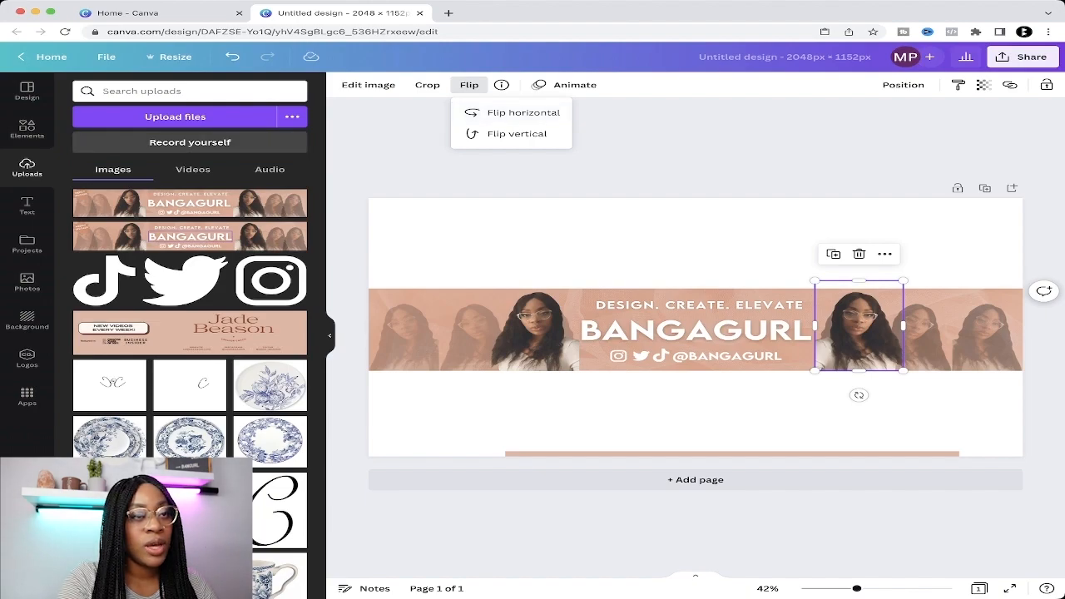
{"action": "left_click", "coordinate": [516, 243]}
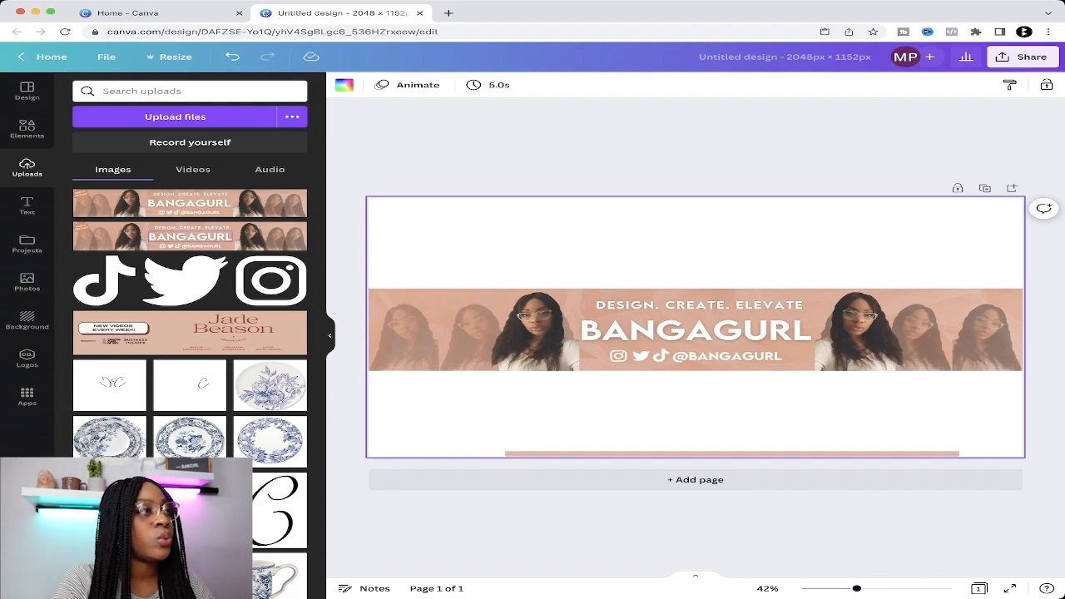
Step: Add the recently used Office Note Sun graphic, scale it down and place it in the band's upper-left corner
{"action": "left_click", "coordinate": [27, 129]}
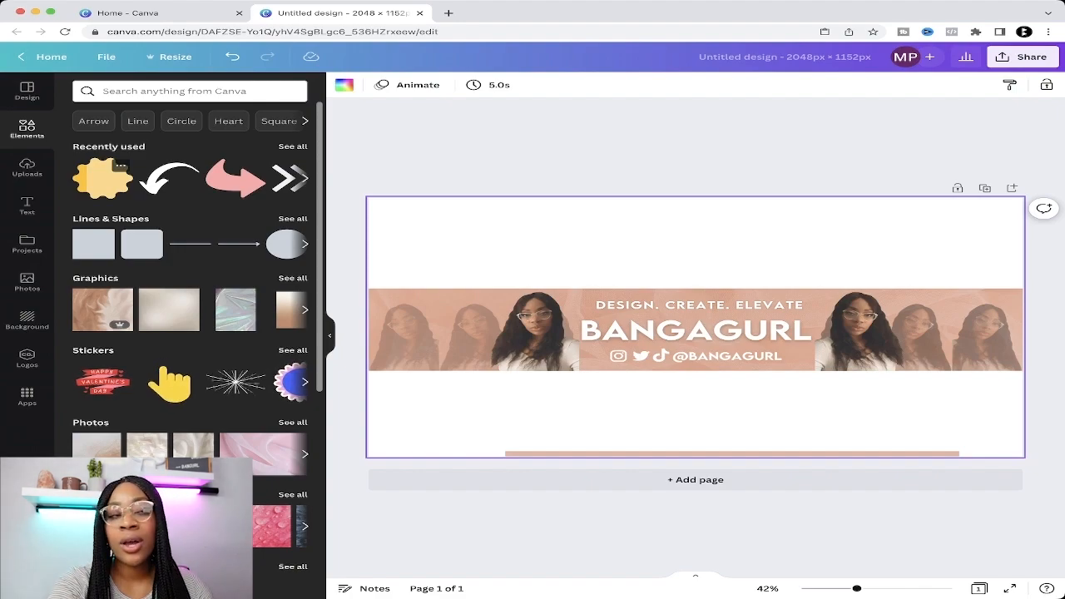
{"action": "left_click", "coordinate": [121, 166]}
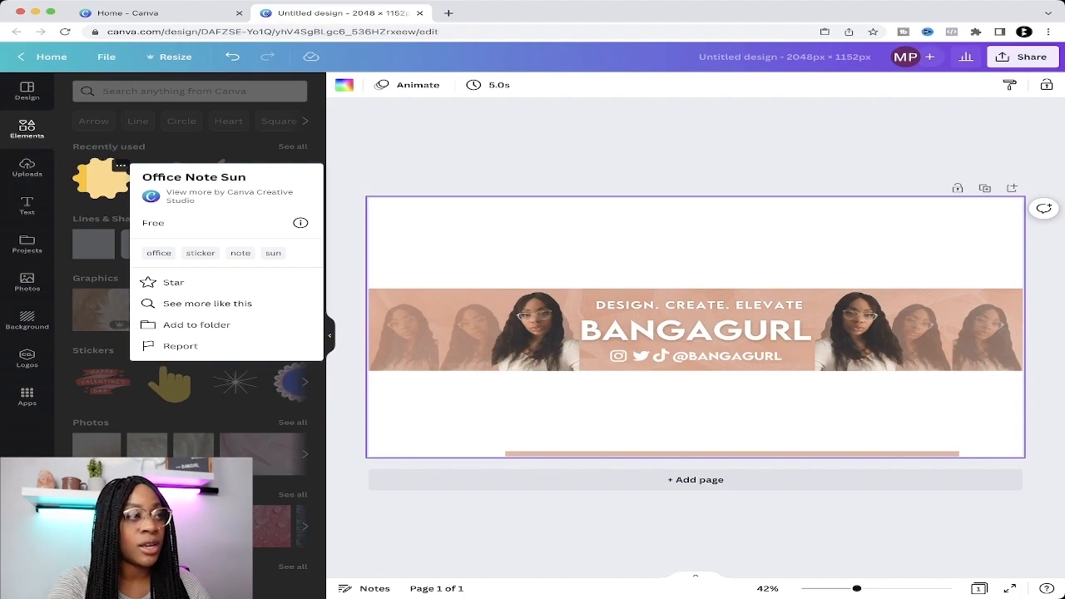
{"action": "left_click", "coordinate": [101, 180]}
{"action": "left_click", "coordinate": [101, 179]}
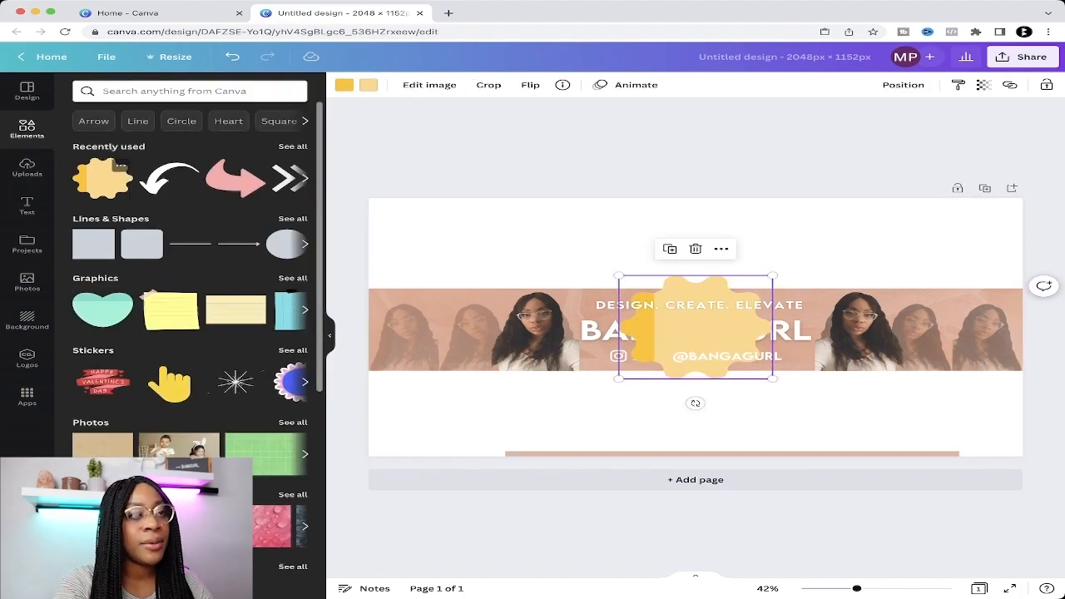
{"action": "left_click_drag", "start_coordinate": [696, 327], "coordinate": [427, 327]}
{"action": "left_click_drag", "start_coordinate": [505, 377], "coordinate": [425, 327]}
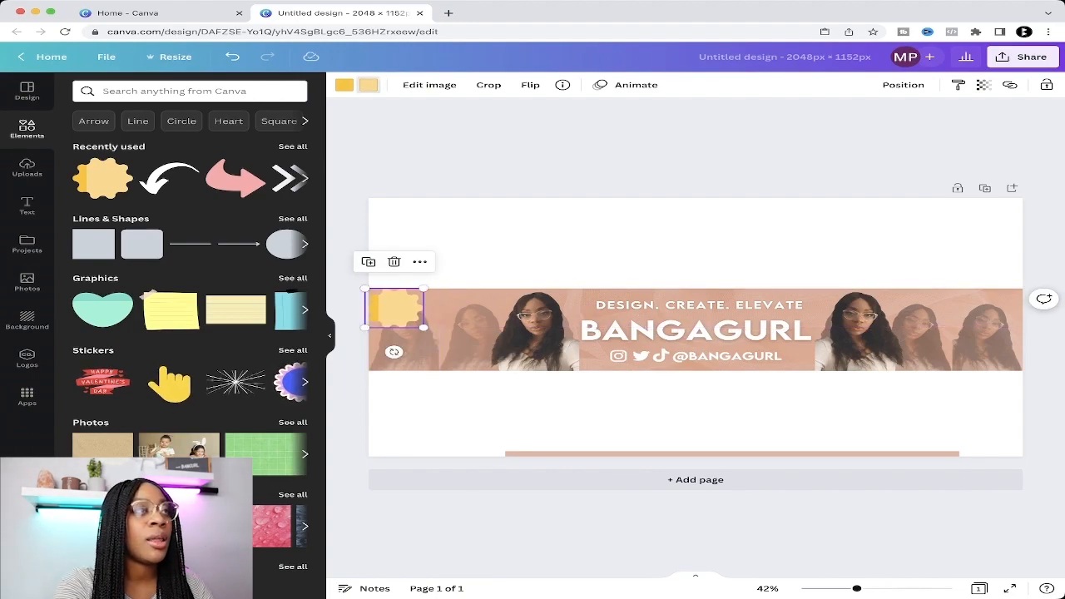
Step: Recolour both parts of the sun-shaped badge to one matching tone from the photo colours
{"action": "left_click", "coordinate": [369, 85]}
{"action": "left_click", "coordinate": [211, 300]}
{"action": "left_click", "coordinate": [344, 85]}
{"action": "left_click", "coordinate": [291, 299]}
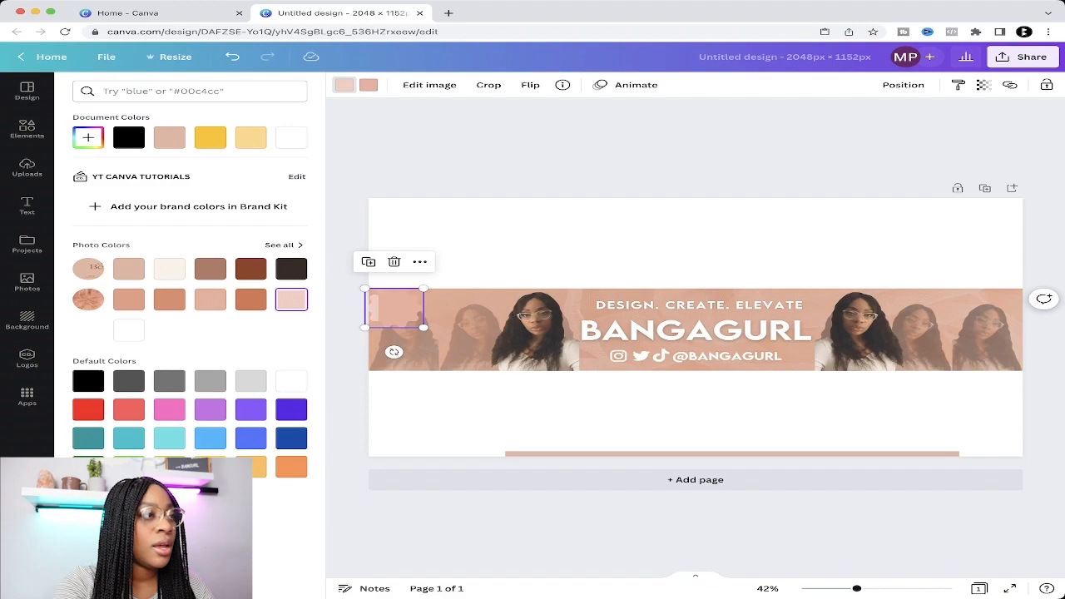
{"action": "left_click", "coordinate": [368, 85]}
{"action": "left_click", "coordinate": [291, 300]}
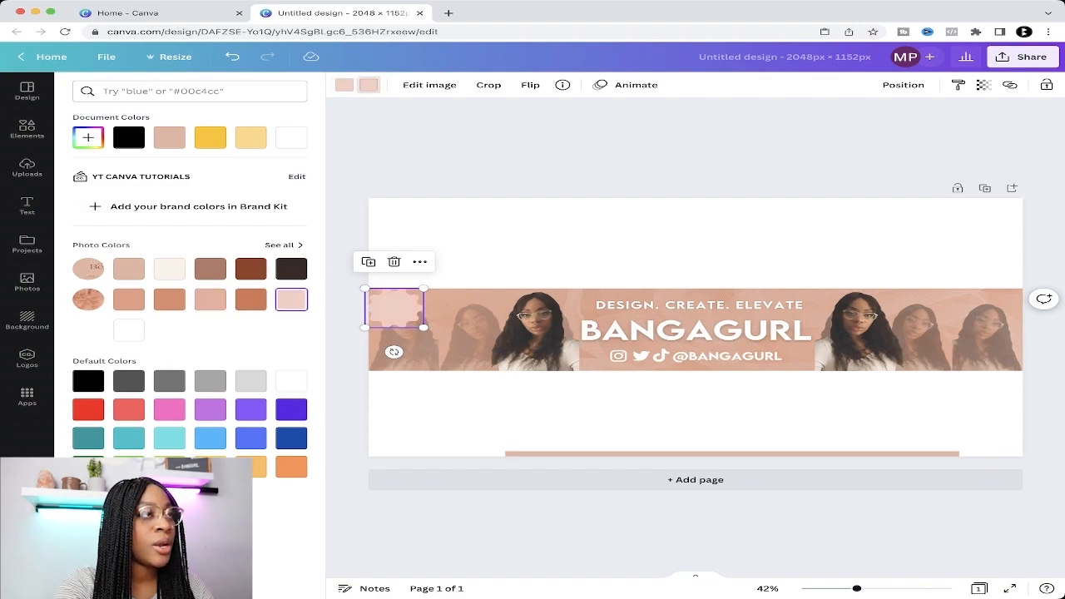
{"action": "left_click", "coordinate": [394, 308]}
Step: Duplicate the DESIGN. CREATE. ELEVATE tagline, move the copy to the band's left side and change its text to WEEKLY UPLOADS on two lines
{"action": "left_click", "coordinate": [699, 305]}
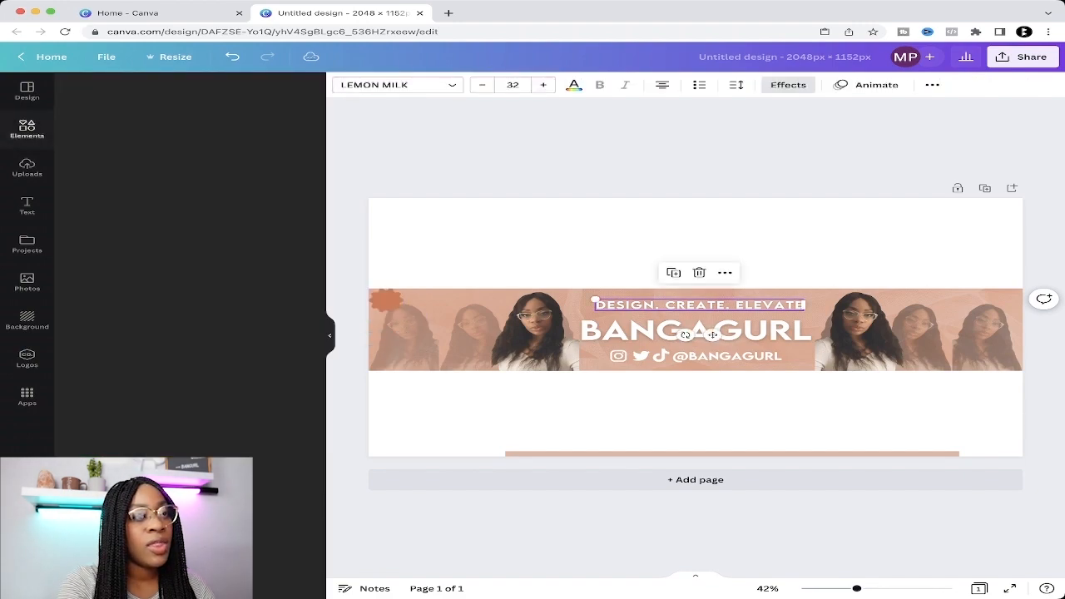
{"action": "key", "text": "super+d"}
{"action": "left_click_drag", "start_coordinate": [707, 308], "coordinate": [477, 308]}
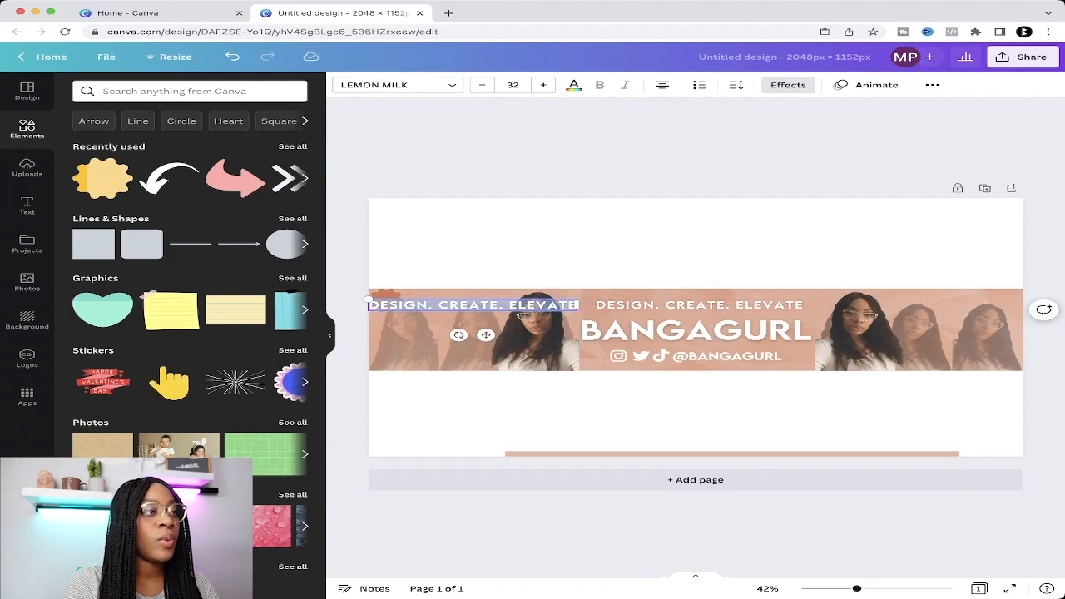
{"action": "type", "text": "WEEKLY"}
{"action": "key", "text": "Return"}
{"action": "type", "text": "UPLOADS"}
{"action": "key", "text": "ctrl+a"}
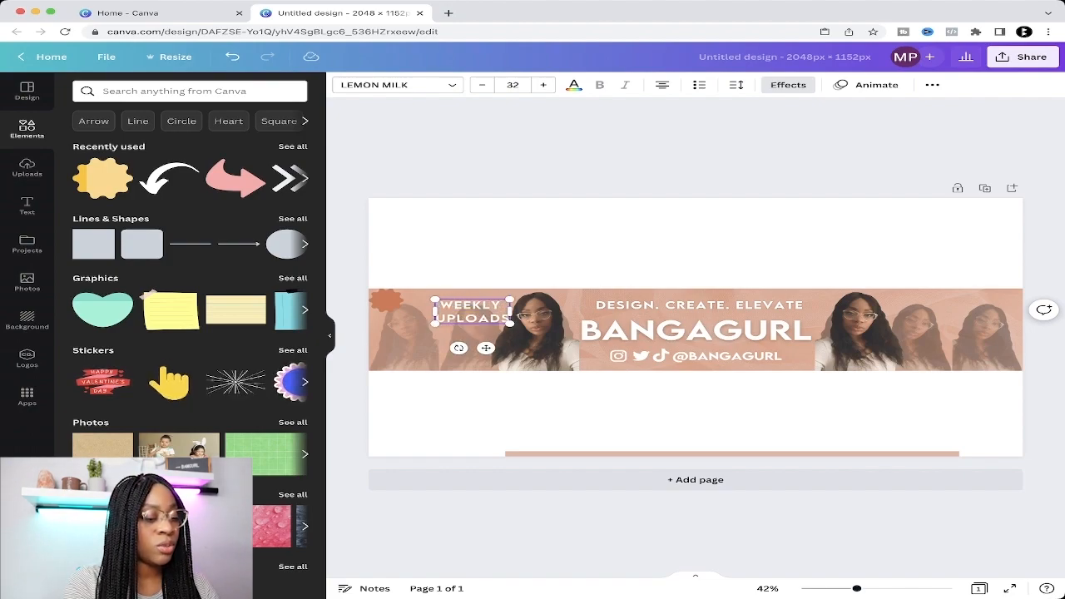
Step: Reduce the font size of the WEEKLY UPLOADS text to fit the badge and move it onto the badge
{"action": "left_click", "coordinate": [481, 84]}
{"action": "left_click", "coordinate": [481, 84]}
{"action": "left_click", "coordinate": [481, 85]}
{"action": "left_click", "coordinate": [481, 84]}
{"action": "left_click", "coordinate": [481, 84]}
{"action": "left_click", "coordinate": [481, 84]}
{"action": "left_click", "coordinate": [481, 84]}
{"action": "left_click", "coordinate": [481, 84]}
{"action": "left_click", "coordinate": [481, 85]}
{"action": "left_click", "coordinate": [481, 84]}
{"action": "left_click", "coordinate": [481, 84]}
{"action": "left_click", "coordinate": [481, 84]}
{"action": "left_click", "coordinate": [481, 84]}
{"action": "left_click", "coordinate": [481, 84]}
{"action": "left_click", "coordinate": [481, 84]}
{"action": "left_click", "coordinate": [481, 84]}
{"action": "left_click", "coordinate": [481, 84]}
{"action": "left_click_drag", "start_coordinate": [486, 333], "coordinate": [424, 350]}
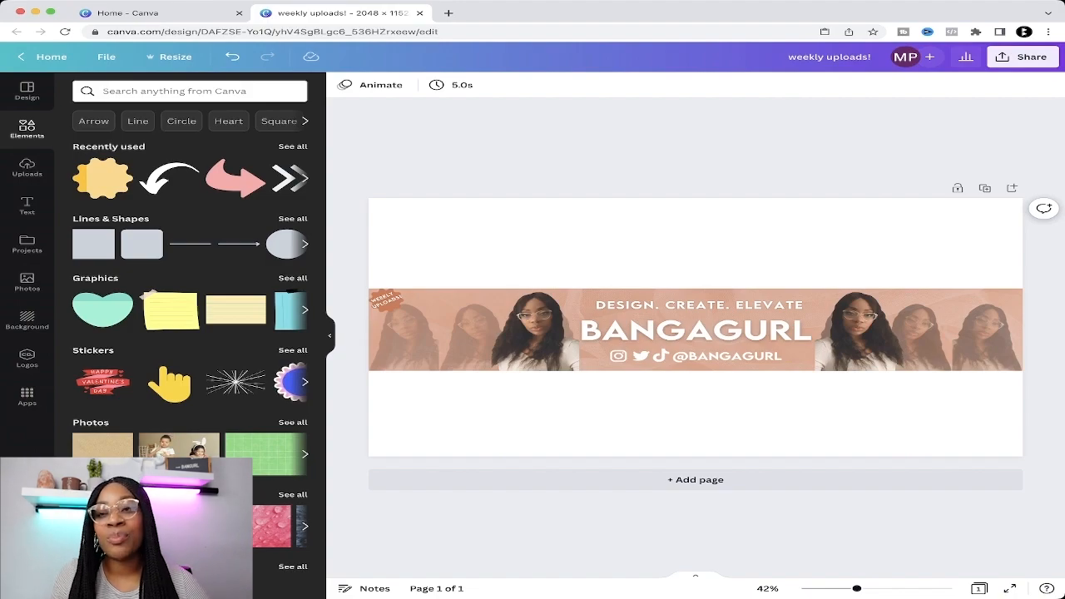